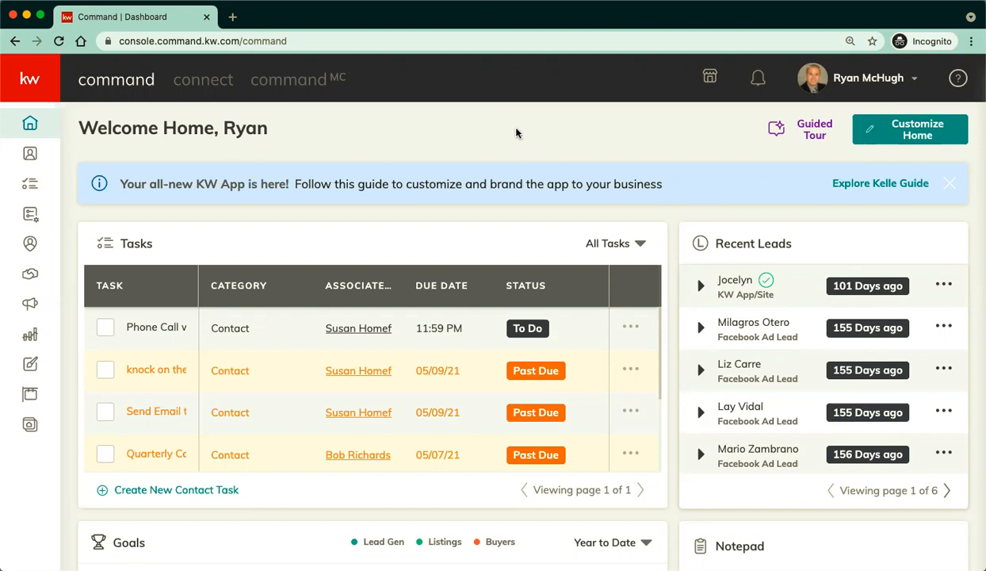
Expand the Command dashboard's left sidebar so every navigation section label is shown.
{"action": "left_click", "coordinate": [32, 86]}
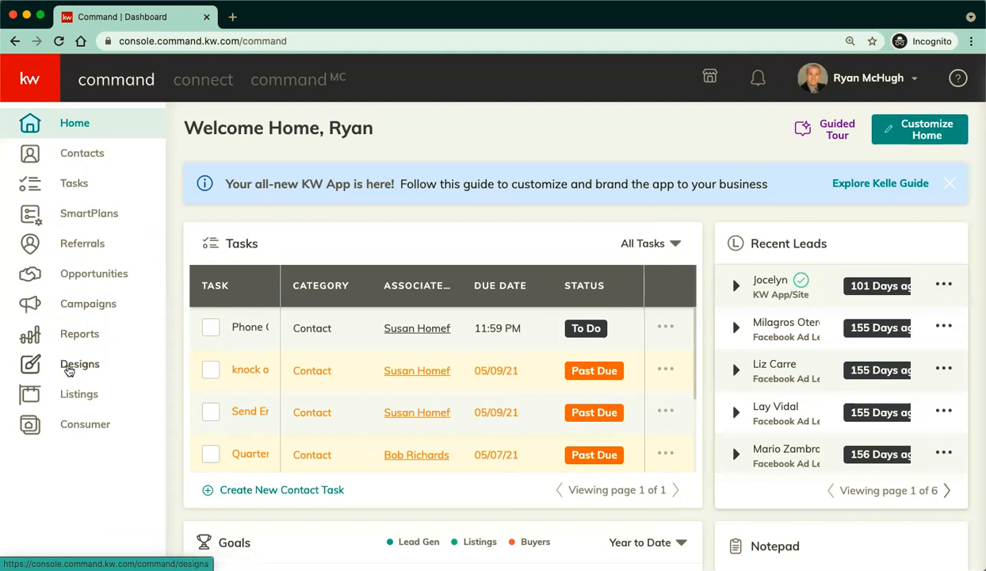
Go to Designs and start a new design from My Design Templates.
{"action": "left_click", "coordinate": [68, 369]}
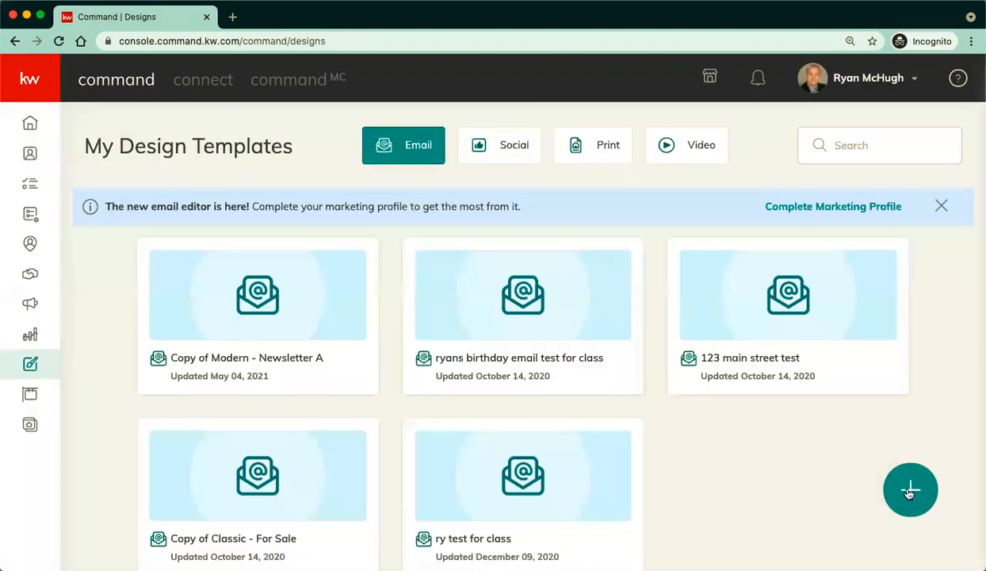
{"action": "left_click", "coordinate": [909, 492]}
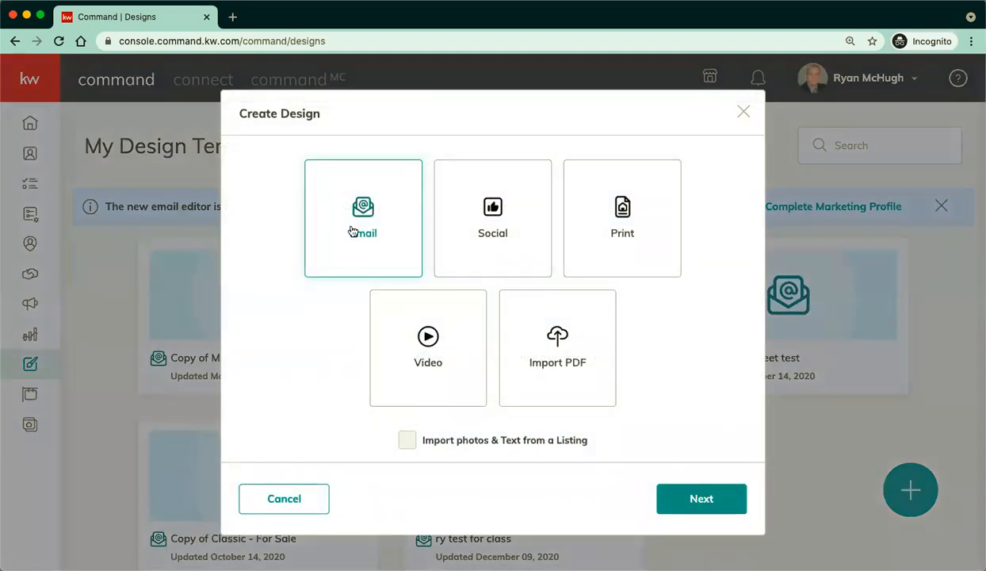
Choose the KWRI Modern - Newsletter A email template and open it in the editor.
{"action": "left_click", "coordinate": [699, 501]}
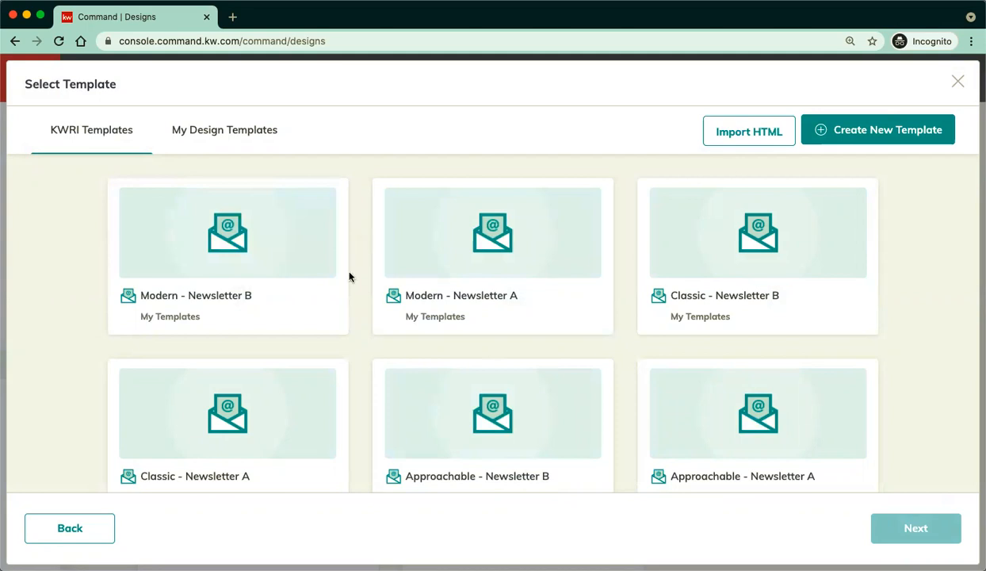
{"action": "scroll", "coordinate": [352, 324], "scroll_direction": "down", "scroll_amount": 3}
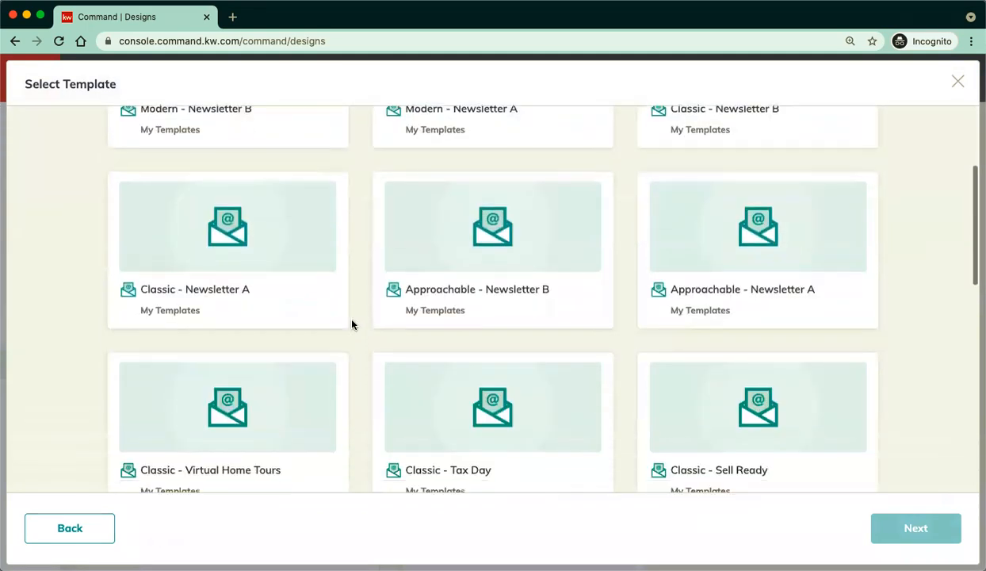
{"action": "scroll", "coordinate": [352, 323], "scroll_direction": "down", "scroll_amount": 7}
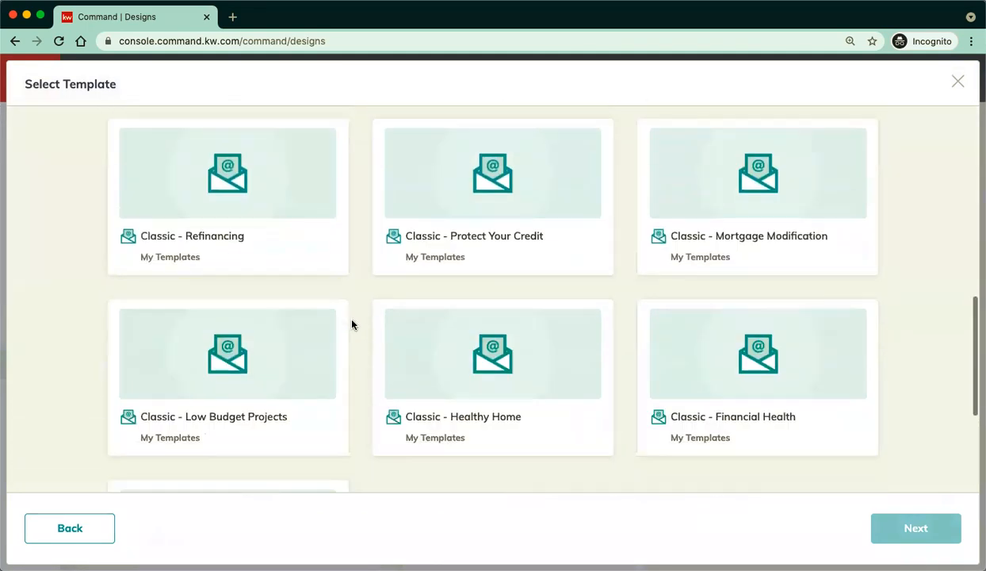
{"action": "scroll", "coordinate": [351, 323], "scroll_direction": "down", "scroll_amount": 4}
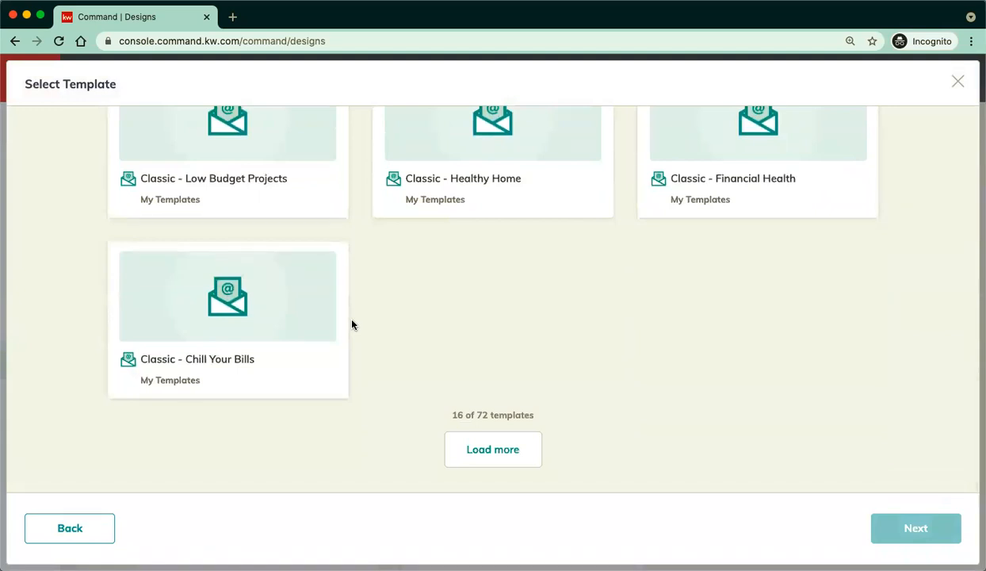
{"action": "scroll", "coordinate": [352, 325], "scroll_direction": "up", "scroll_amount": 14}
{"action": "scroll", "coordinate": [352, 325], "scroll_direction": "down", "scroll_amount": 1}
{"action": "scroll", "coordinate": [352, 324], "scroll_direction": "up", "scroll_amount": 1}
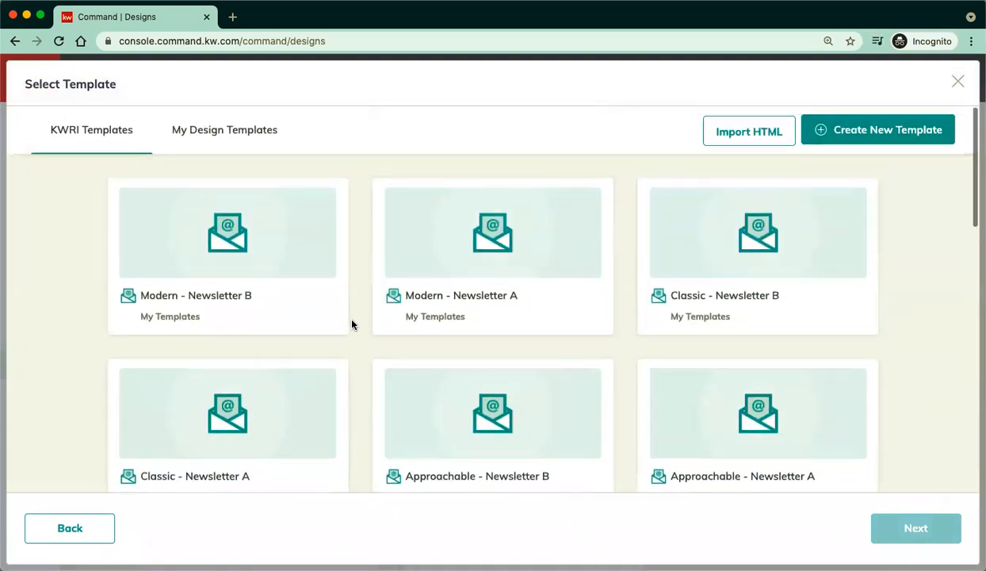
{"action": "left_click", "coordinate": [485, 258]}
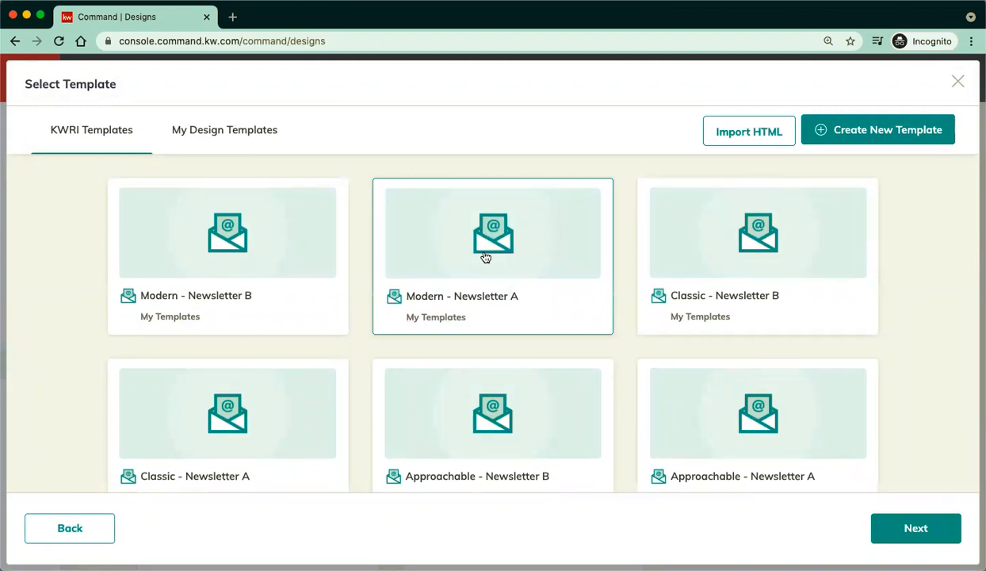
{"action": "left_click", "coordinate": [901, 533]}
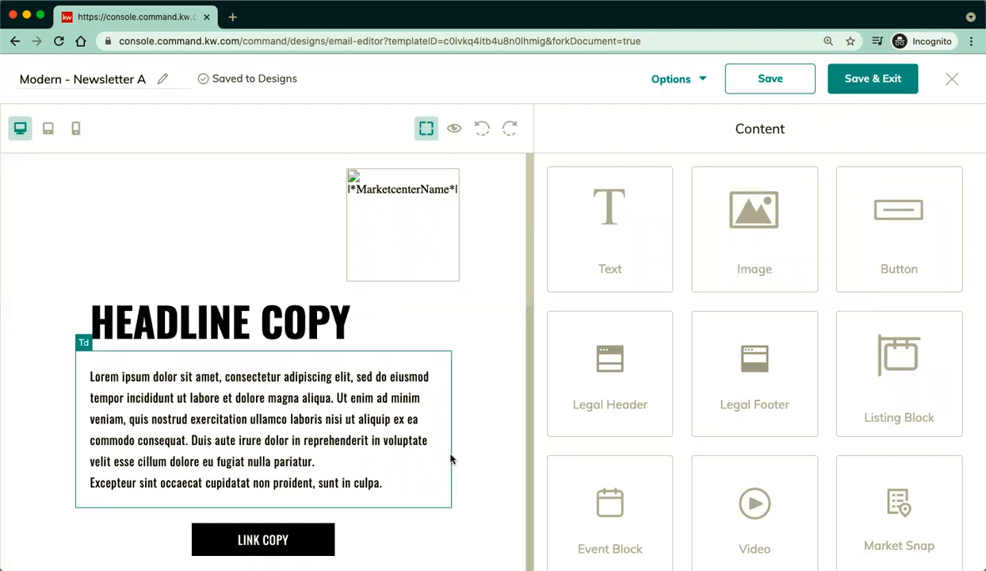
Replace the HEADLINE COPY block's text with 'test for class'.
{"action": "scroll", "coordinate": [451, 467], "scroll_direction": "down", "scroll_amount": 3}
{"action": "scroll", "coordinate": [451, 459], "scroll_direction": "down", "scroll_amount": 8}
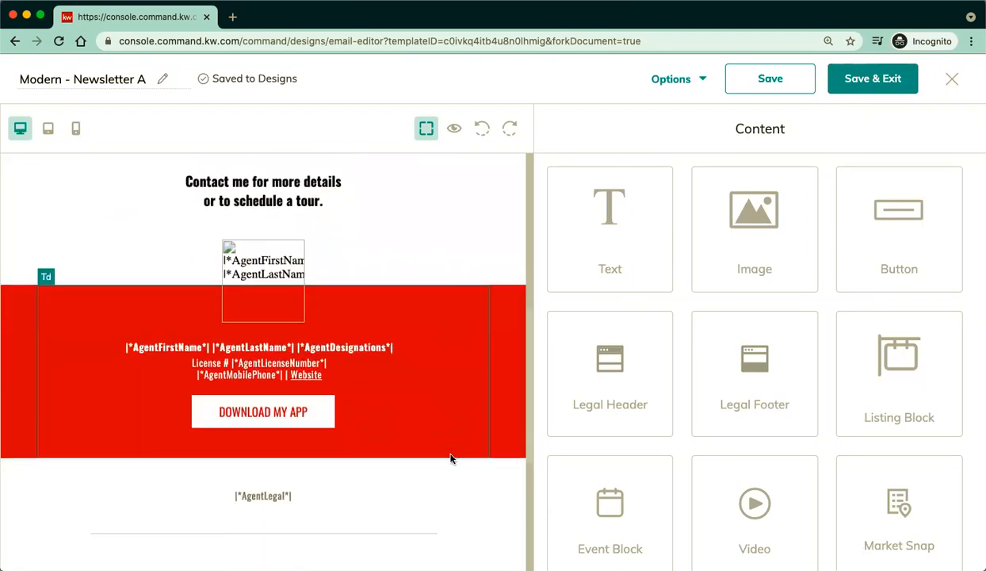
{"action": "scroll", "coordinate": [450, 459], "scroll_direction": "down", "scroll_amount": 3}
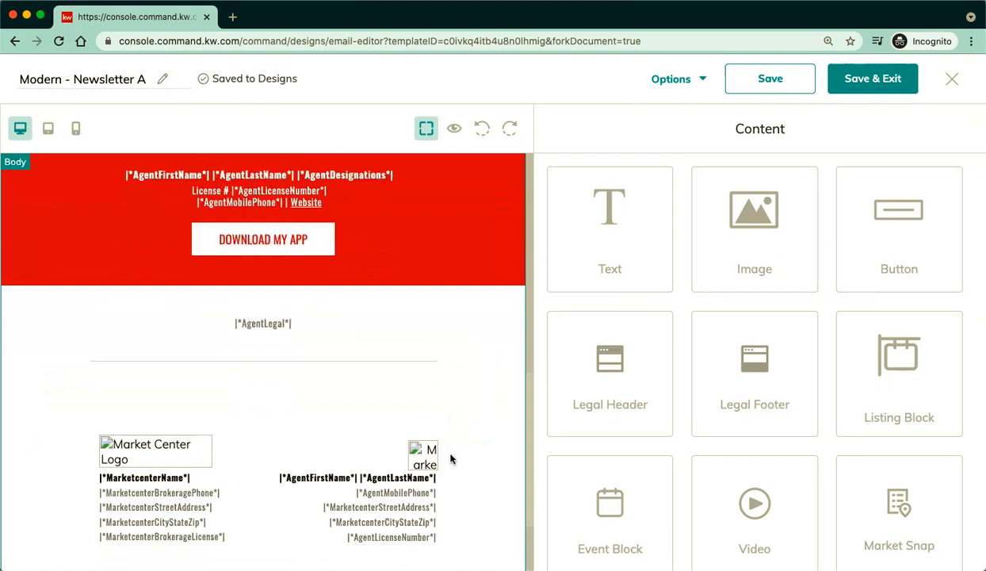
{"action": "scroll", "coordinate": [445, 367], "scroll_direction": "up", "scroll_amount": 12}
{"action": "left_click", "coordinate": [296, 325]}
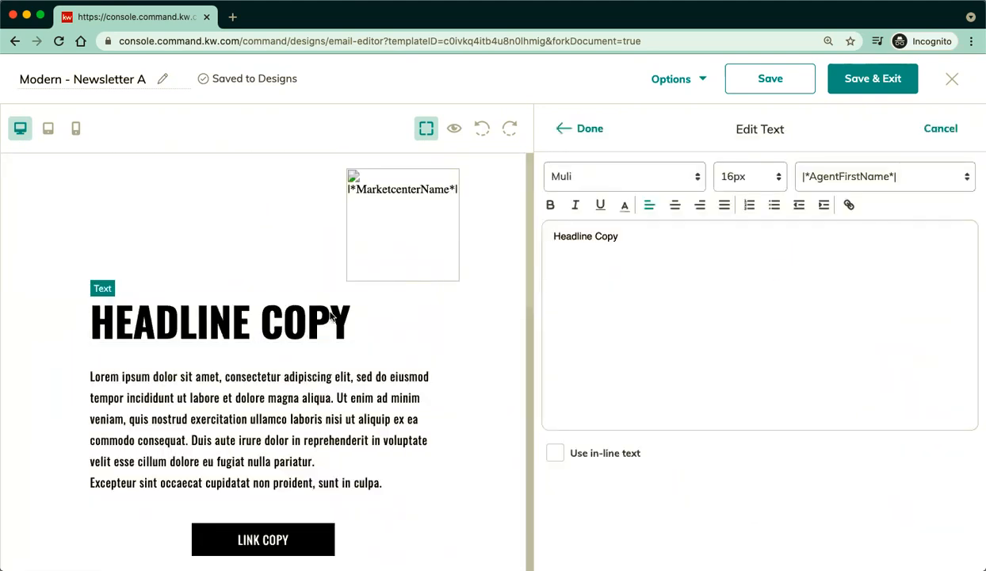
{"action": "triple_click", "coordinate": [627, 234]}
{"action": "type", "text": "test for class"}
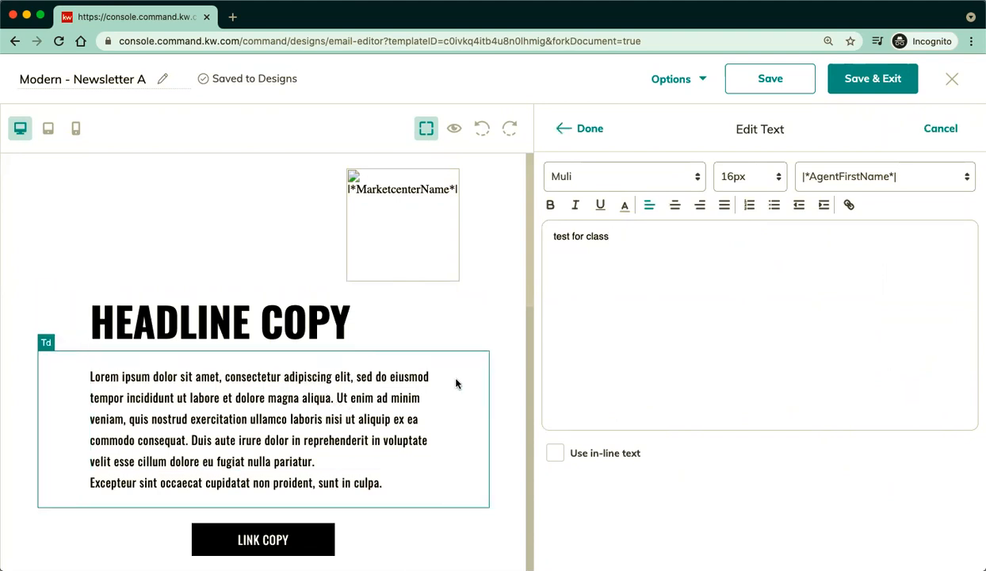
{"action": "scroll", "coordinate": [506, 396], "scroll_direction": "down", "scroll_amount": 5}
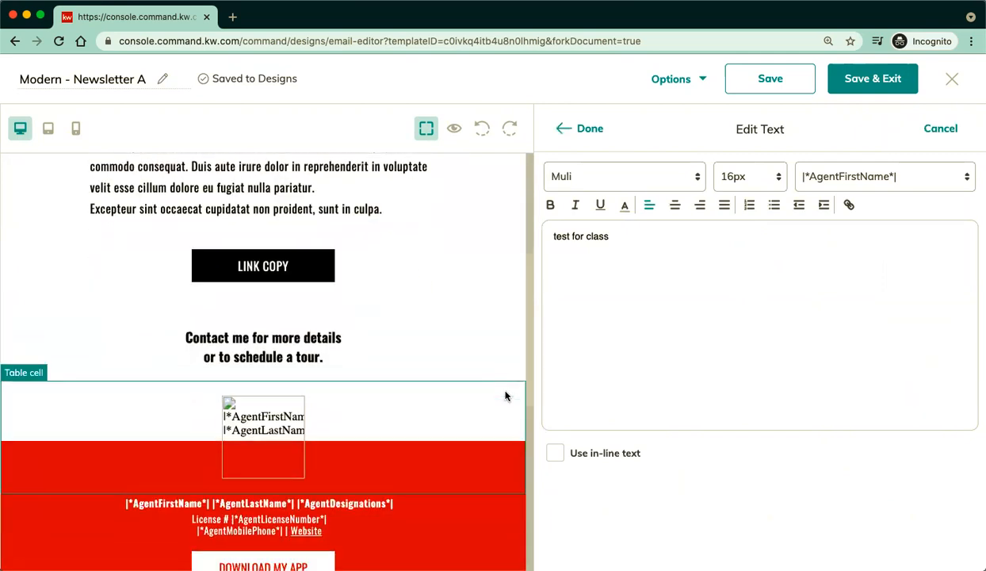
{"action": "scroll", "coordinate": [506, 396], "scroll_direction": "down", "scroll_amount": 2}
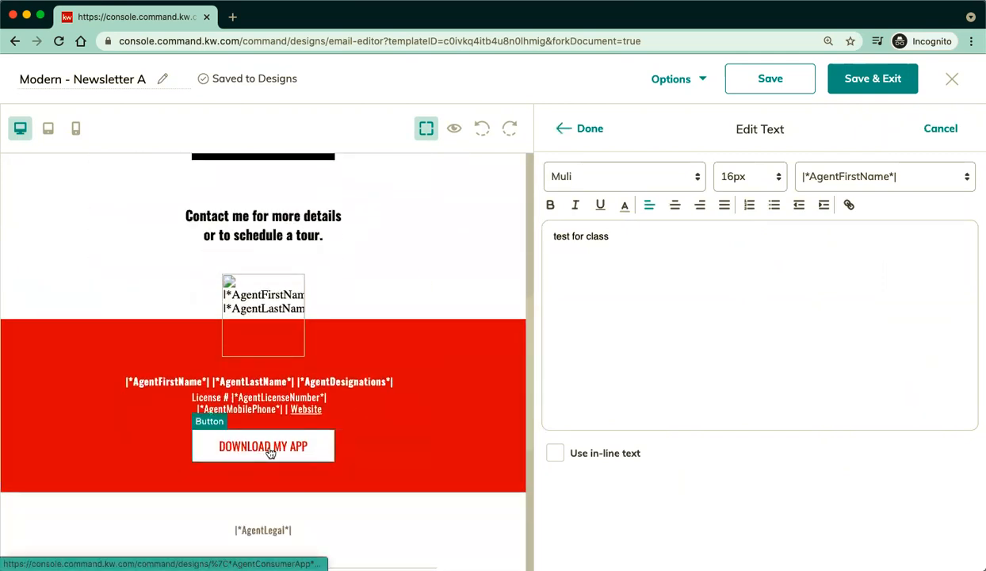
{"action": "scroll", "coordinate": [481, 433], "scroll_direction": "down", "scroll_amount": 1}
{"action": "scroll", "coordinate": [480, 435], "scroll_direction": "down", "scroll_amount": 5}
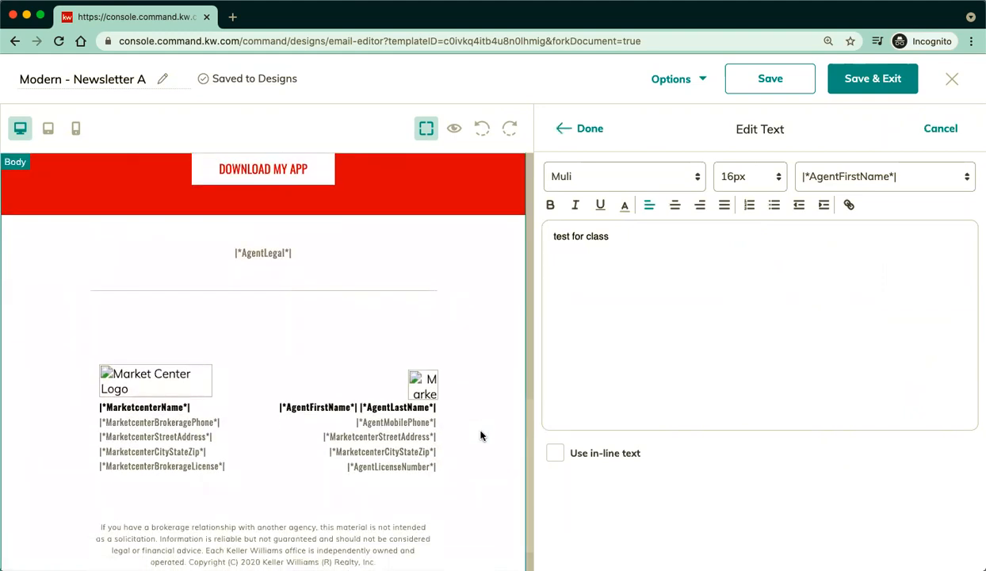
{"action": "scroll", "coordinate": [481, 435], "scroll_direction": "up", "scroll_amount": 8}
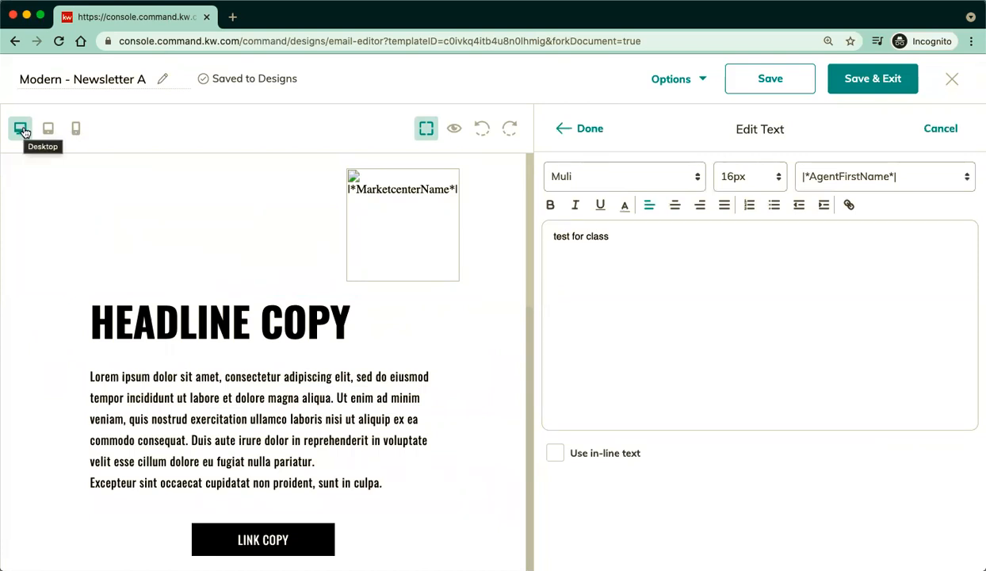
View the newsletter on the editing canvas at tablet and phone widths.
{"action": "left_click", "coordinate": [49, 134]}
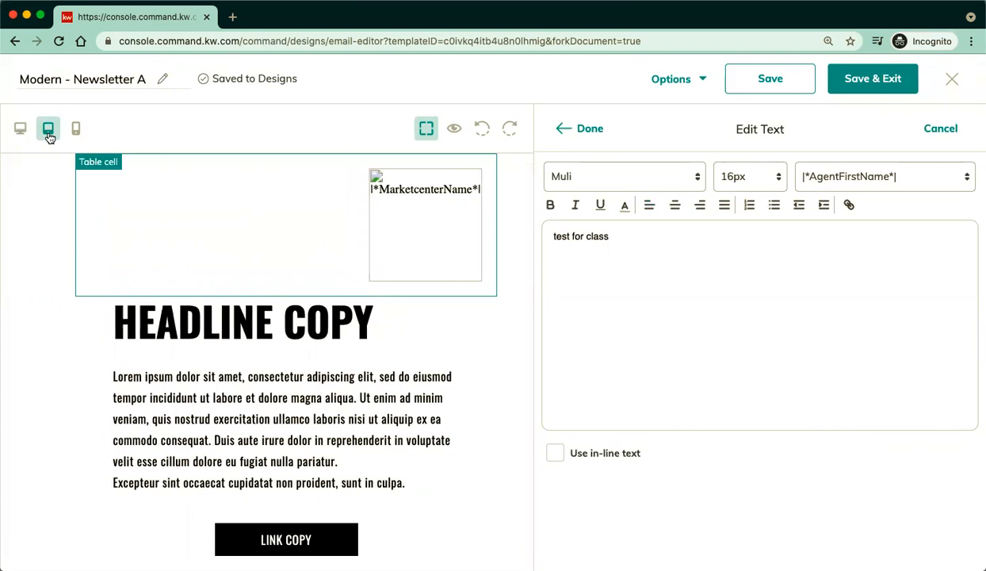
{"action": "left_click", "coordinate": [75, 135]}
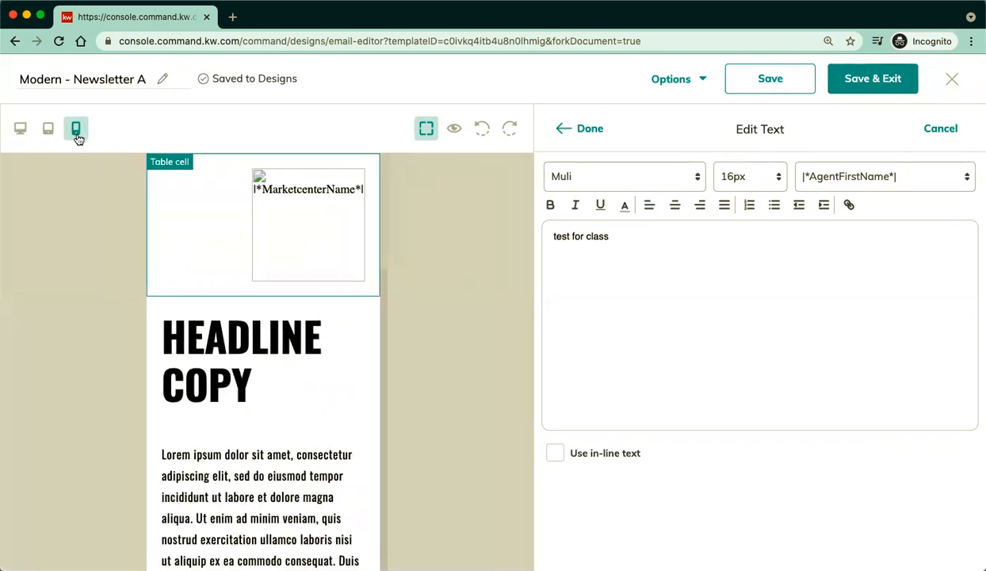
{"action": "scroll", "coordinate": [359, 455], "scroll_direction": "down", "scroll_amount": 10}
{"action": "scroll", "coordinate": [359, 456], "scroll_direction": "up", "scroll_amount": 10}
Preview the email as recipients see it, at tablet and phone widths.
{"action": "left_click", "coordinate": [456, 131]}
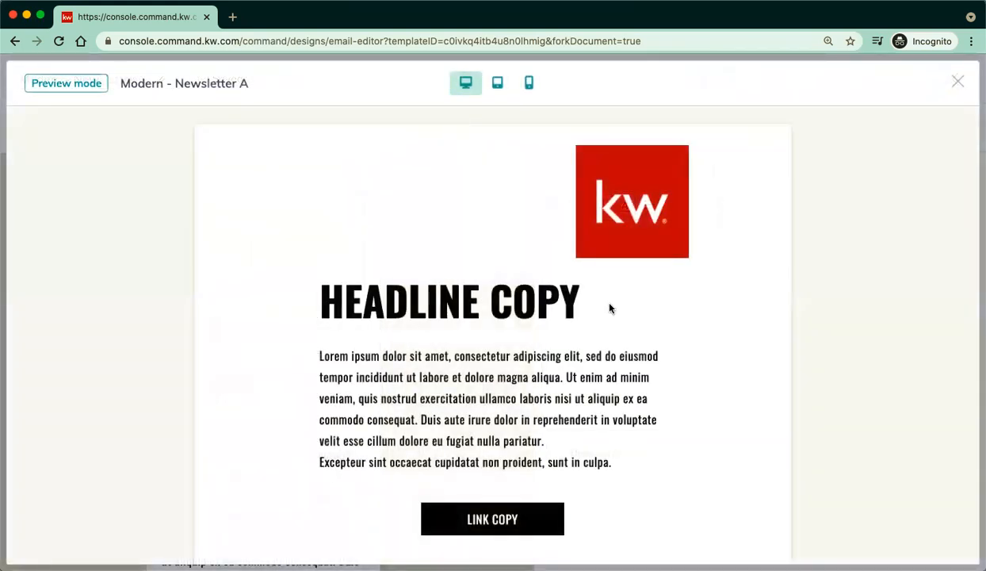
{"action": "scroll", "coordinate": [803, 436], "scroll_direction": "down", "scroll_amount": 5}
{"action": "scroll", "coordinate": [803, 438], "scroll_direction": "down", "scroll_amount": 6}
{"action": "scroll", "coordinate": [803, 437], "scroll_direction": "up", "scroll_amount": 9}
{"action": "scroll", "coordinate": [803, 437], "scroll_direction": "up", "scroll_amount": 2}
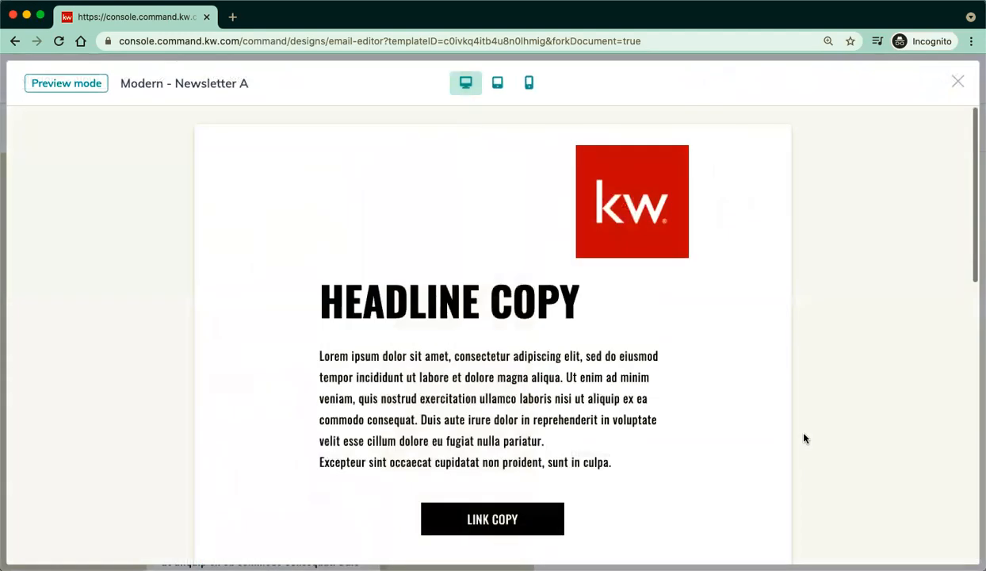
{"action": "left_click", "coordinate": [498, 84]}
{"action": "left_click", "coordinate": [529, 82]}
{"action": "scroll", "coordinate": [594, 343], "scroll_direction": "down", "scroll_amount": 3}
{"action": "scroll", "coordinate": [594, 343], "scroll_direction": "down", "scroll_amount": 10}
{"action": "scroll", "coordinate": [594, 342], "scroll_direction": "up", "scroll_amount": 15}
{"action": "scroll", "coordinate": [594, 343], "scroll_direction": "up", "scroll_amount": 2}
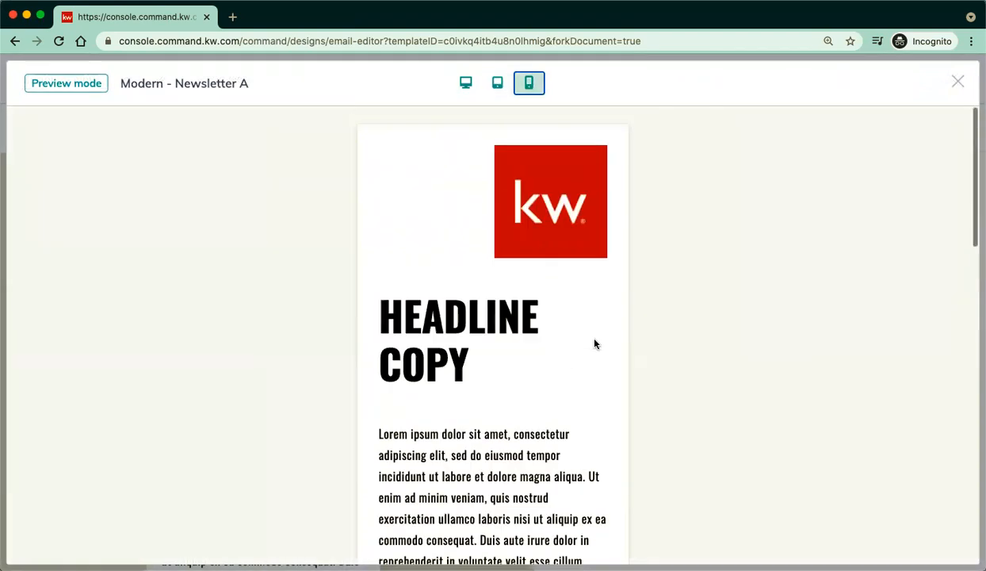
Close the preview, restore desktop width, and exit the editor discarding changes.
{"action": "left_click", "coordinate": [957, 82]}
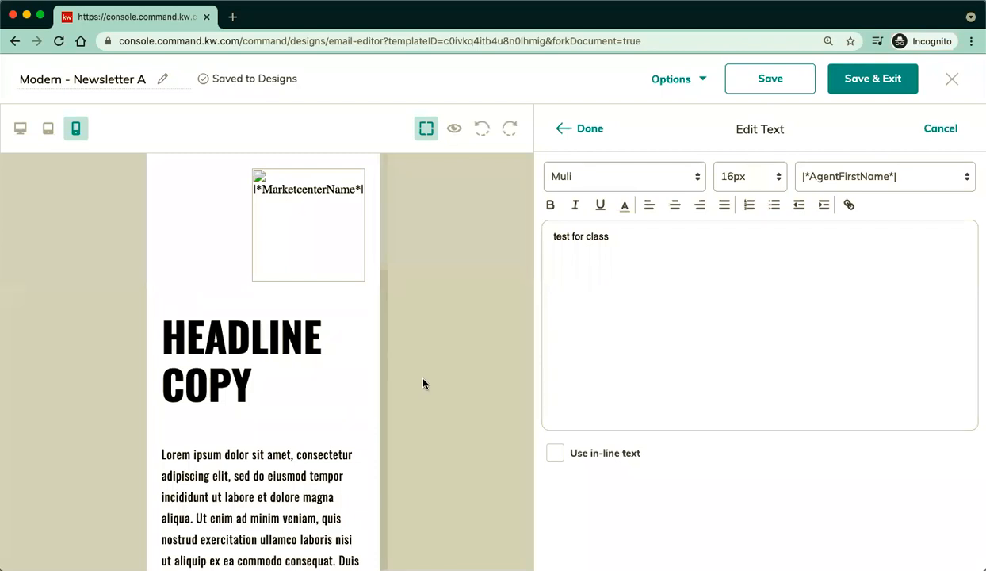
{"action": "left_click", "coordinate": [21, 130]}
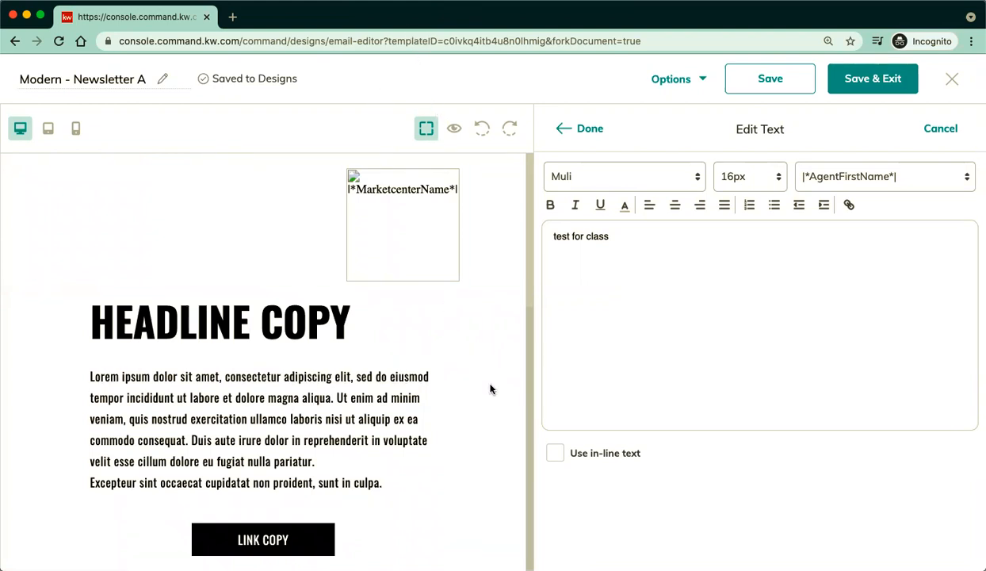
{"action": "left_click", "coordinate": [951, 79]}
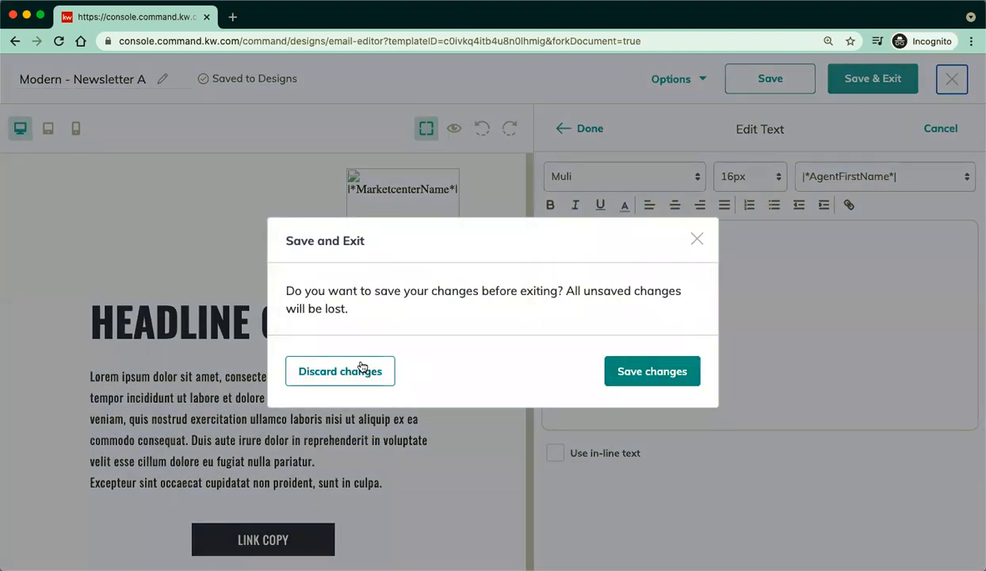
{"action": "left_click", "coordinate": [362, 368]}
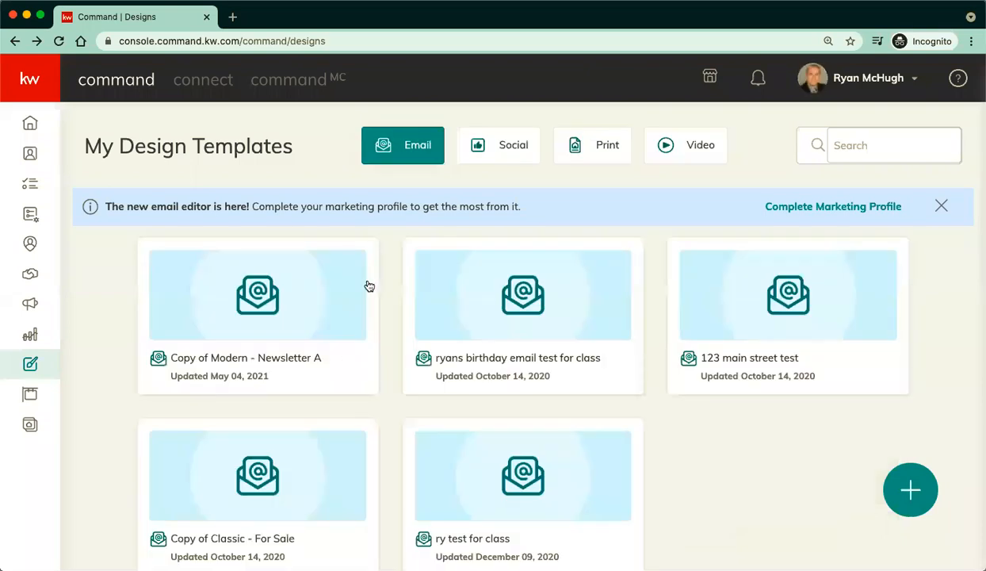
Start a new email design and pick the saved 'ry test for class' template from My Design Templates.
{"action": "left_click", "coordinate": [914, 499]}
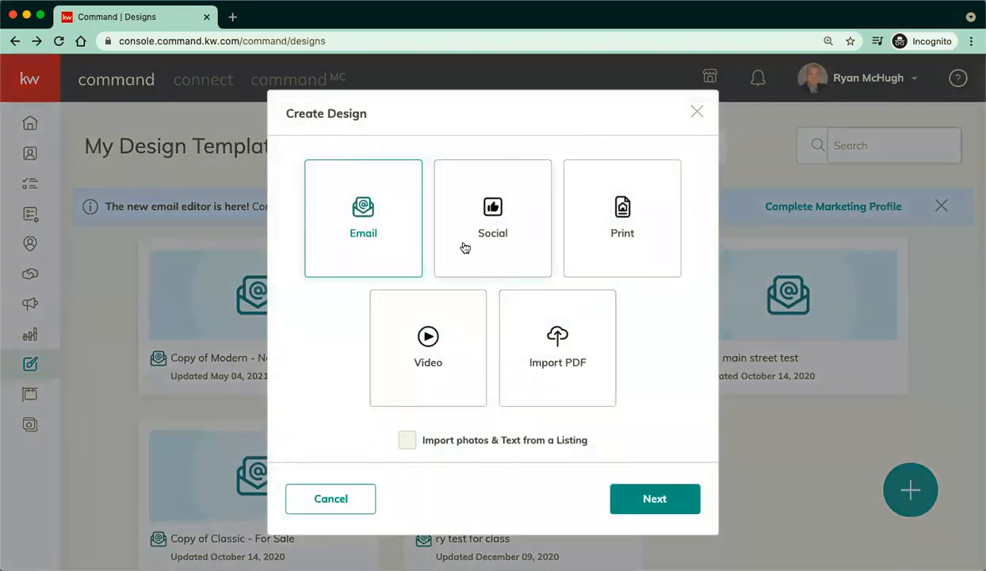
{"action": "left_click", "coordinate": [655, 501]}
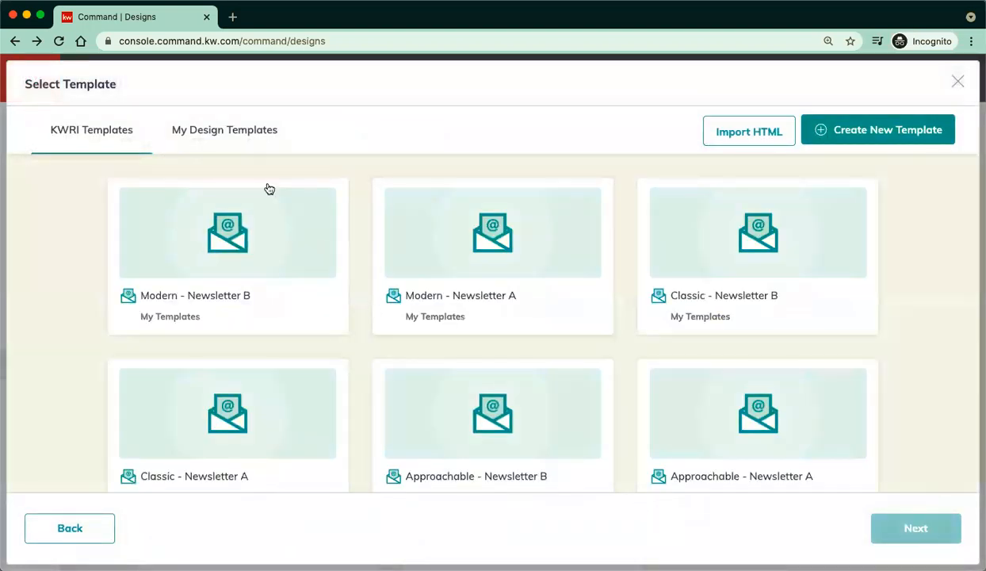
{"action": "left_click", "coordinate": [225, 133]}
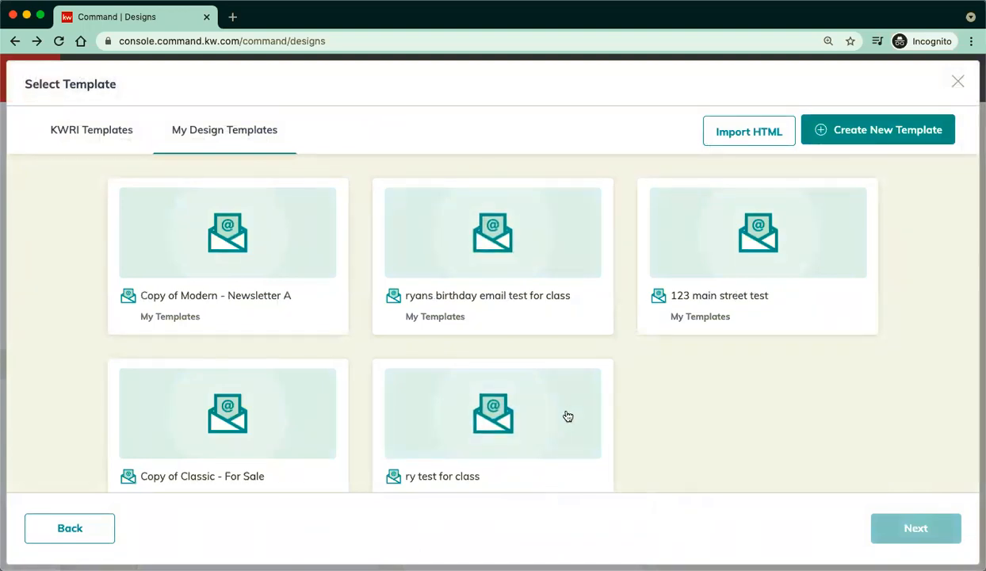
{"action": "scroll", "coordinate": [550, 393], "scroll_direction": "down", "scroll_amount": 1}
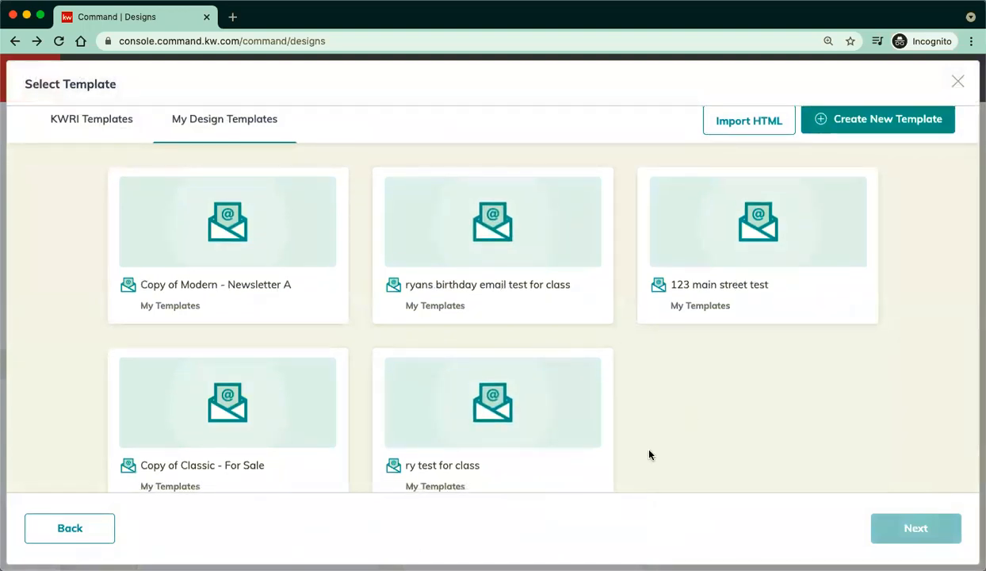
{"action": "scroll", "coordinate": [649, 454], "scroll_direction": "down", "scroll_amount": 3}
{"action": "left_click", "coordinate": [488, 363]}
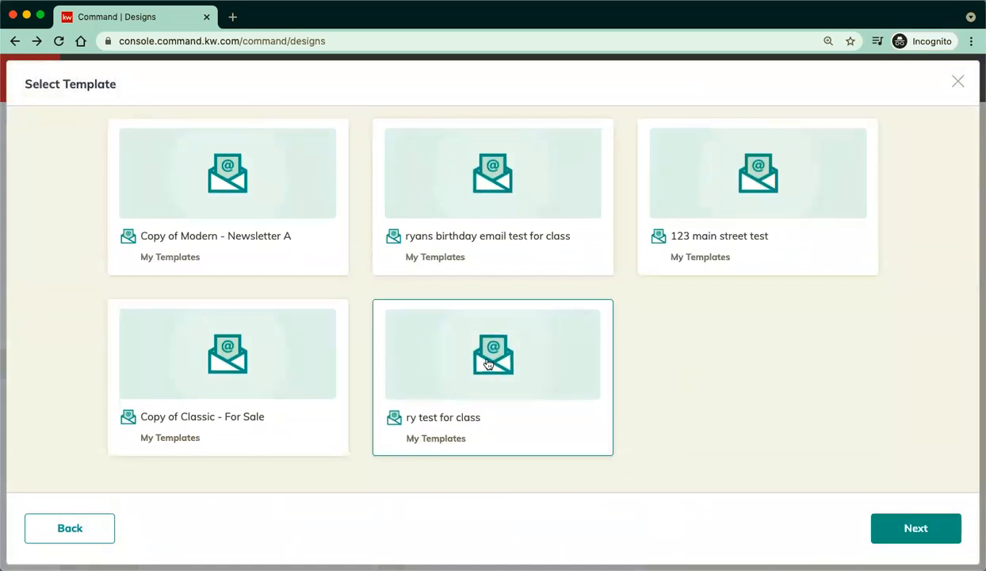
{"action": "left_click", "coordinate": [923, 527]}
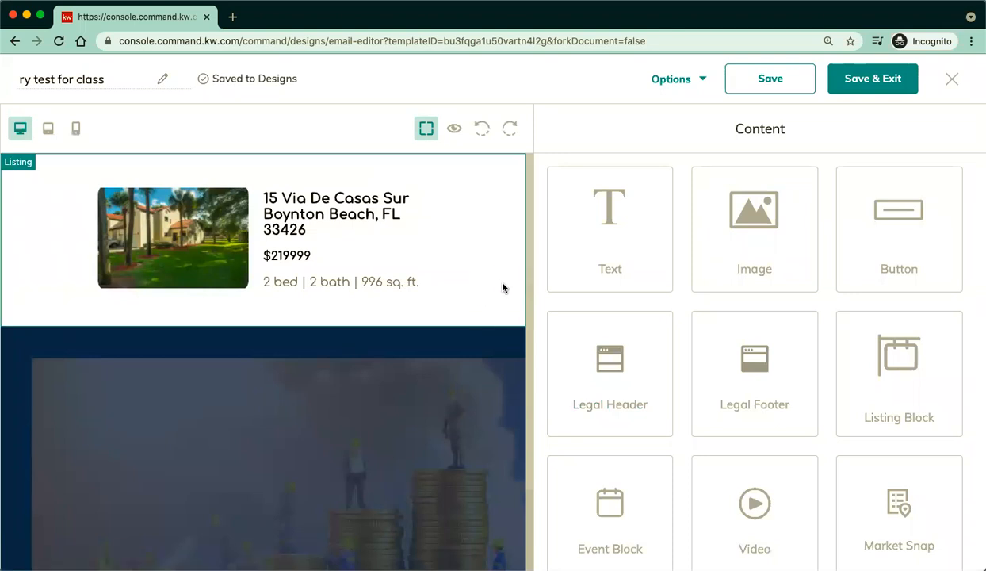
Preview 'ry test for class' at desktop, tablet and phone widths, then exit the editor.
{"action": "scroll", "coordinate": [480, 293], "scroll_direction": "down", "scroll_amount": 2}
{"action": "scroll", "coordinate": [480, 295], "scroll_direction": "down", "scroll_amount": 1}
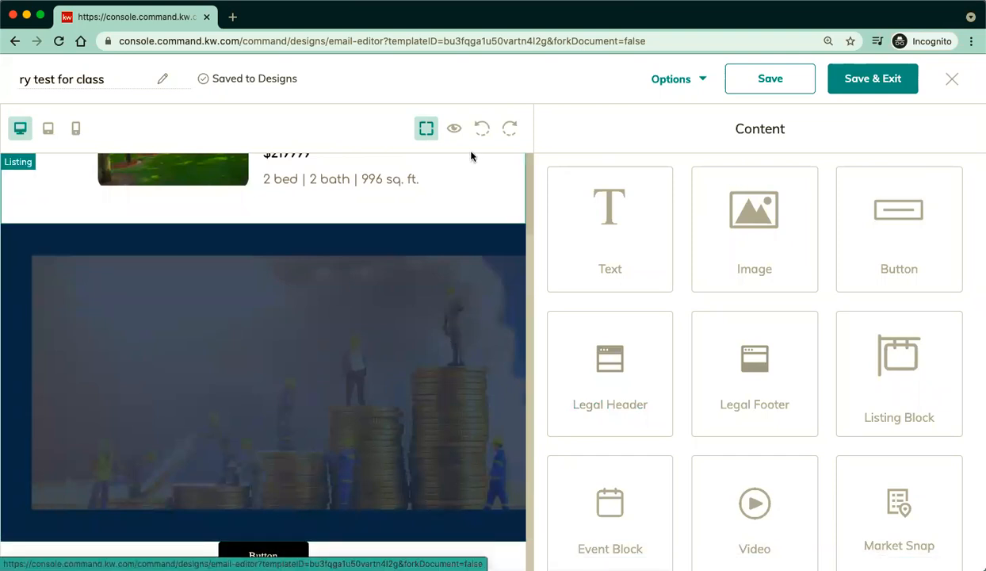
{"action": "left_click", "coordinate": [452, 128]}
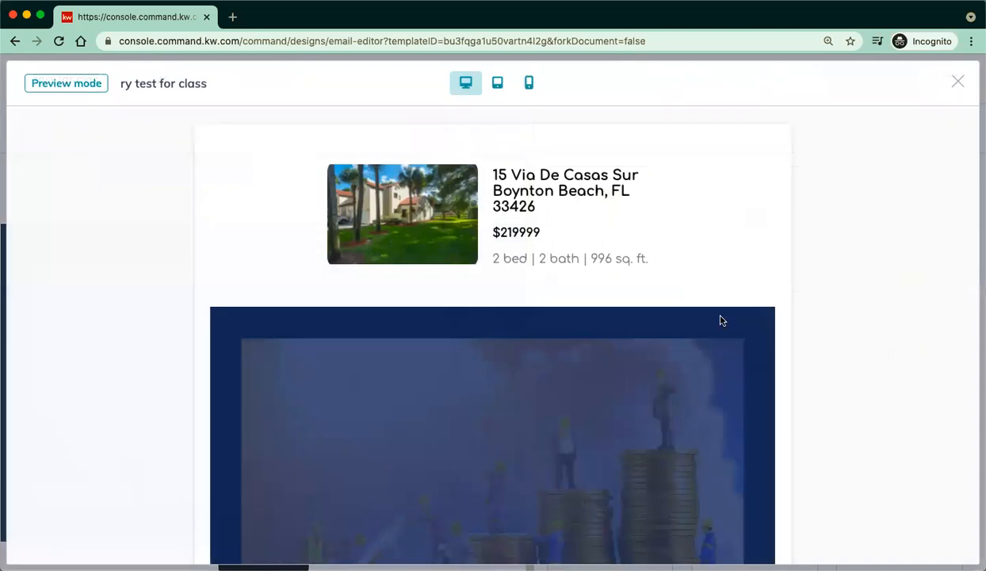
{"action": "scroll", "coordinate": [784, 422], "scroll_direction": "down", "scroll_amount": 2}
{"action": "scroll", "coordinate": [783, 420], "scroll_direction": "up", "scroll_amount": 2}
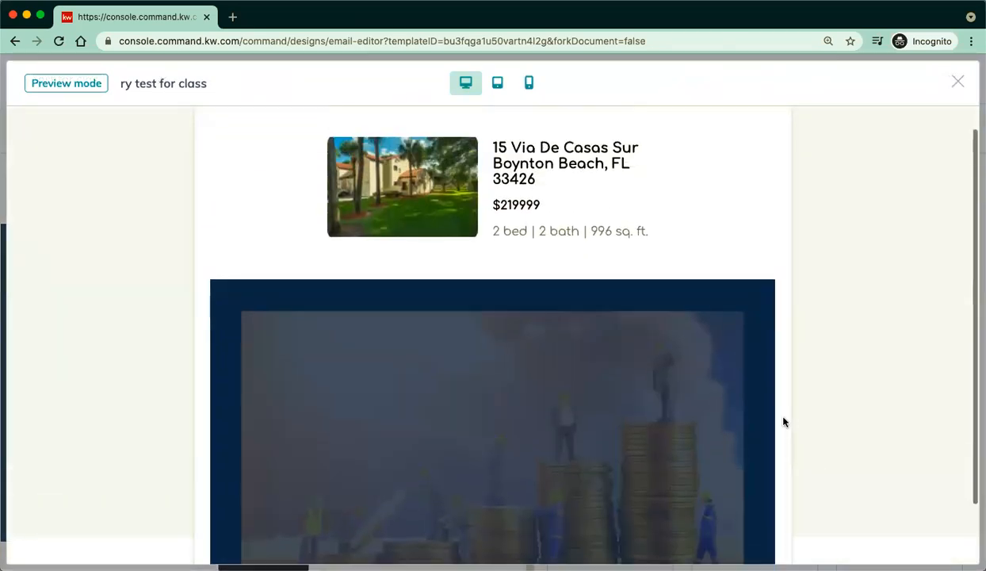
{"action": "scroll", "coordinate": [664, 427], "scroll_direction": "down", "scroll_amount": 2}
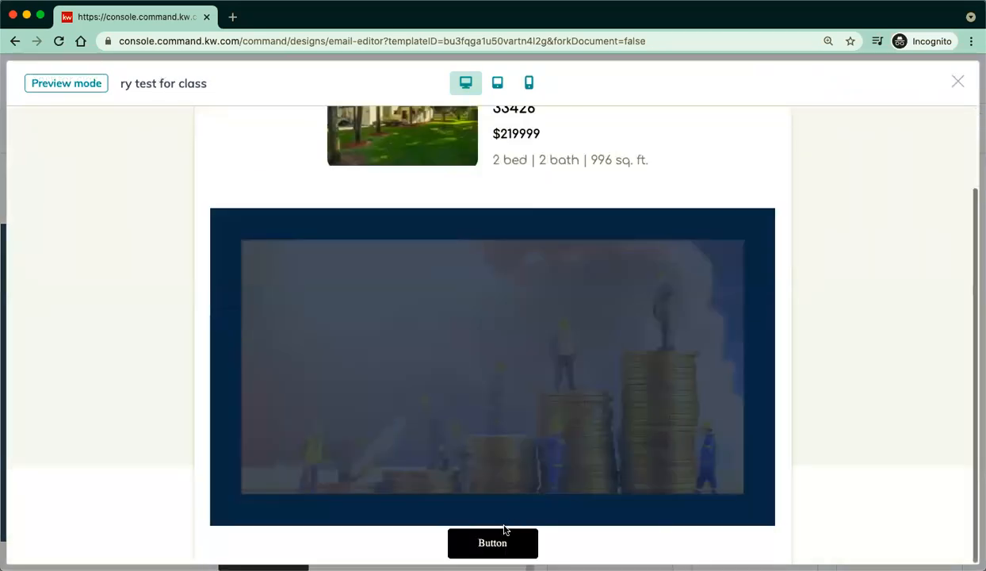
{"action": "left_click", "coordinate": [497, 85]}
{"action": "left_click", "coordinate": [528, 87]}
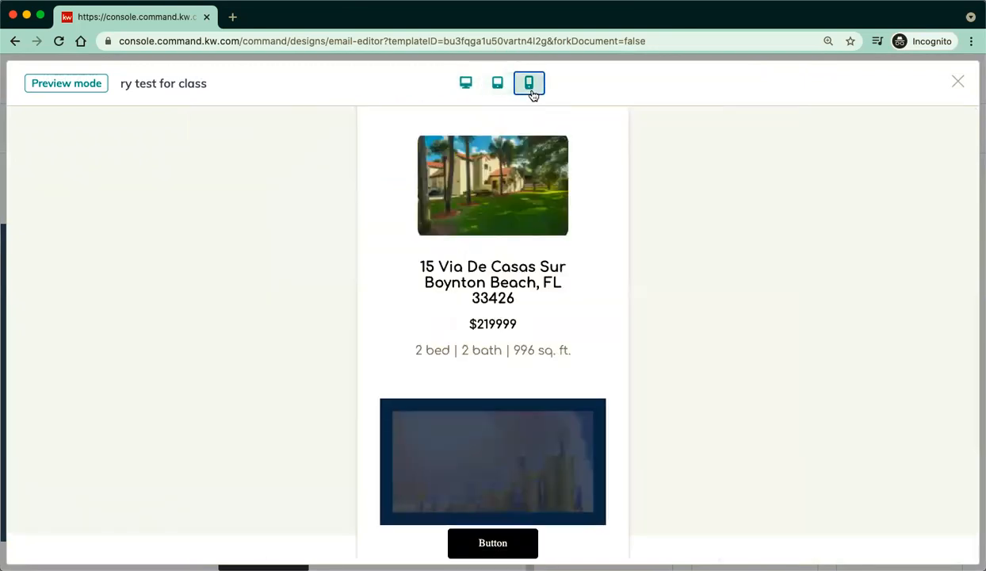
{"action": "left_click", "coordinate": [957, 86]}
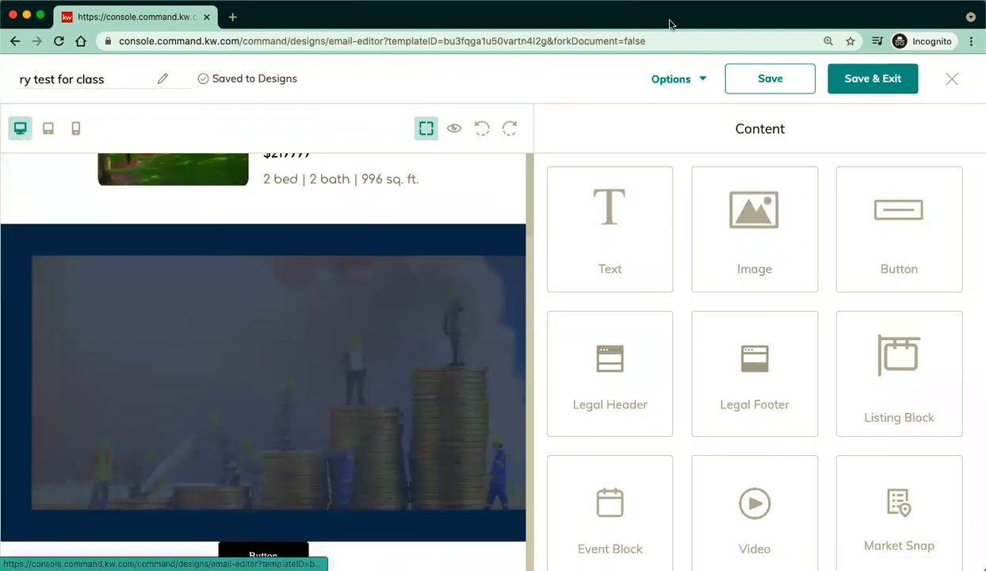
{"action": "left_click", "coordinate": [951, 89]}
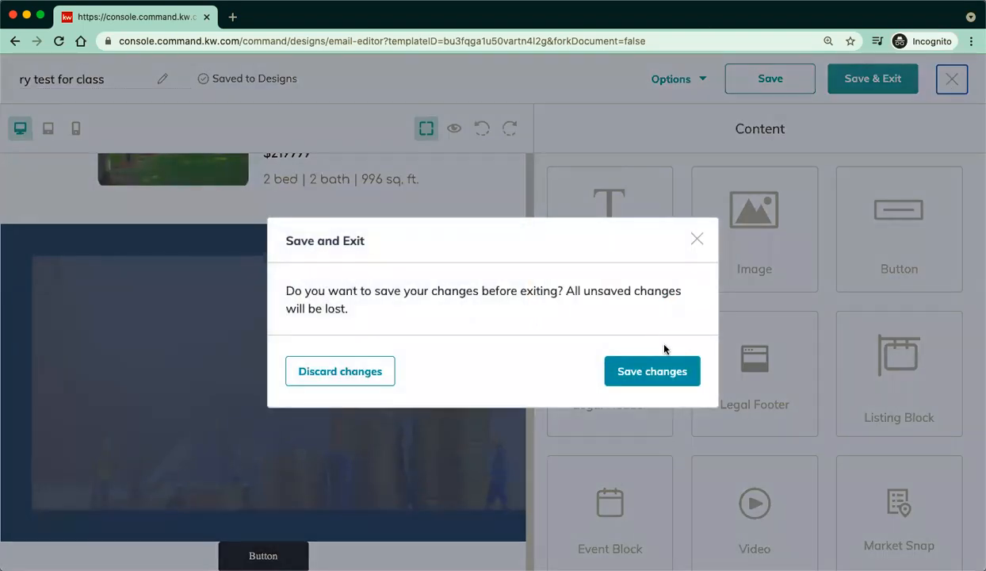
Discard the changes and start a new Email design to reach the template list.
{"action": "left_click", "coordinate": [363, 373]}
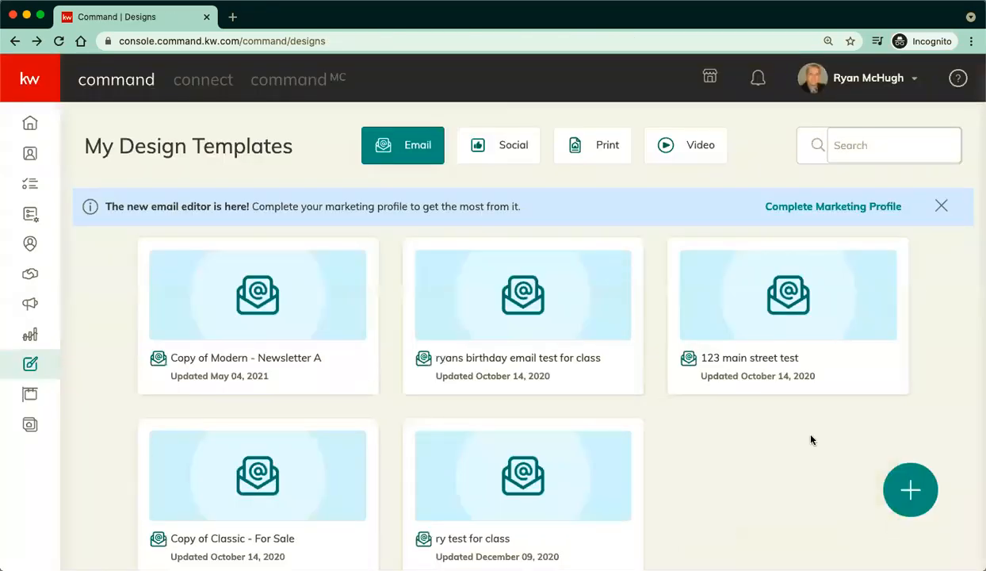
{"action": "left_click", "coordinate": [910, 491]}
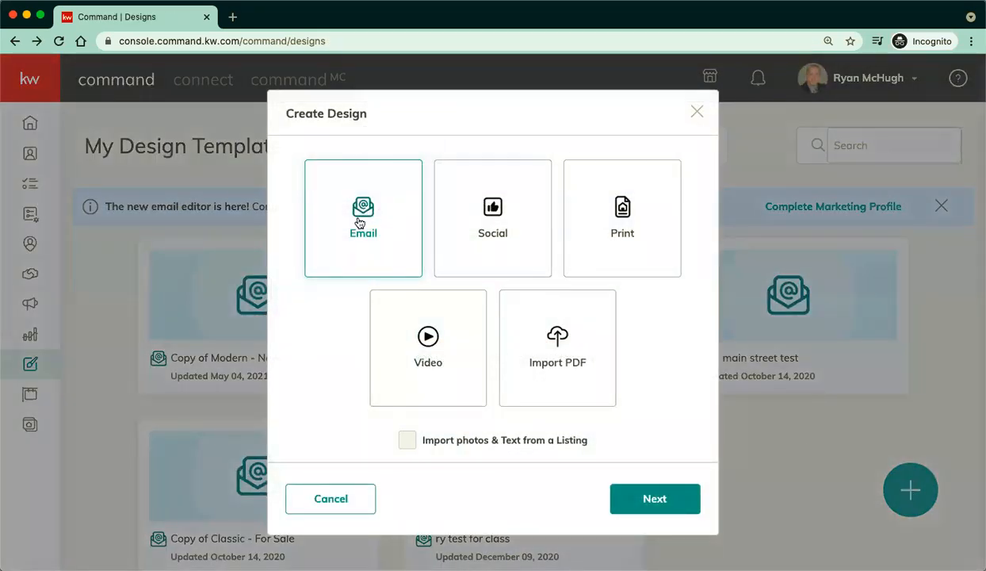
{"action": "left_click", "coordinate": [634, 515]}
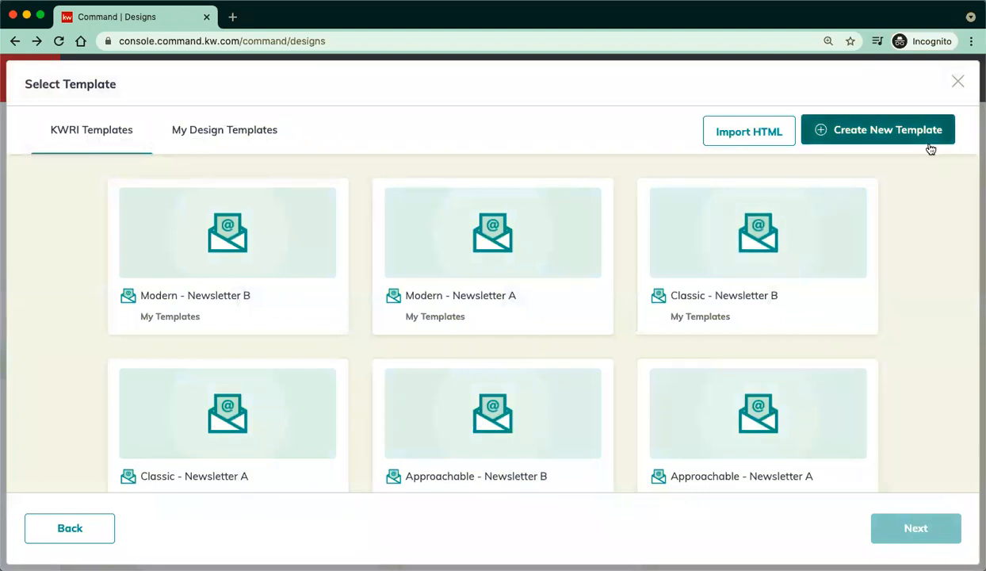
Create a blank template with a text block and the k00Wj006Et.jpg image.
{"action": "left_click", "coordinate": [901, 137]}
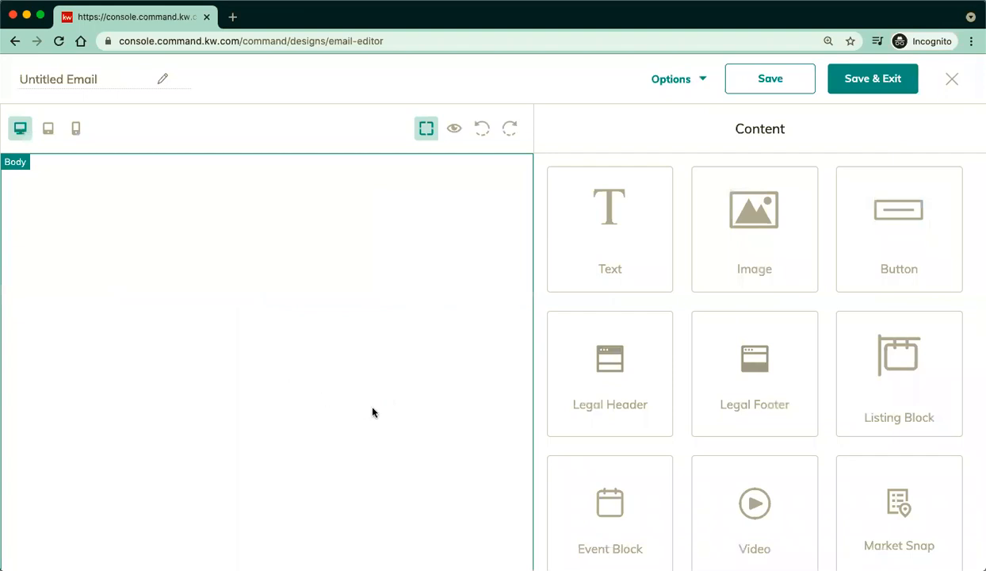
{"action": "scroll", "coordinate": [902, 414], "scroll_direction": "down", "scroll_amount": 1}
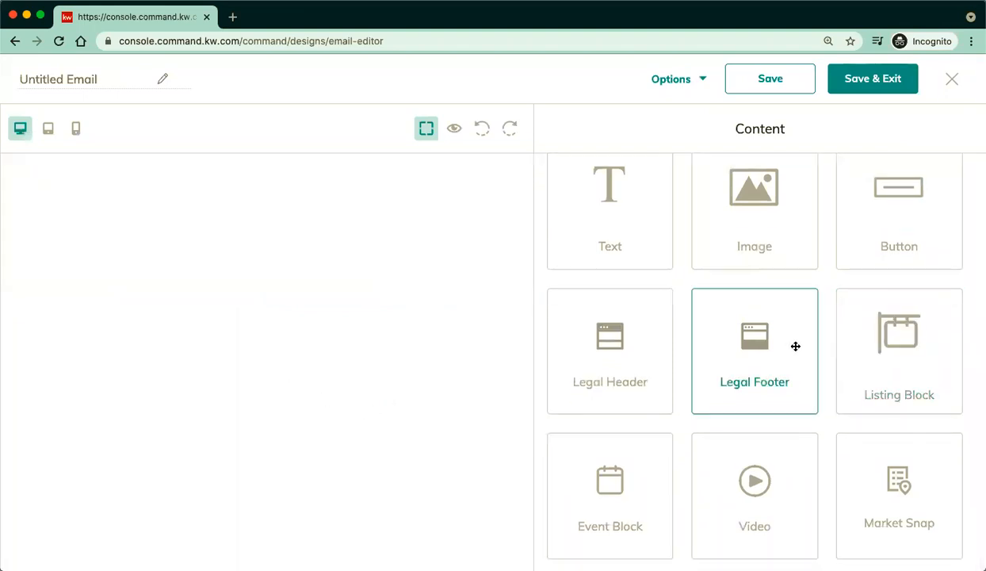
{"action": "scroll", "coordinate": [845, 289], "scroll_direction": "up", "scroll_amount": 1}
{"action": "scroll", "coordinate": [844, 292], "scroll_direction": "down", "scroll_amount": 1}
{"action": "scroll", "coordinate": [845, 290], "scroll_direction": "up", "scroll_amount": 1}
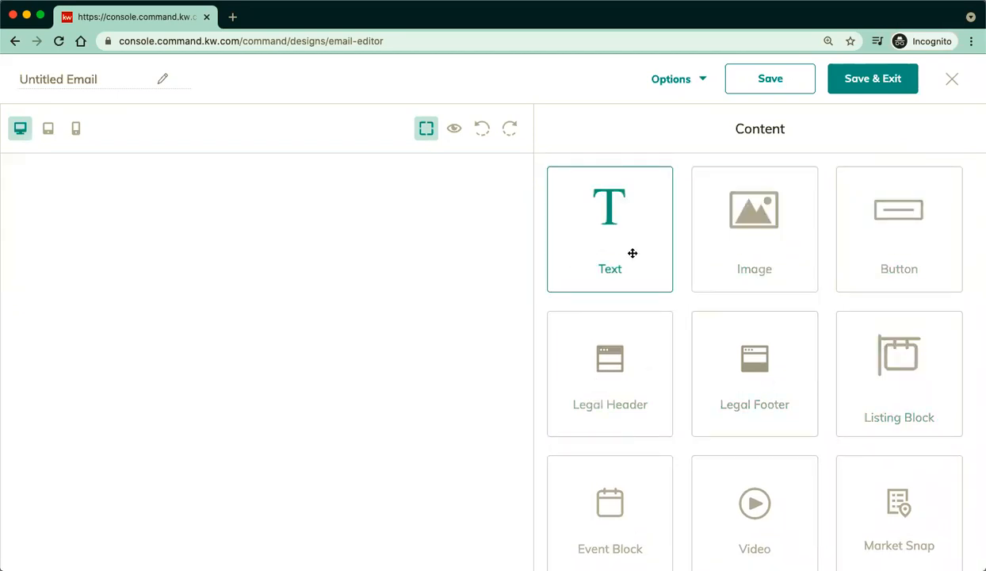
{"action": "left_click_drag", "start_coordinate": [463, 226], "coordinate": [407, 210]}
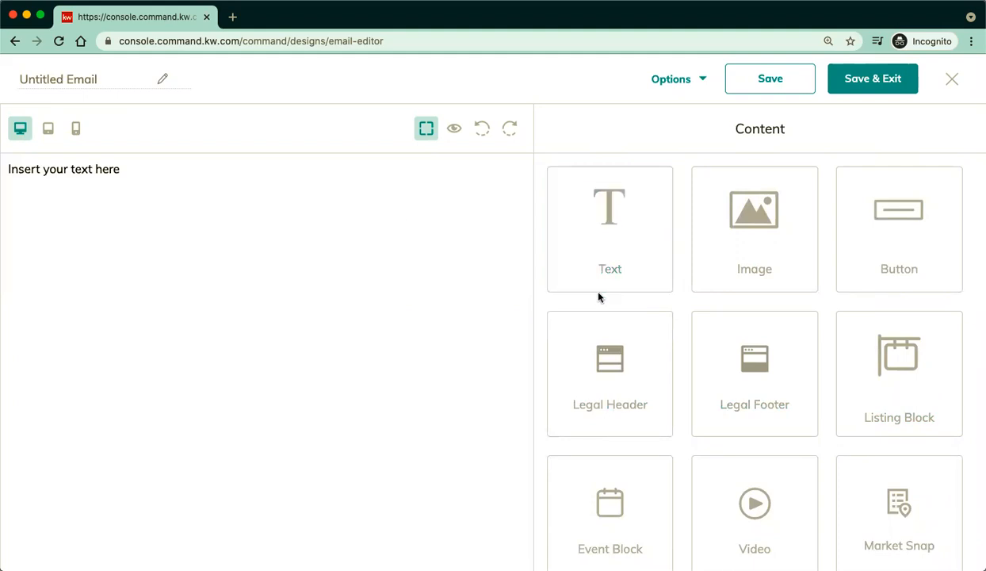
{"action": "left_click_drag", "start_coordinate": [752, 268], "coordinate": [376, 268]}
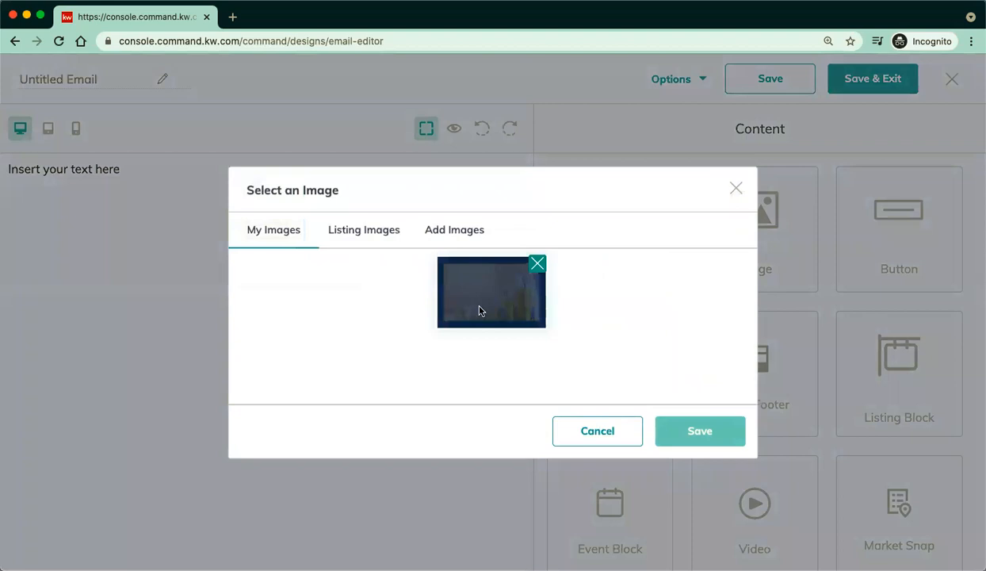
{"action": "left_click", "coordinate": [488, 302]}
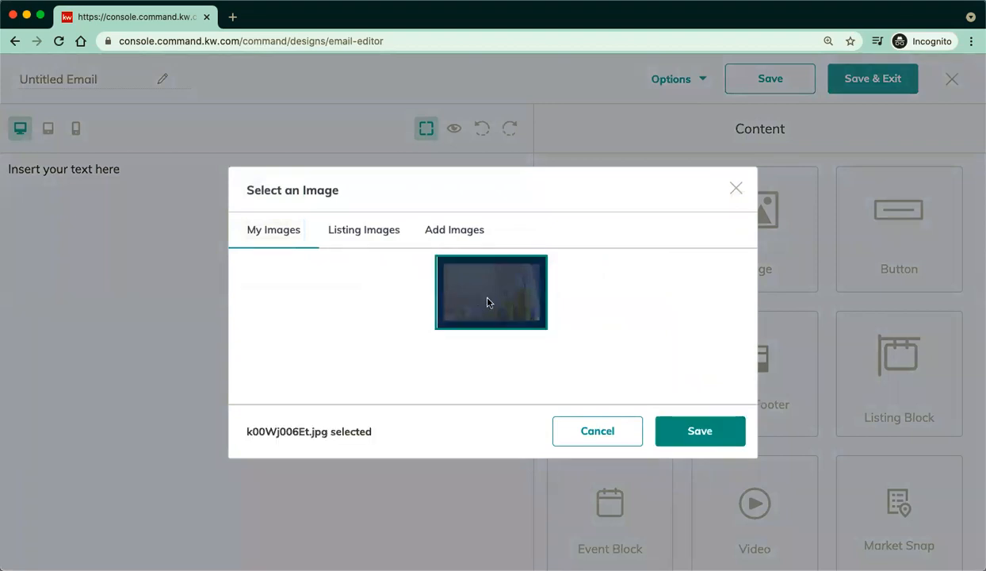
{"action": "left_click", "coordinate": [701, 435]}
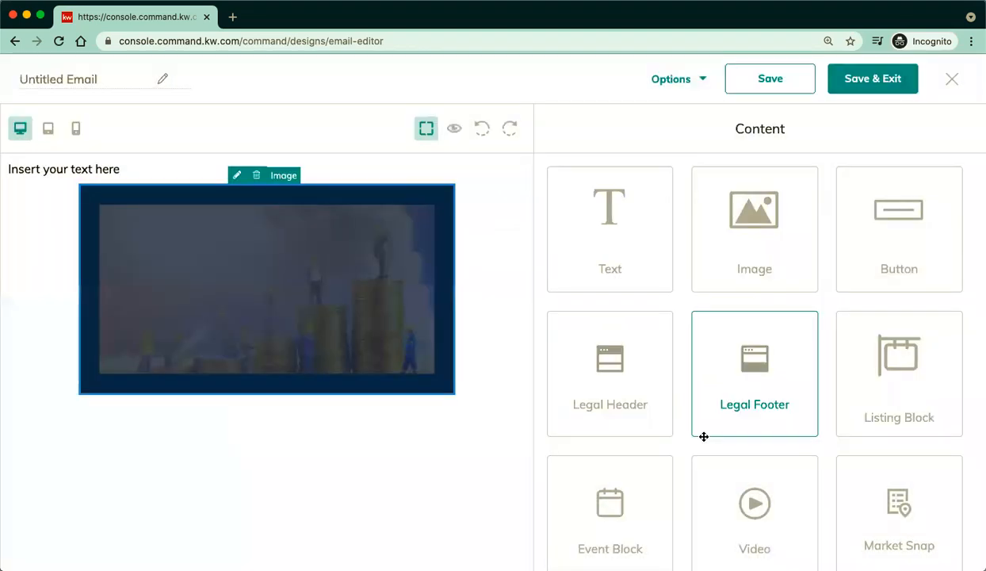
Add a listing block below the image and a button beneath it.
{"action": "scroll", "coordinate": [815, 417], "scroll_direction": "down", "scroll_amount": 1}
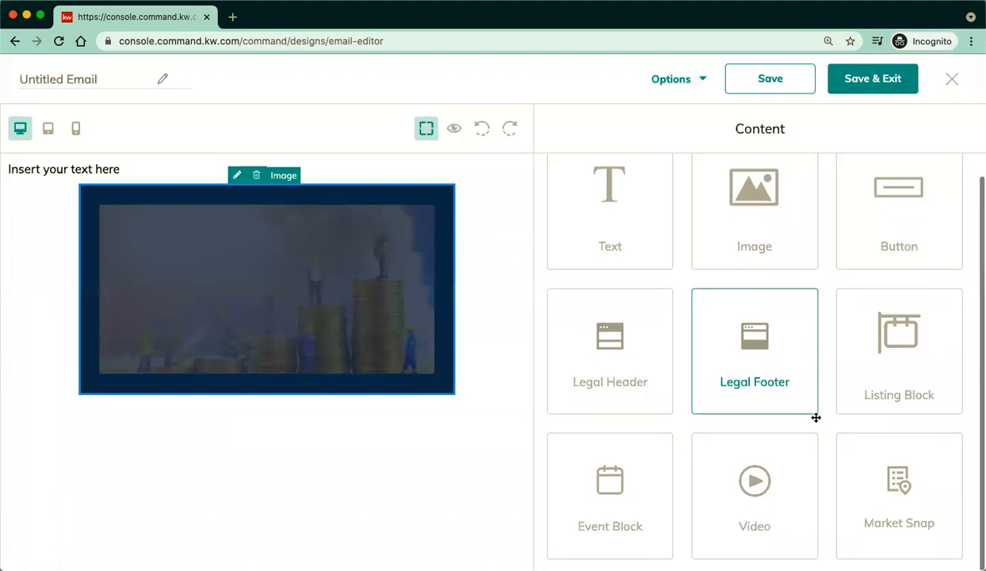
{"action": "left_click_drag", "start_coordinate": [890, 364], "coordinate": [385, 425]}
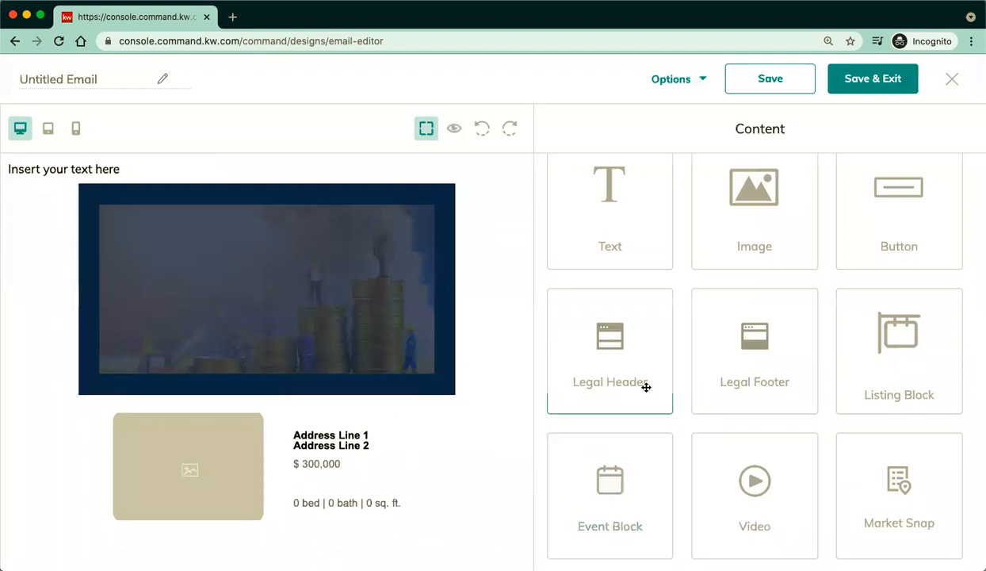
{"action": "left_click_drag", "start_coordinate": [909, 227], "coordinate": [505, 421]}
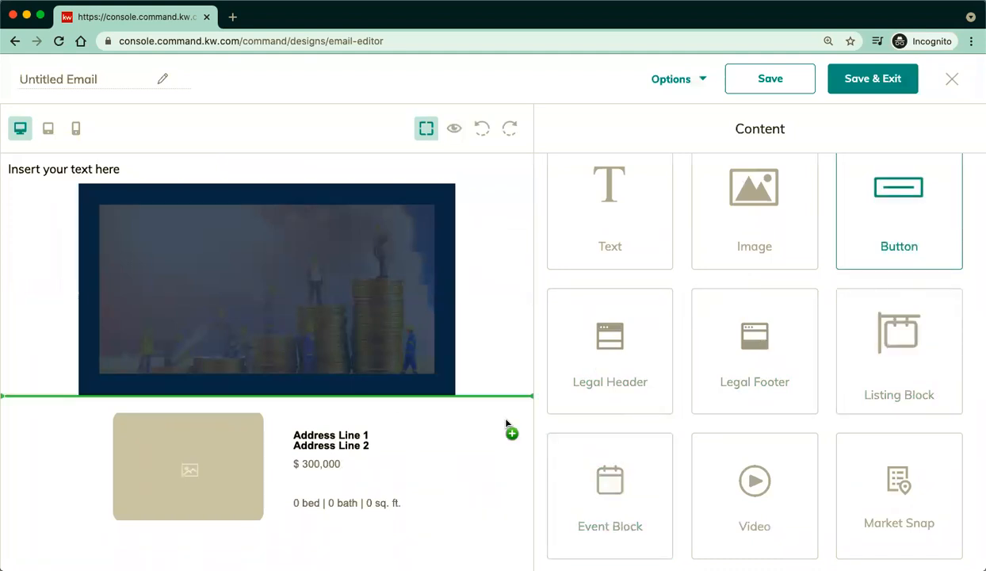
{"action": "left_click_drag", "start_coordinate": [430, 462], "coordinate": [394, 519]}
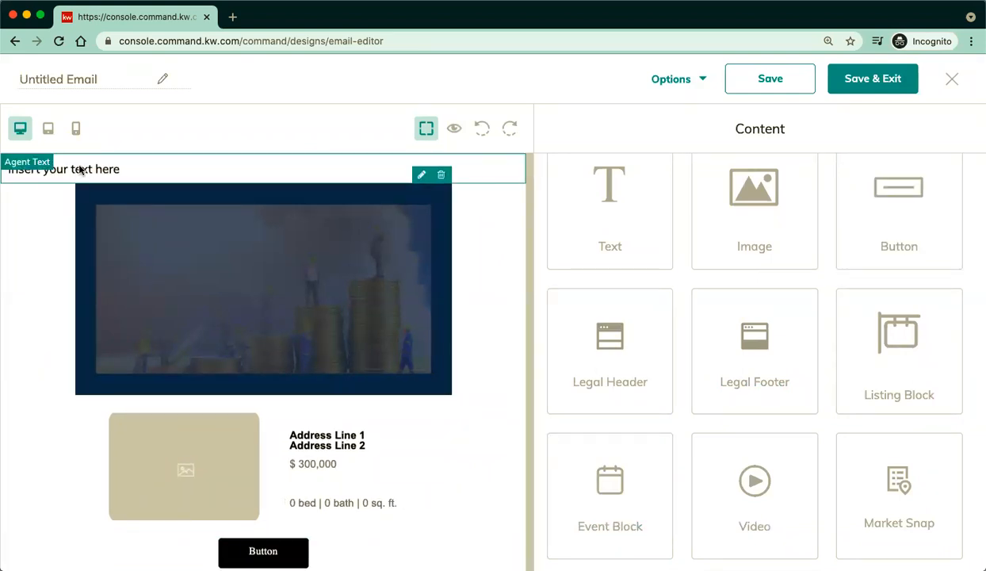
Replace the placeholder text block's content with 'p' and apply it.
{"action": "left_click", "coordinate": [495, 195]}
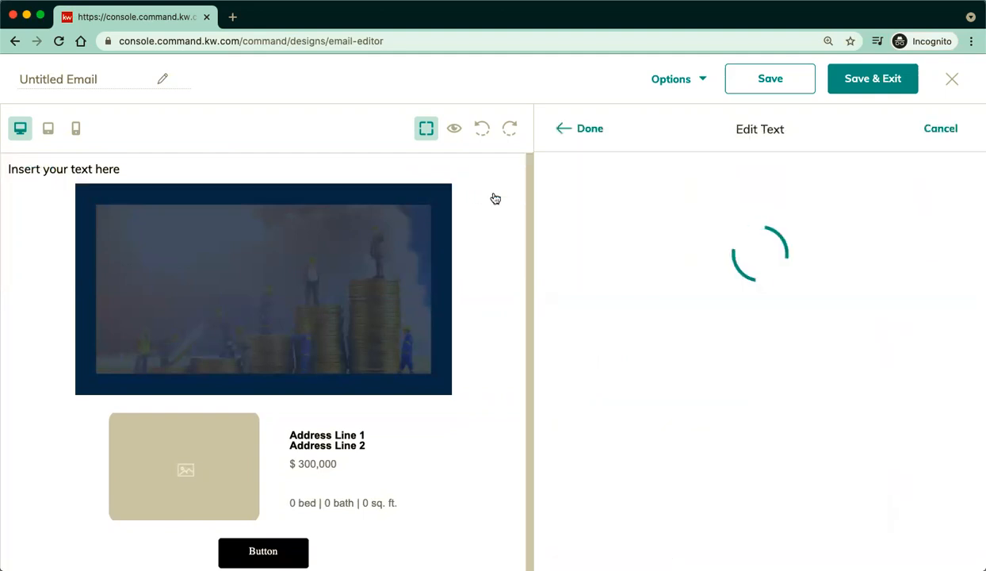
{"action": "triple_click", "coordinate": [639, 237]}
{"action": "type", "text": "please buy this house!"}
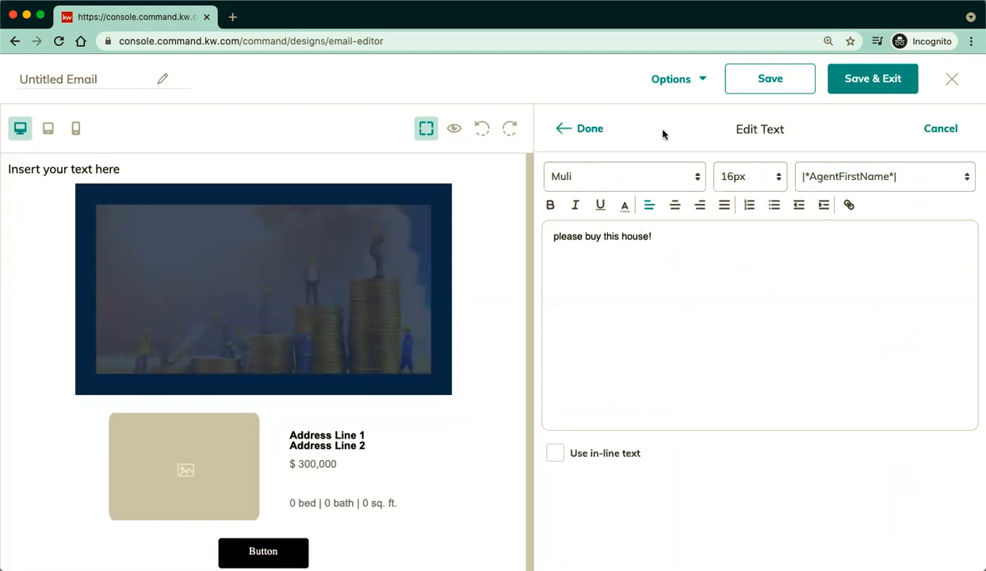
{"action": "left_click", "coordinate": [590, 128]}
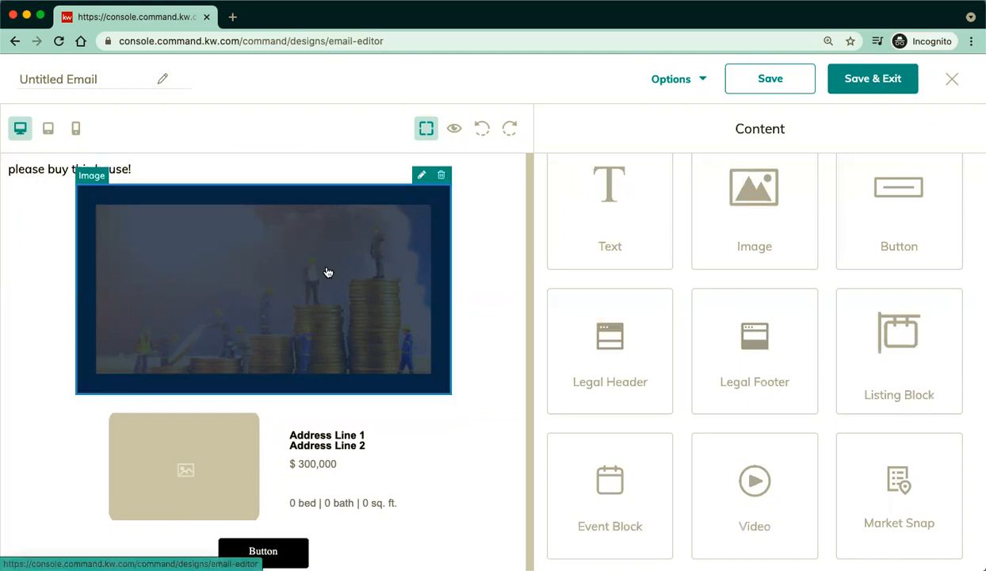
Browse the Add Images, My Images and Listing Images options for the header image, keeping the original.
{"action": "left_click", "coordinate": [421, 174]}
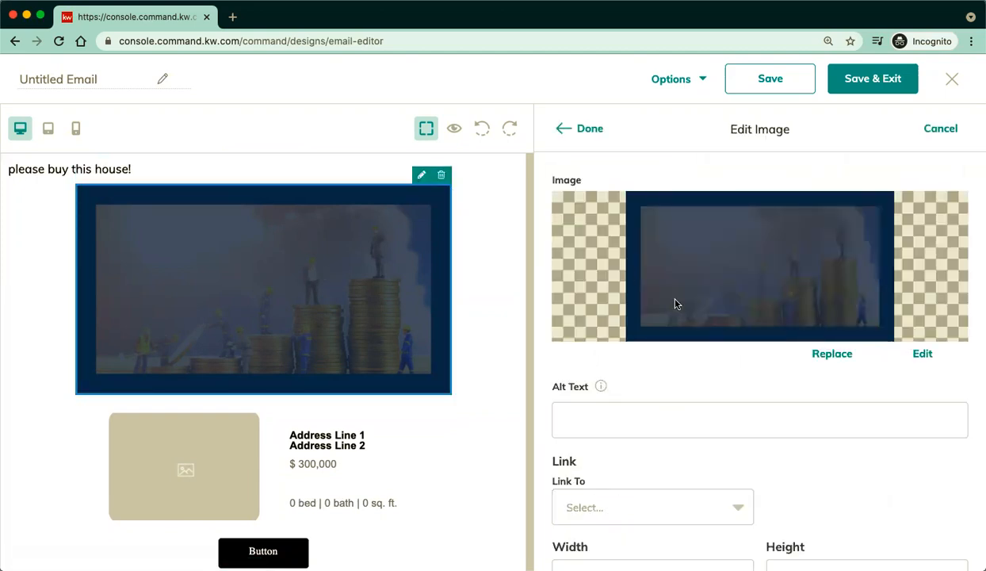
{"action": "left_click", "coordinate": [828, 355]}
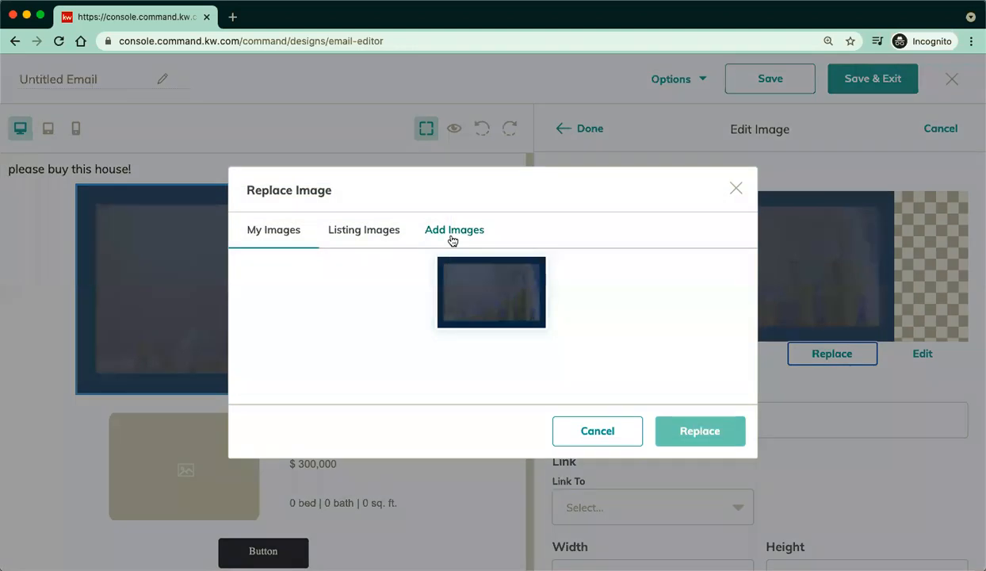
{"action": "left_click", "coordinate": [444, 234]}
{"action": "left_click", "coordinate": [277, 122]}
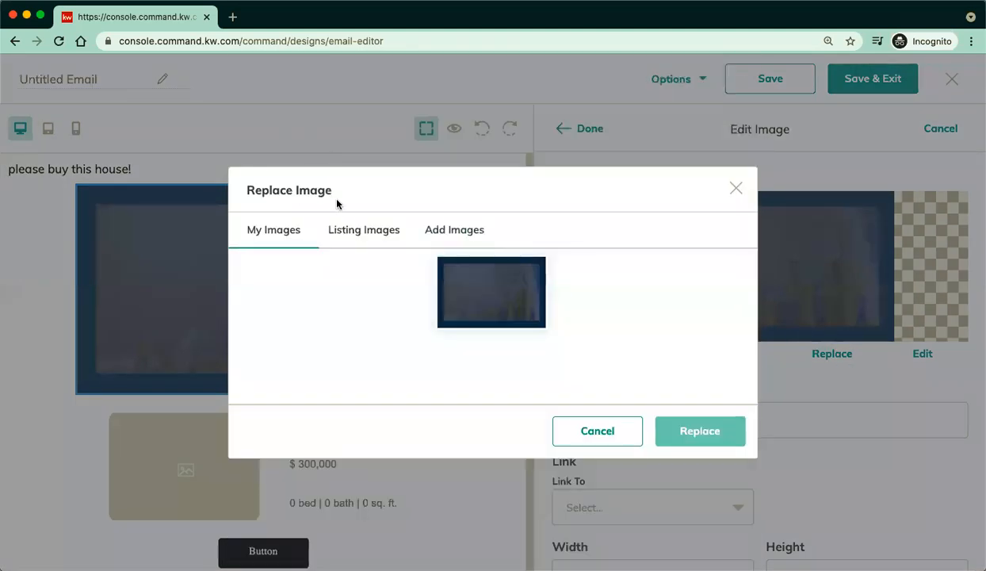
{"action": "left_click", "coordinate": [337, 229]}
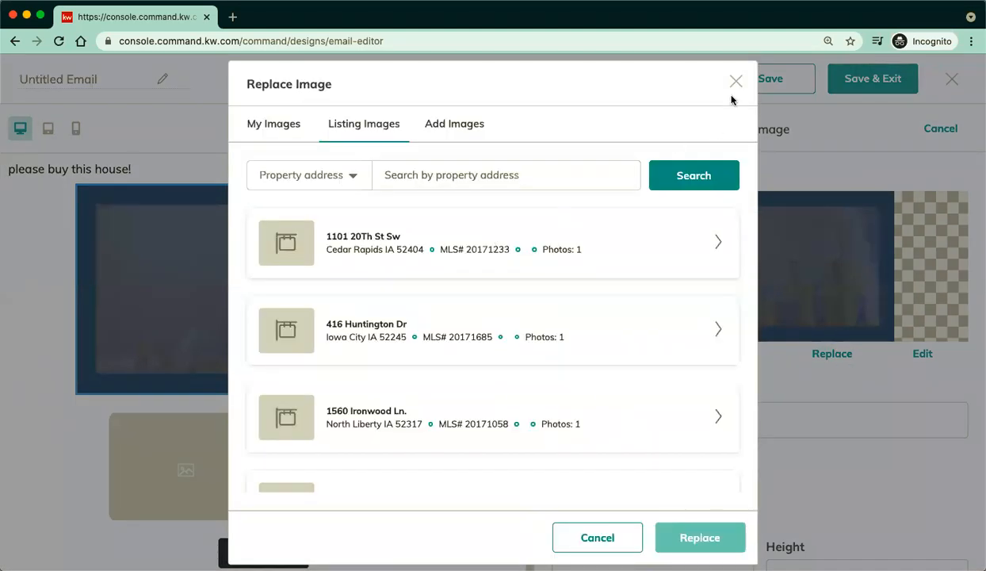
{"action": "left_click", "coordinate": [736, 82]}
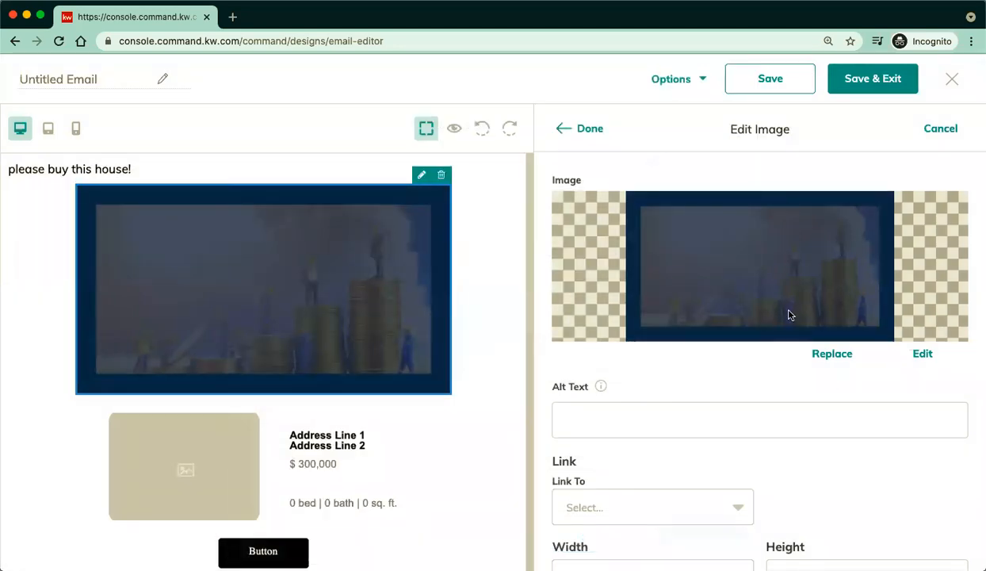
{"action": "scroll", "coordinate": [743, 435], "scroll_direction": "down", "scroll_amount": 2}
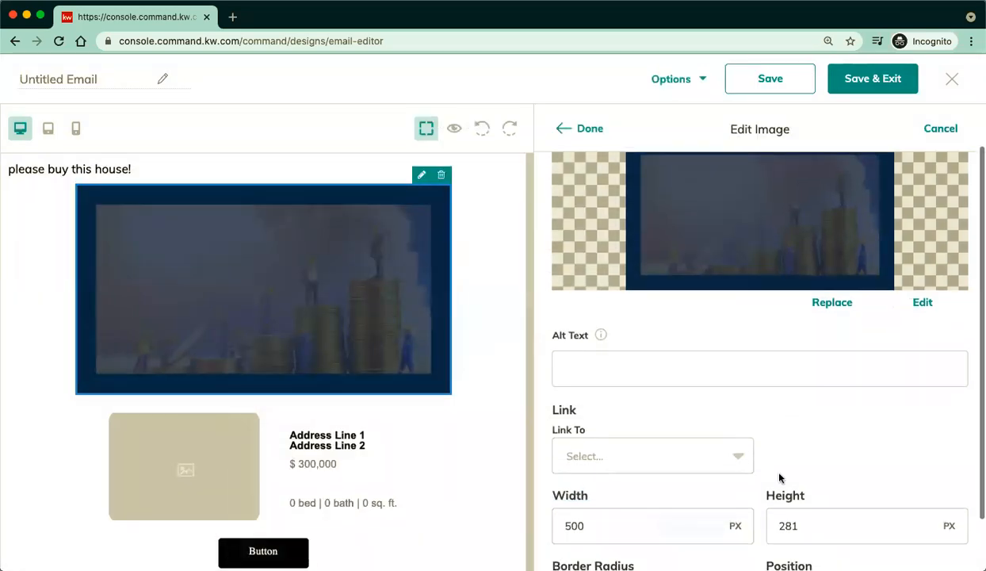
{"action": "scroll", "coordinate": [779, 475], "scroll_direction": "down", "scroll_amount": 2}
{"action": "scroll", "coordinate": [779, 474], "scroll_direction": "up", "scroll_amount": 3}
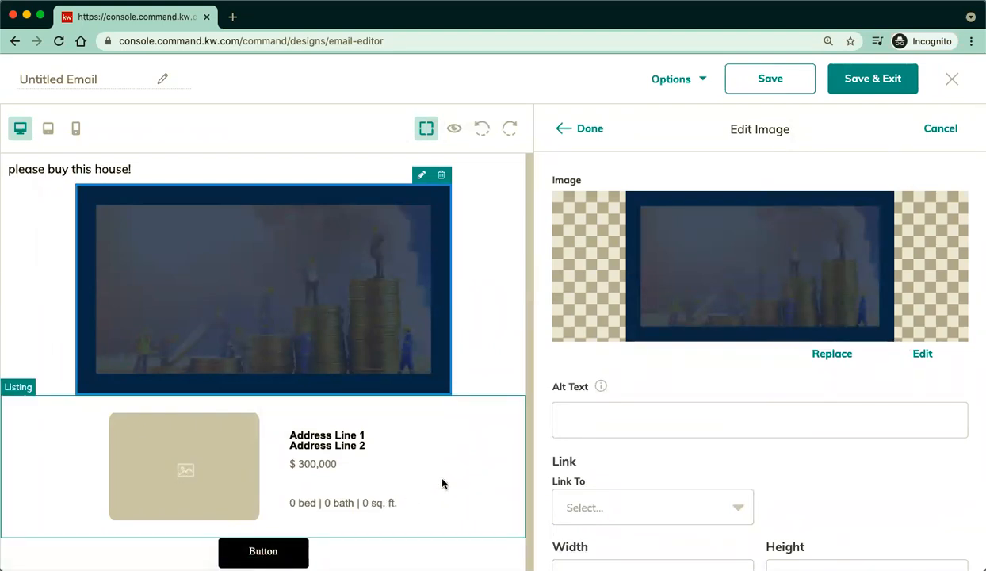
{"action": "left_click", "coordinate": [495, 387]}
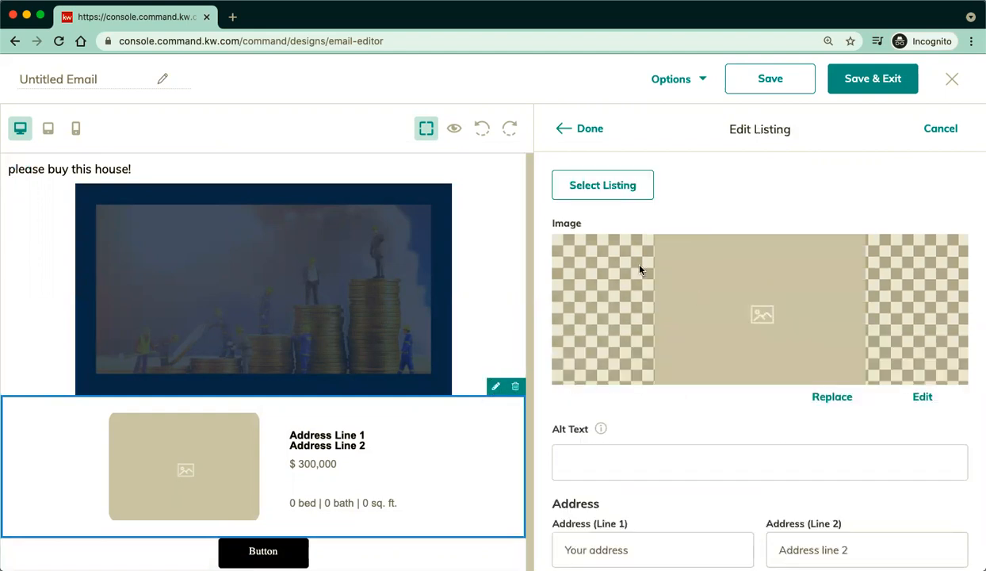
{"action": "left_click", "coordinate": [591, 183]}
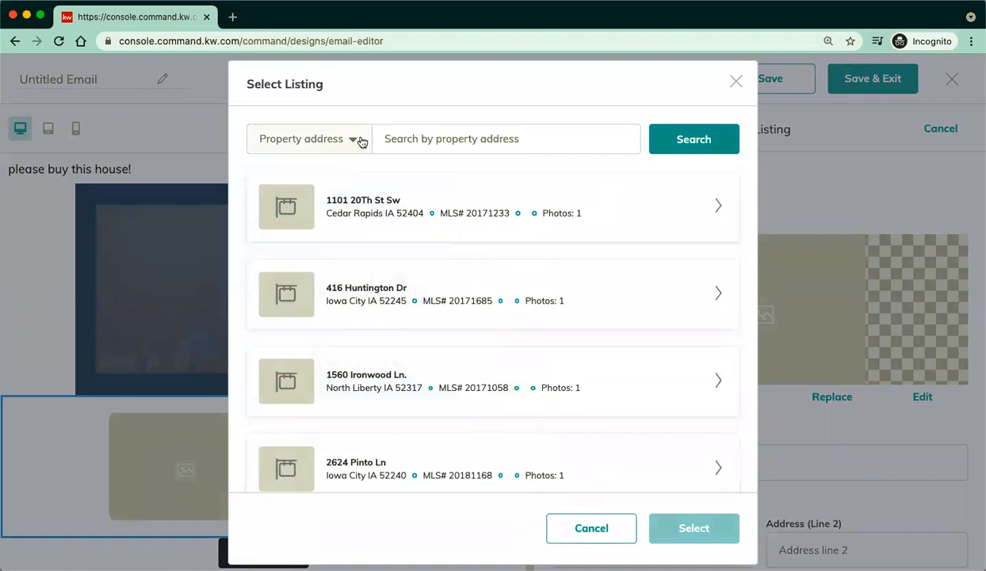
{"action": "left_click", "coordinate": [367, 142]}
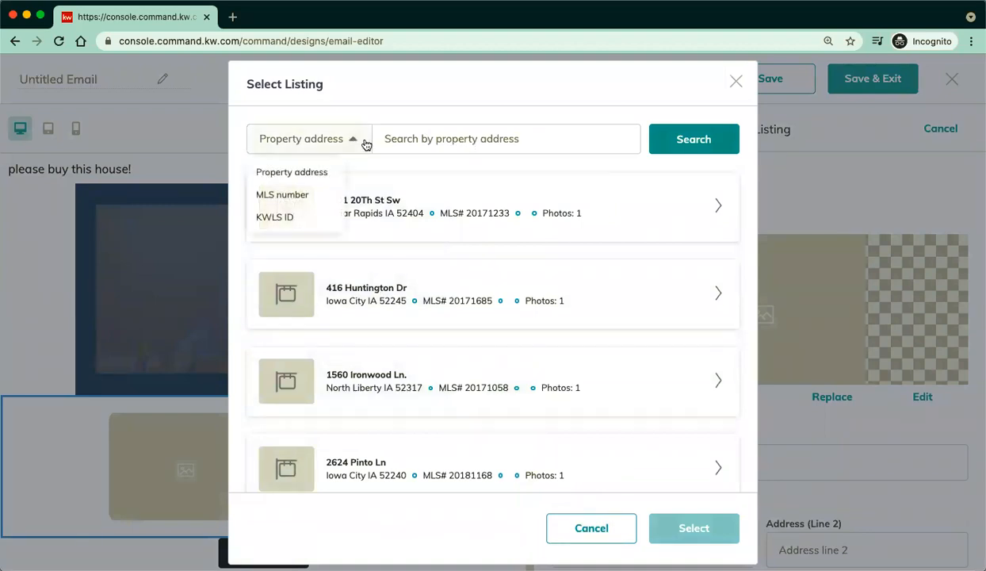
{"action": "left_click", "coordinate": [311, 176]}
{"action": "scroll", "coordinate": [473, 316], "scroll_direction": "down", "scroll_amount": 5}
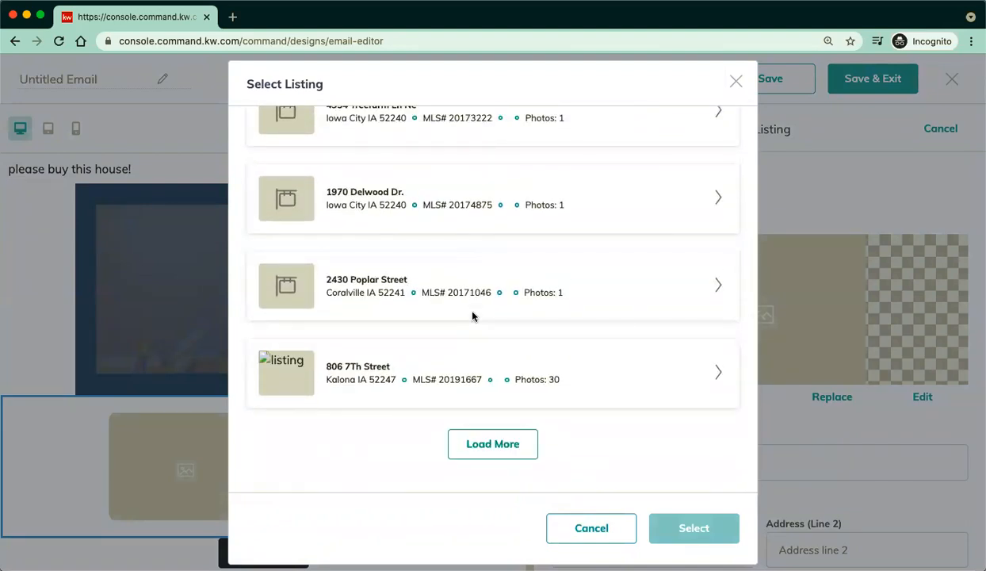
{"action": "scroll", "coordinate": [469, 194], "scroll_direction": "up", "scroll_amount": 5}
{"action": "left_click", "coordinate": [474, 139]}
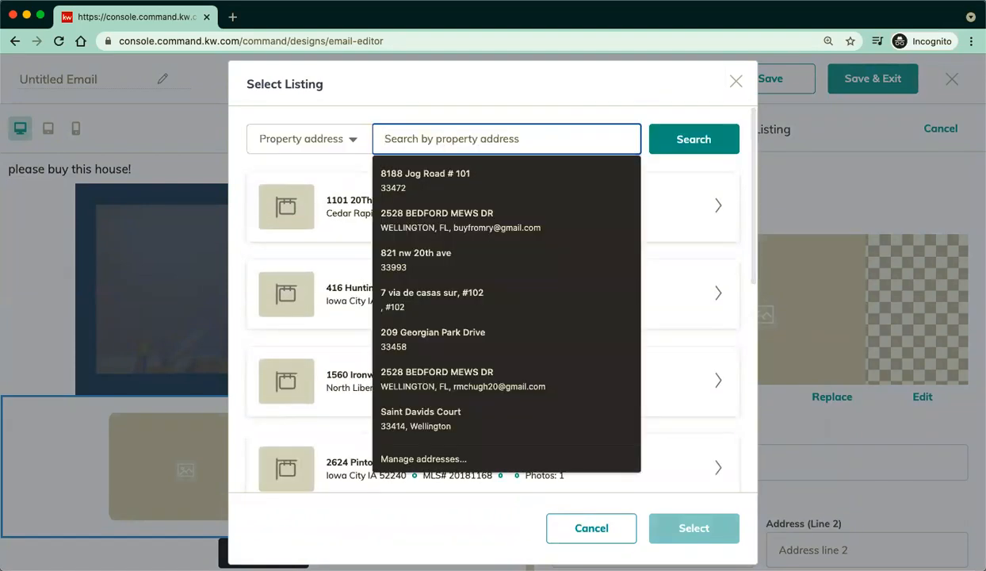
{"action": "type", "text": "boca raton"}
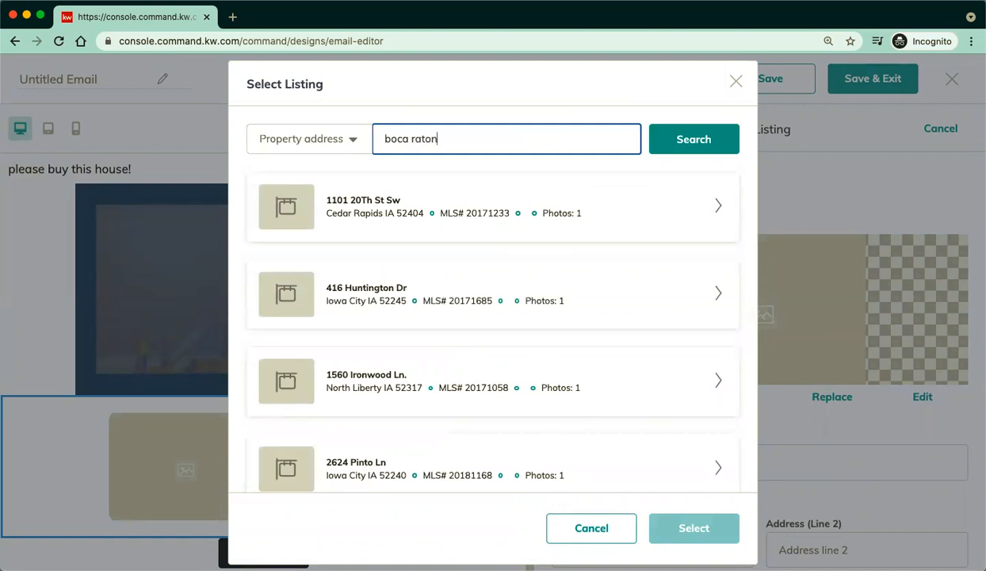
{"action": "left_click", "coordinate": [687, 153]}
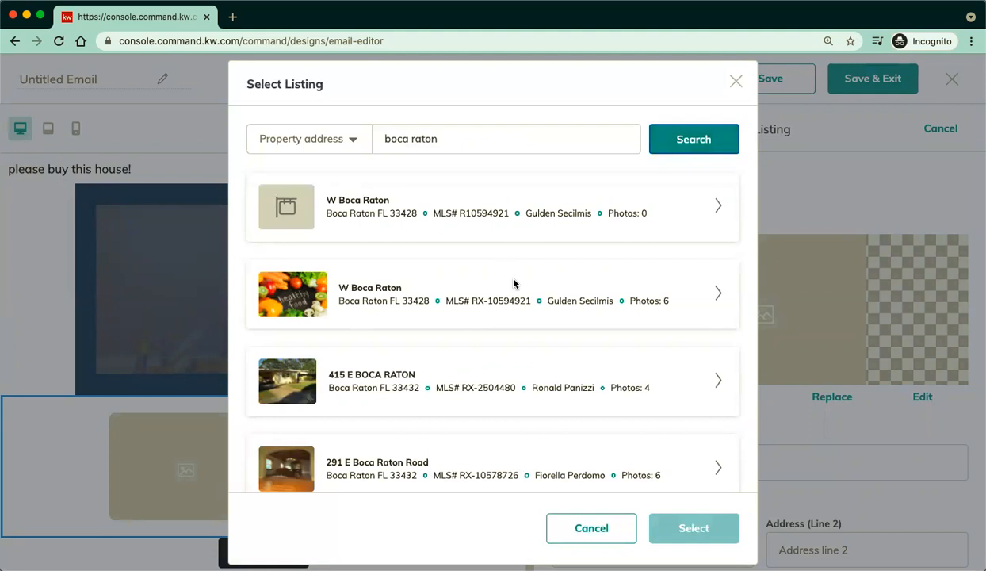
{"action": "scroll", "coordinate": [501, 313], "scroll_direction": "down", "scroll_amount": 3}
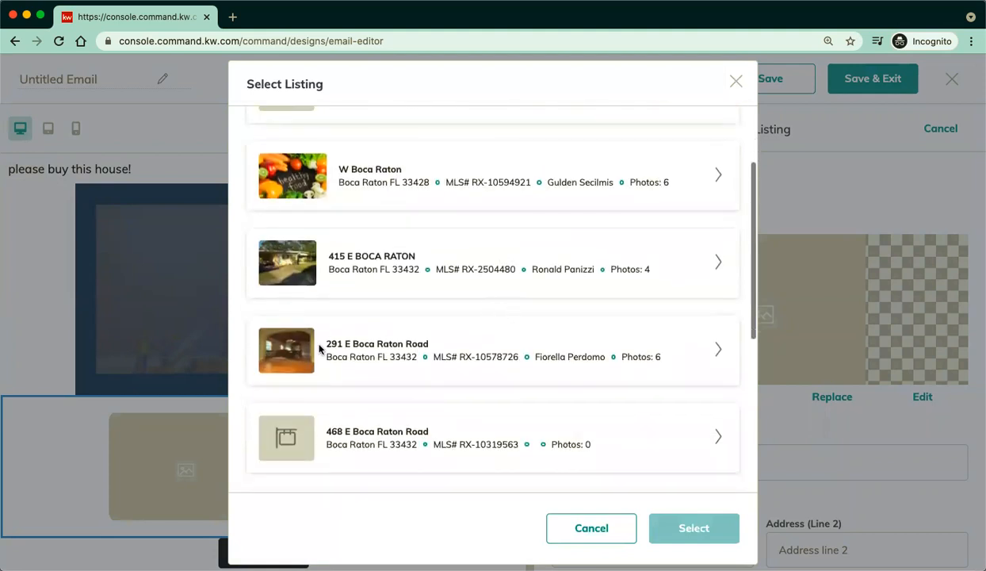
{"action": "left_click", "coordinate": [718, 353]}
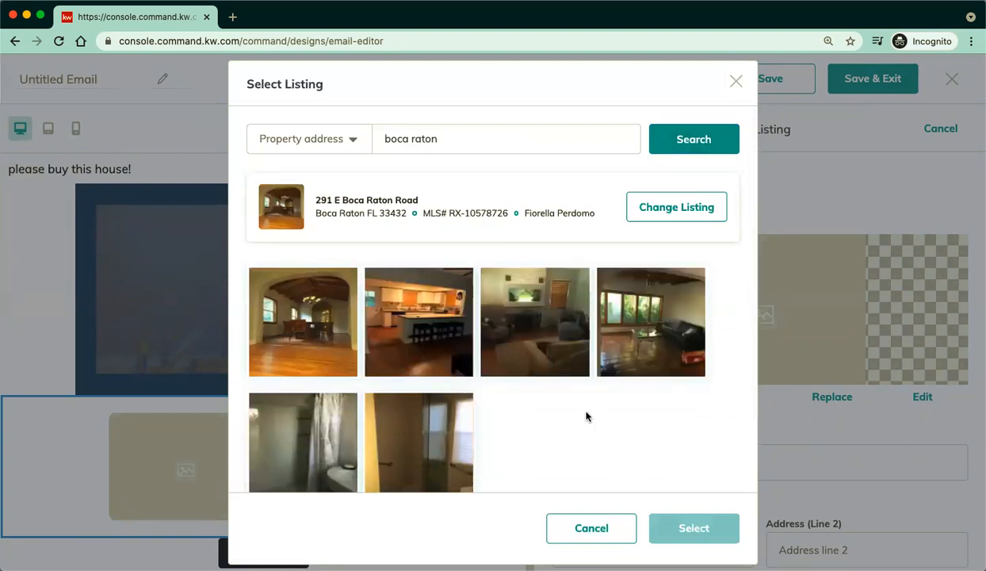
Feature its first interior photo with $825000, 2 bed, 2 bath, 1500 sq. ft. in the block.
{"action": "scroll", "coordinate": [544, 427], "scroll_direction": "down", "scroll_amount": 1}
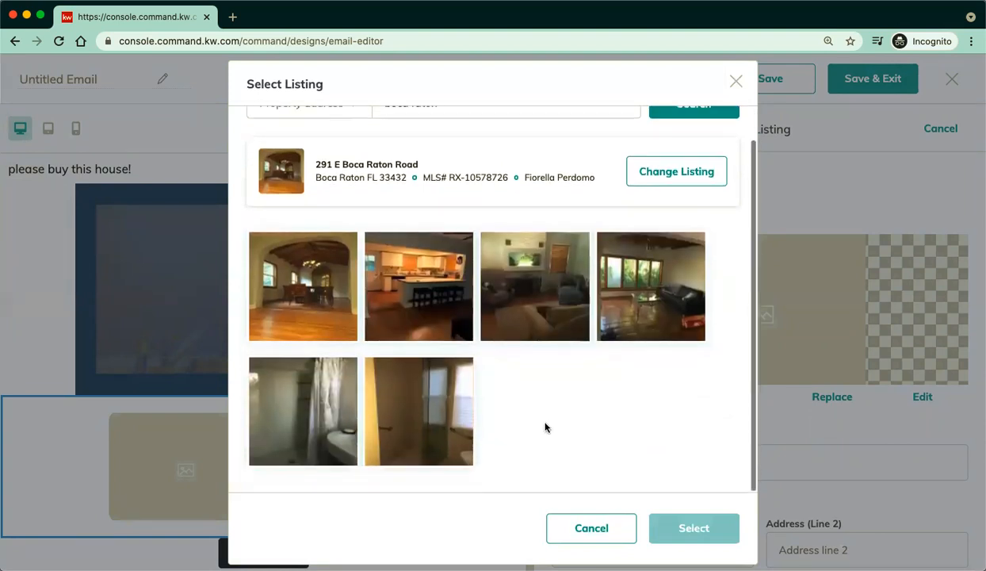
{"action": "left_click", "coordinate": [312, 286]}
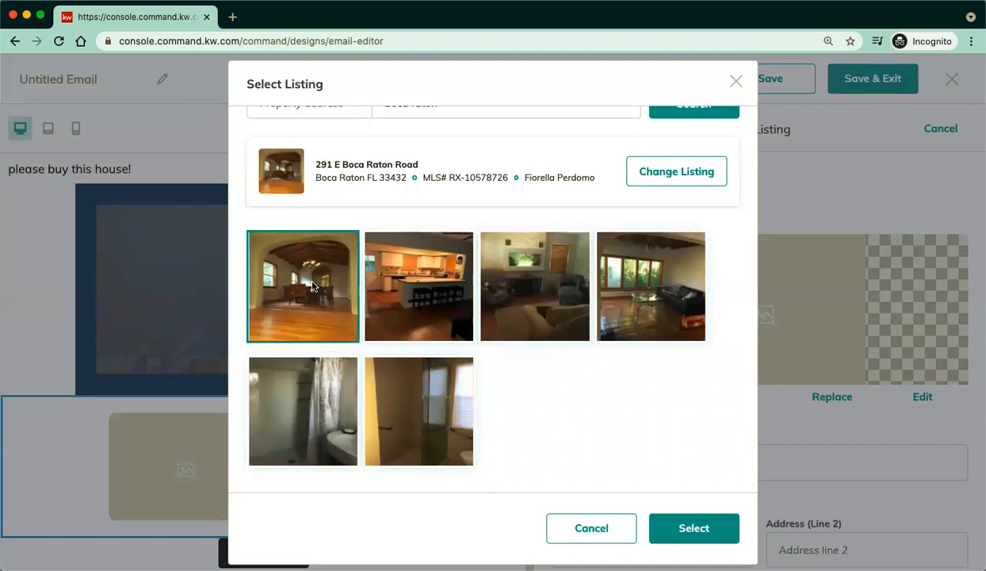
{"action": "left_click", "coordinate": [695, 528]}
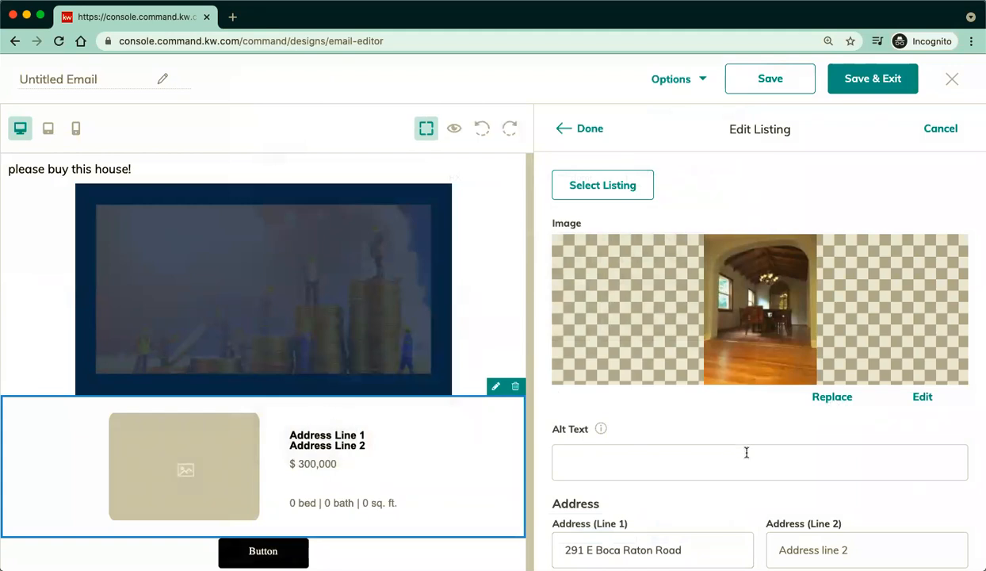
{"action": "scroll", "coordinate": [745, 424], "scroll_direction": "down", "scroll_amount": 2}
{"action": "scroll", "coordinate": [753, 424], "scroll_direction": "down", "scroll_amount": 3}
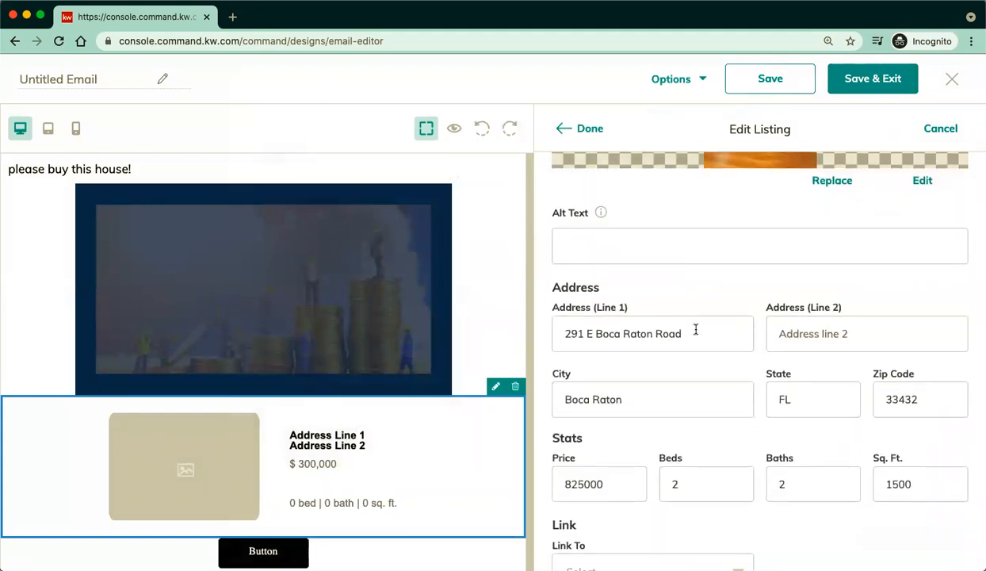
{"action": "scroll", "coordinate": [745, 370], "scroll_direction": "down", "scroll_amount": 1}
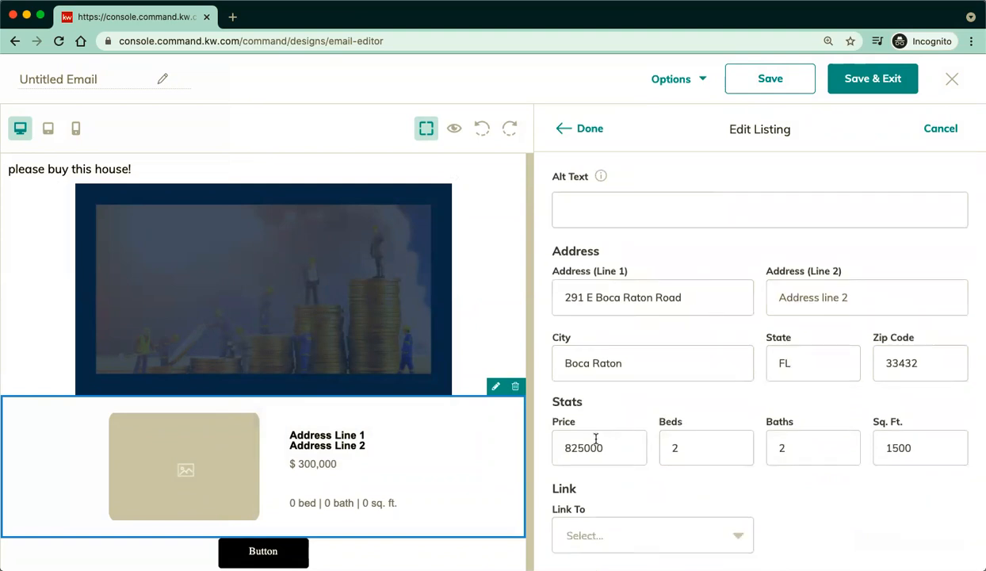
{"action": "scroll", "coordinate": [821, 440], "scroll_direction": "up", "scroll_amount": 6}
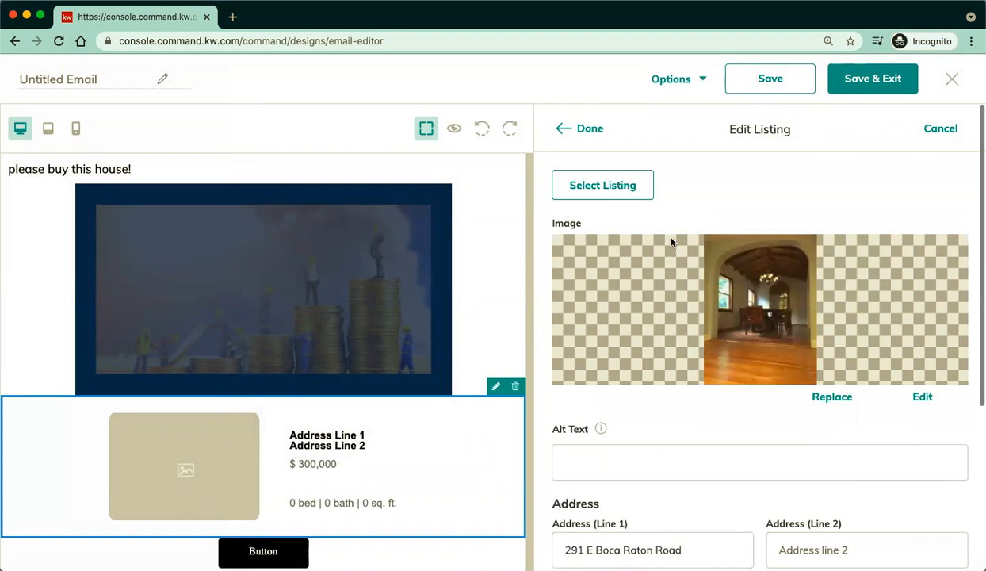
{"action": "left_click", "coordinate": [579, 130]}
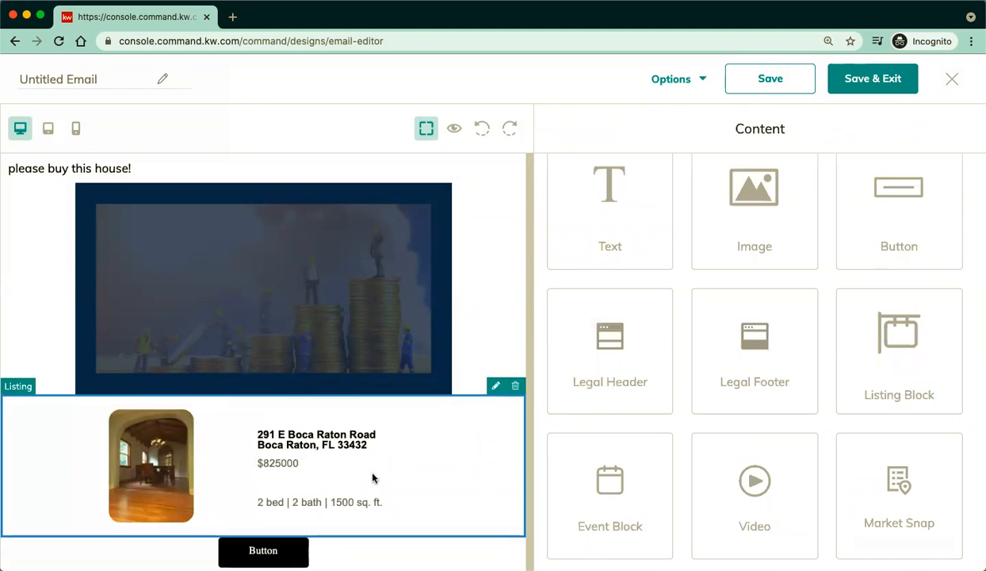
Change the email button's label to 'Click here for more'.
{"action": "left_click", "coordinate": [301, 554]}
{"action": "left_click", "coordinate": [278, 531]}
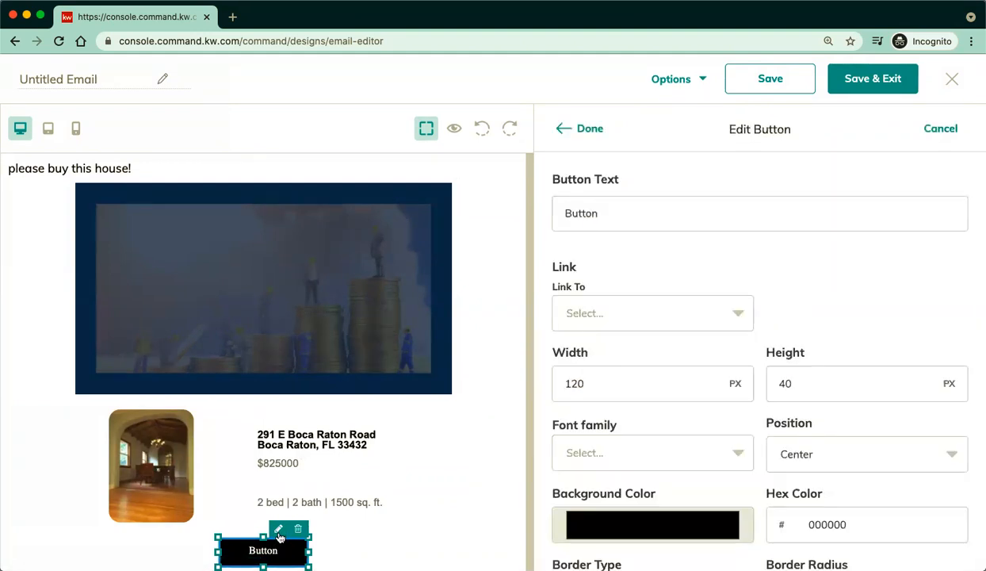
{"action": "double_click", "coordinate": [687, 219]}
{"action": "type", "text": "Cl"}
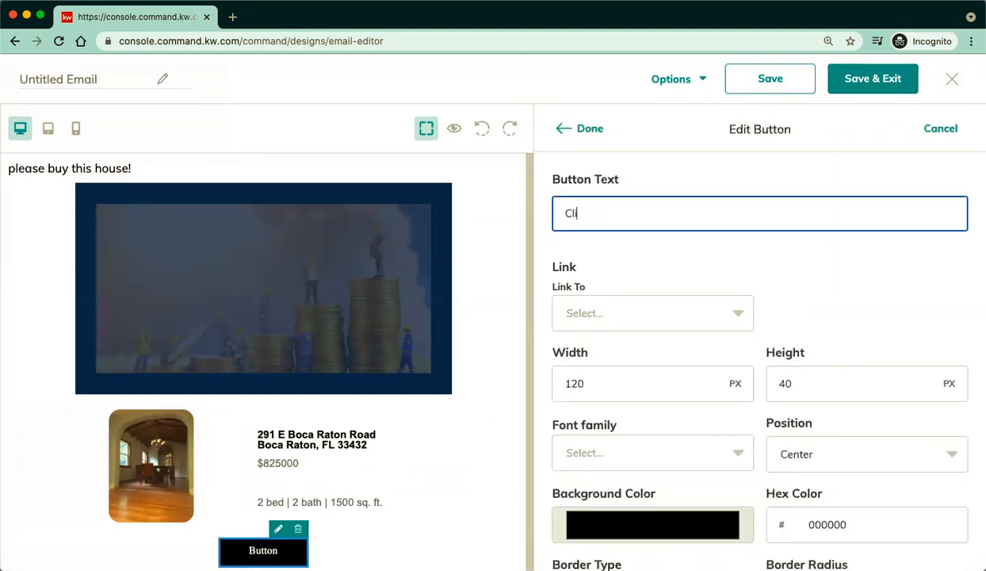
{"action": "type", "text": "ick here for more details"}
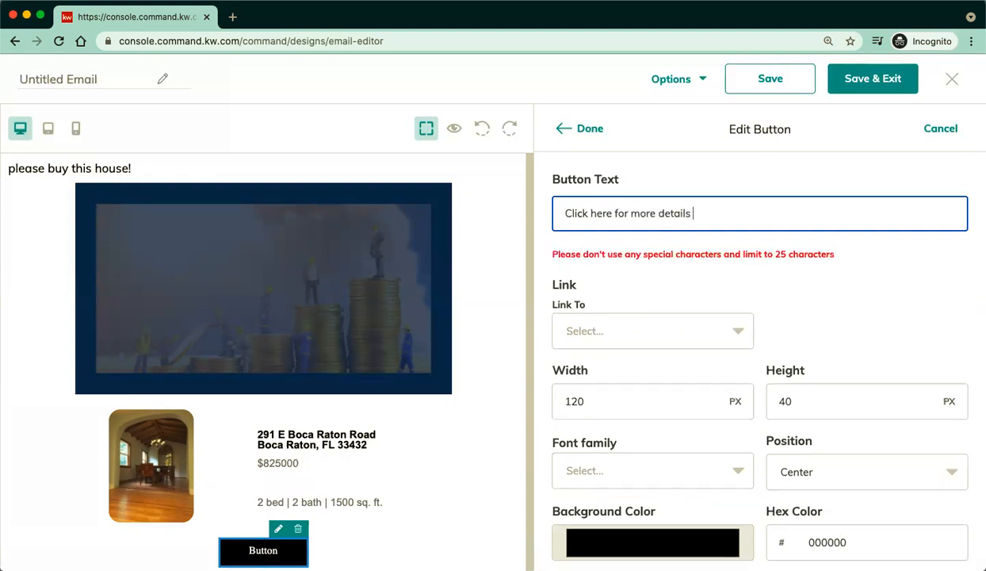
{"action": "key", "text": "BackSpace"}
{"action": "key", "text": "BackSpace"}
{"action": "key", "text": "BackSpace"}
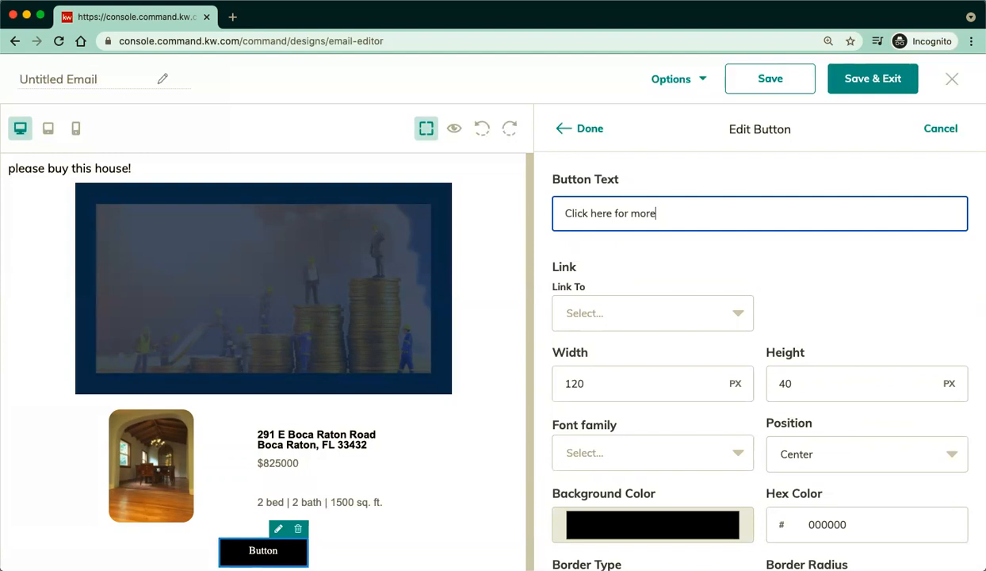
{"action": "type", "text": "!"}
{"action": "key", "text": "BackSpace"}
{"action": "type", "text": "."}
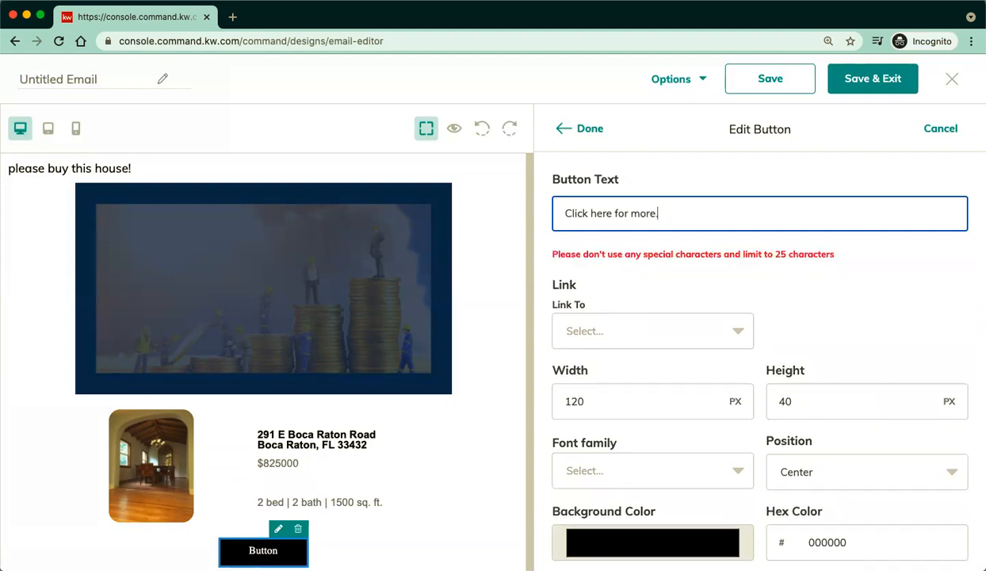
{"action": "key", "text": "BackSpace"}
{"action": "key", "text": "BackSpace"}
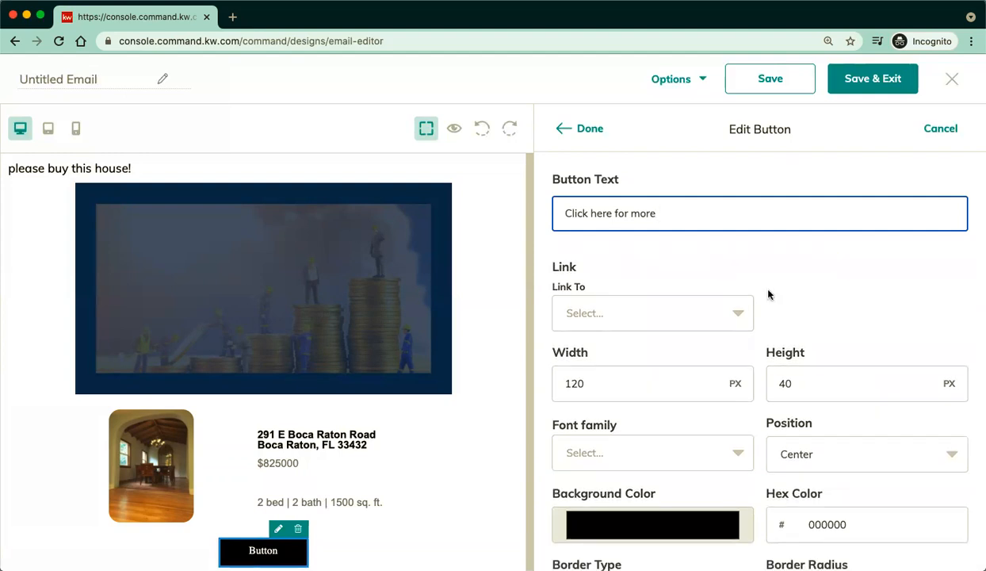
Link the button to the Class 7/25 landing page.
{"action": "left_click", "coordinate": [729, 321]}
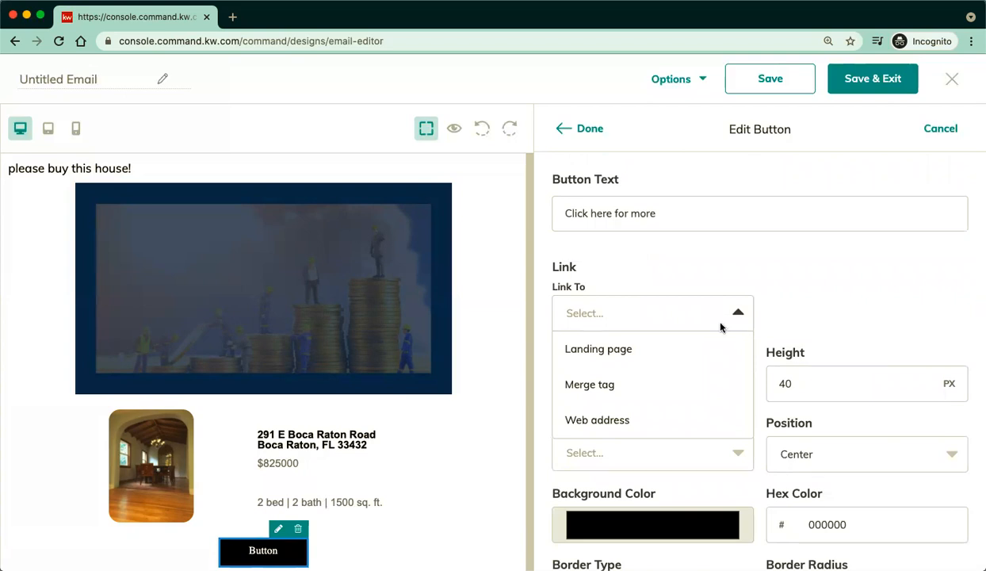
{"action": "scroll", "coordinate": [686, 356], "scroll_direction": "down", "scroll_amount": 1}
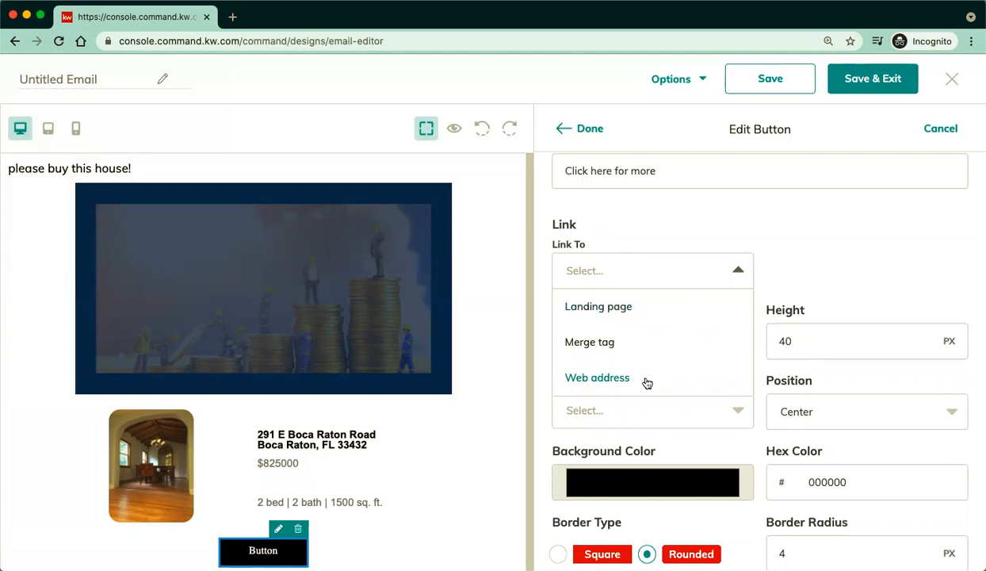
{"action": "left_click", "coordinate": [619, 306]}
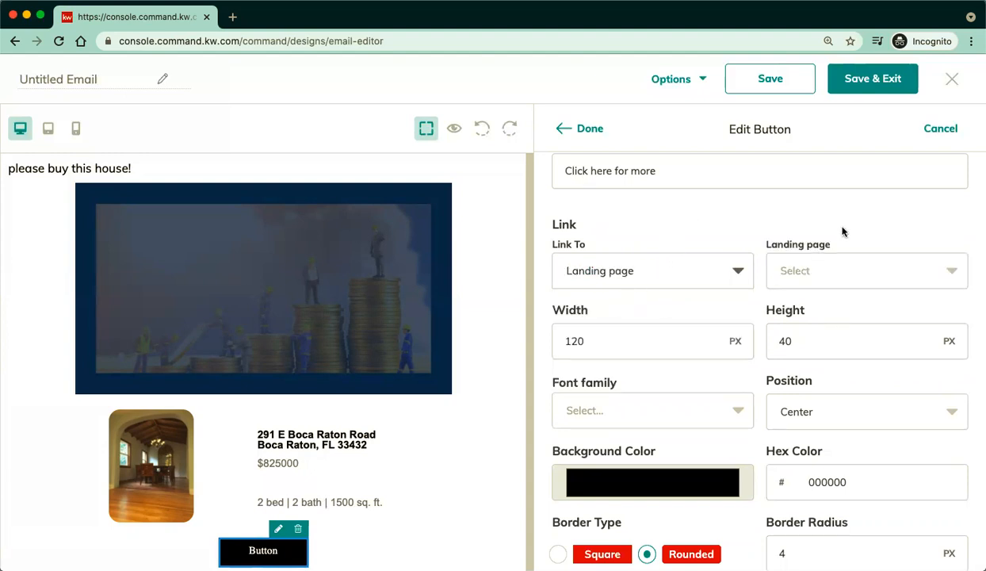
{"action": "left_click", "coordinate": [850, 278]}
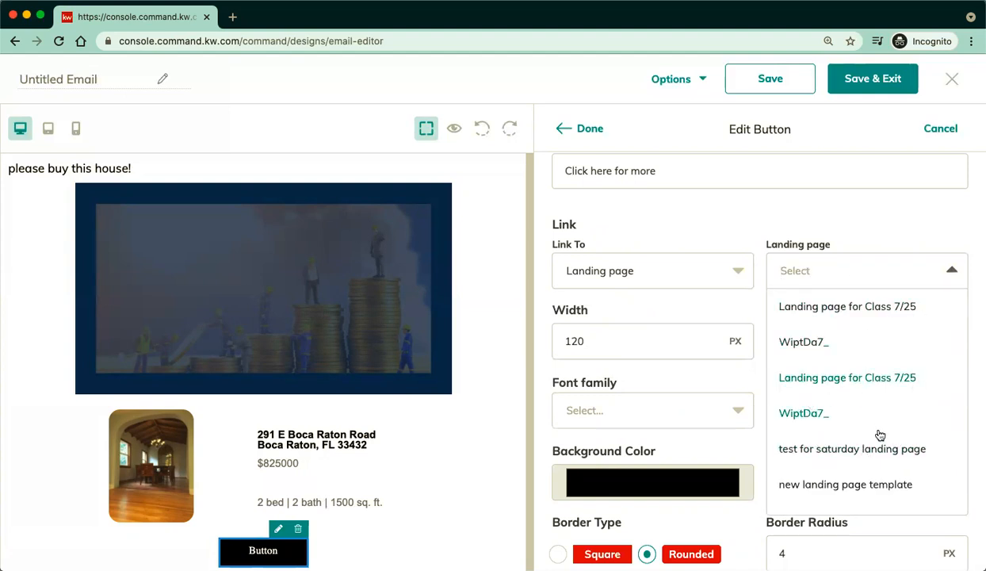
{"action": "left_click", "coordinate": [860, 308]}
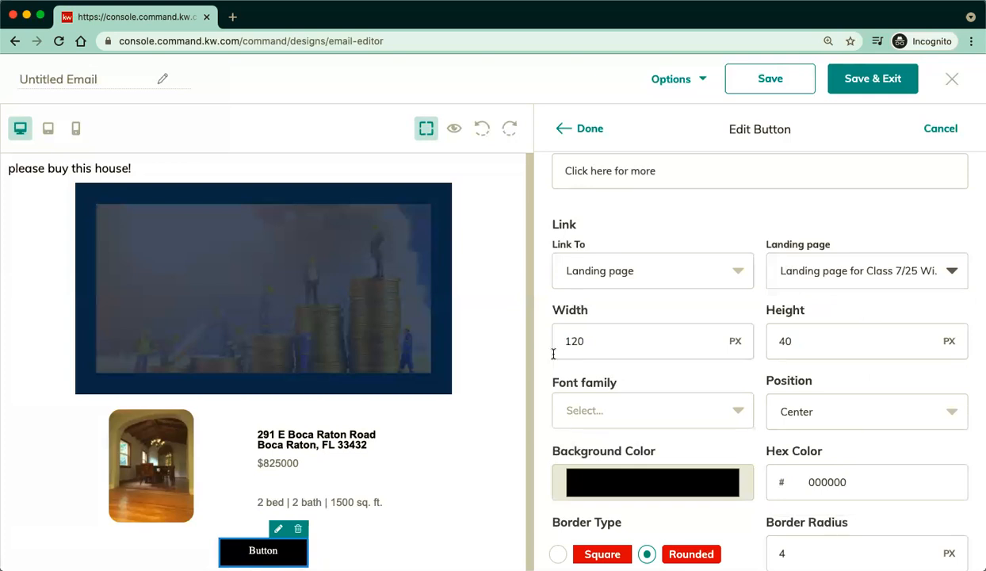
Give the button a red (de1b1b) background and finish editing it.
{"action": "left_click", "coordinate": [607, 481]}
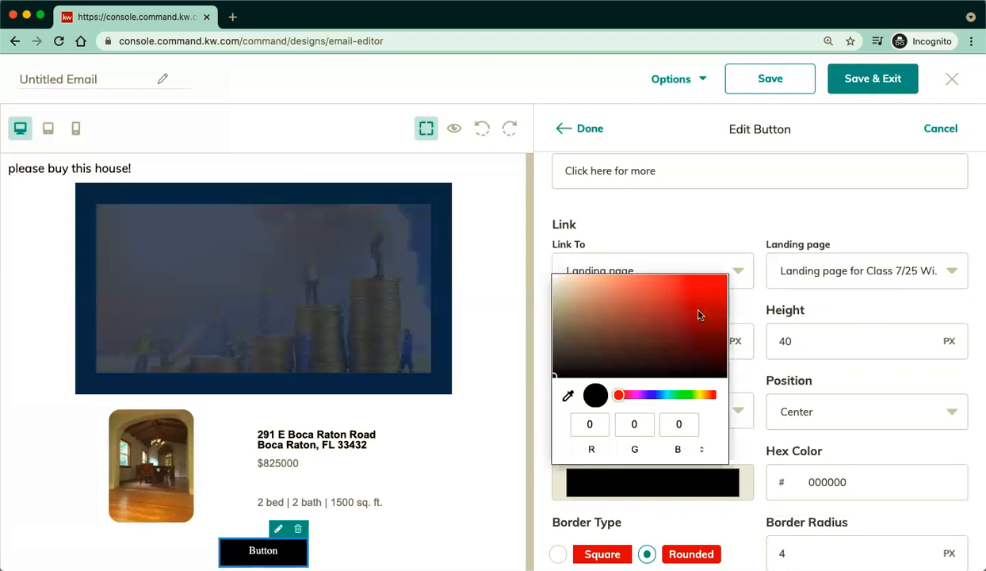
{"action": "left_click", "coordinate": [703, 289]}
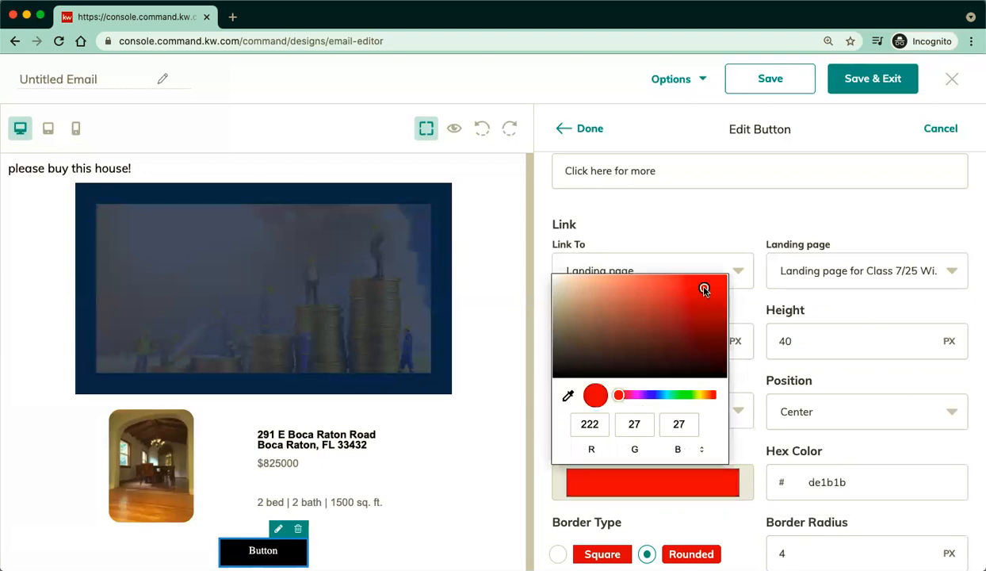
{"action": "left_click", "coordinate": [727, 452]}
{"action": "scroll", "coordinate": [707, 413], "scroll_direction": "down", "scroll_amount": 1}
{"action": "scroll", "coordinate": [708, 398], "scroll_direction": "up", "scroll_amount": 3}
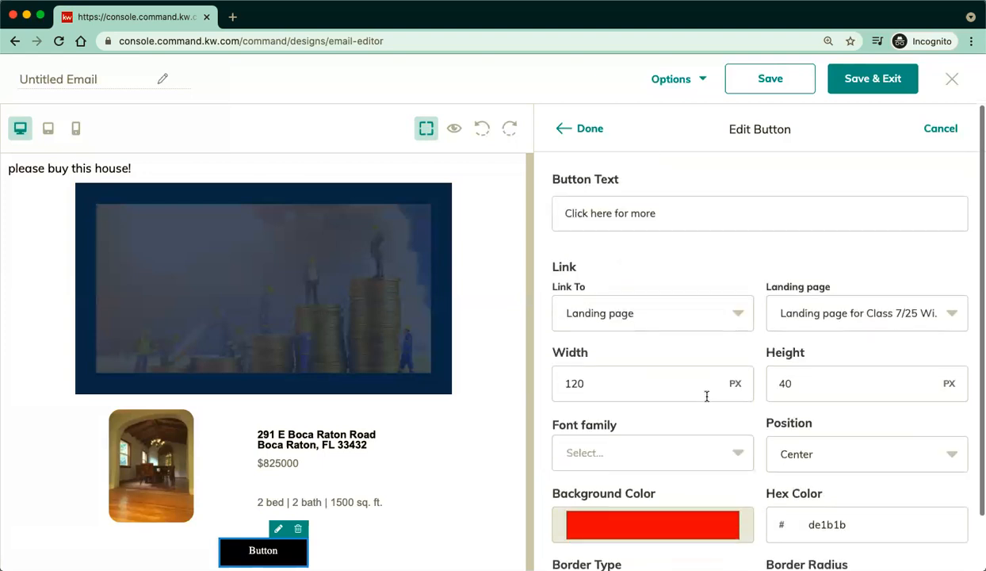
{"action": "left_click", "coordinate": [576, 130]}
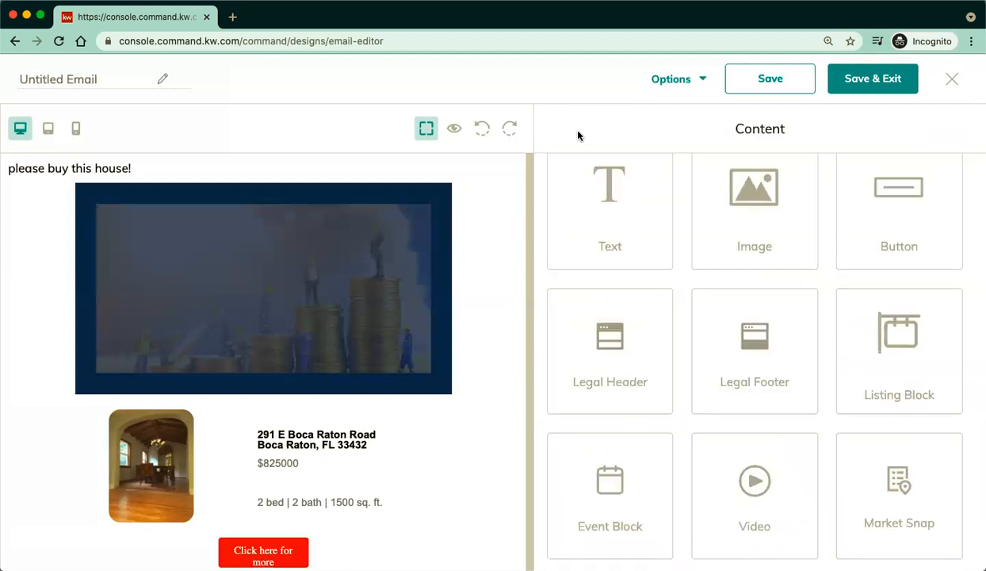
{"action": "left_click", "coordinate": [455, 129]}
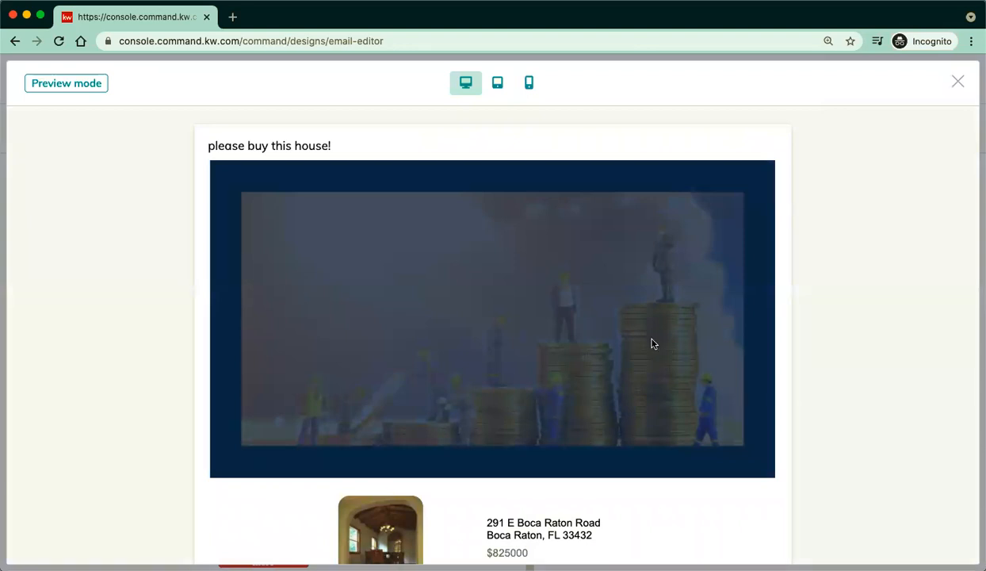
{"action": "scroll", "coordinate": [566, 415], "scroll_direction": "down", "scroll_amount": 3}
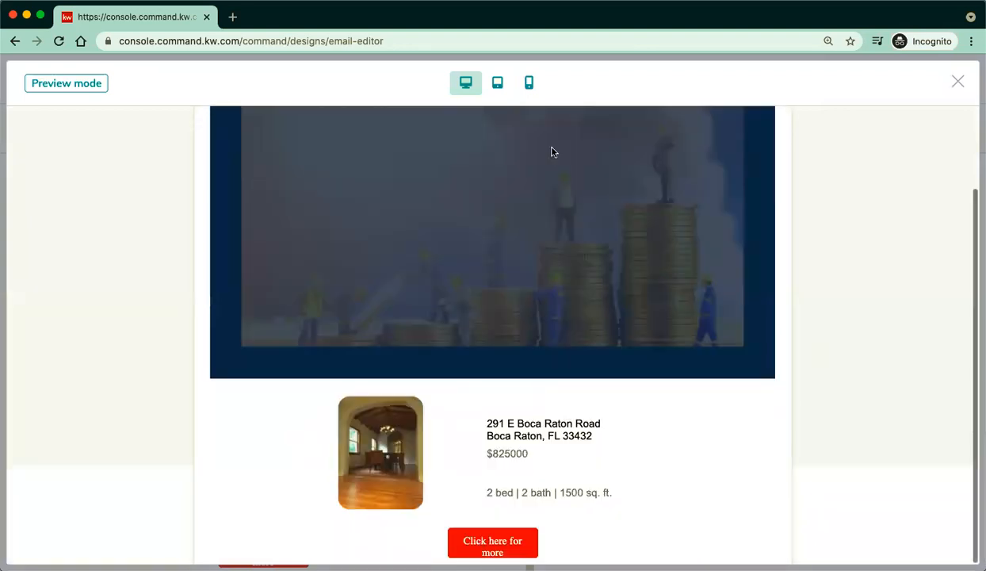
{"action": "left_click", "coordinate": [498, 88]}
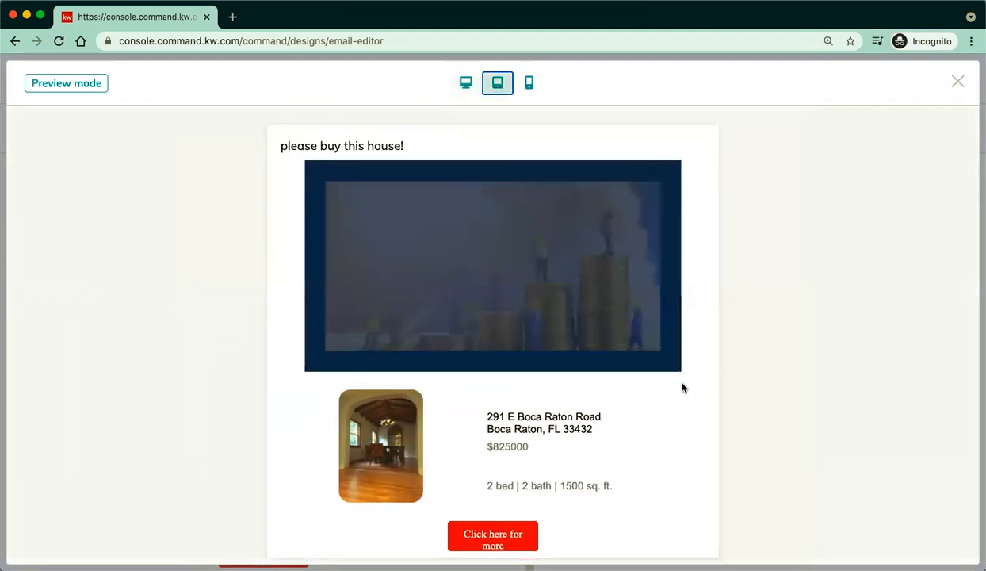
{"action": "left_click", "coordinate": [535, 81]}
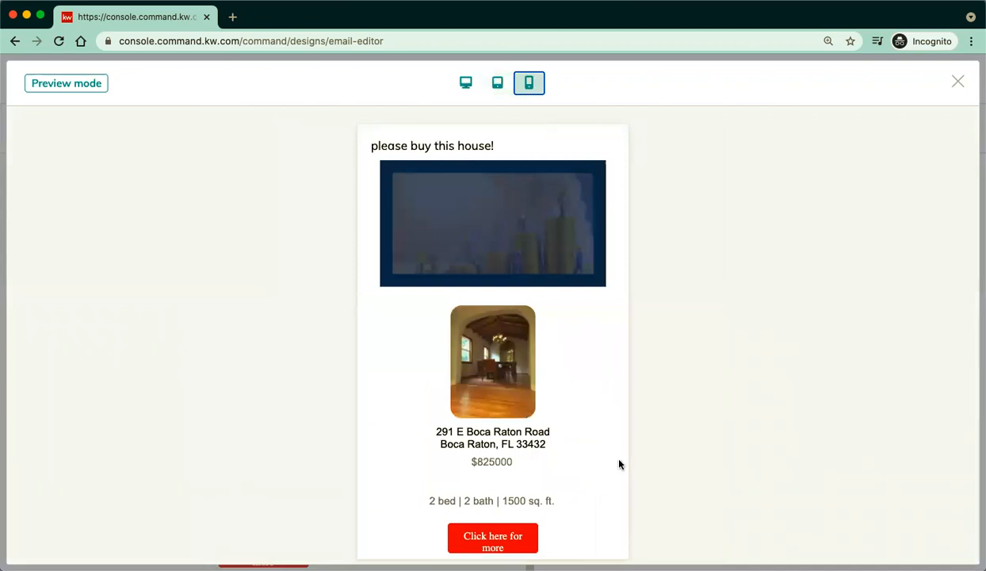
{"action": "left_click", "coordinate": [957, 81]}
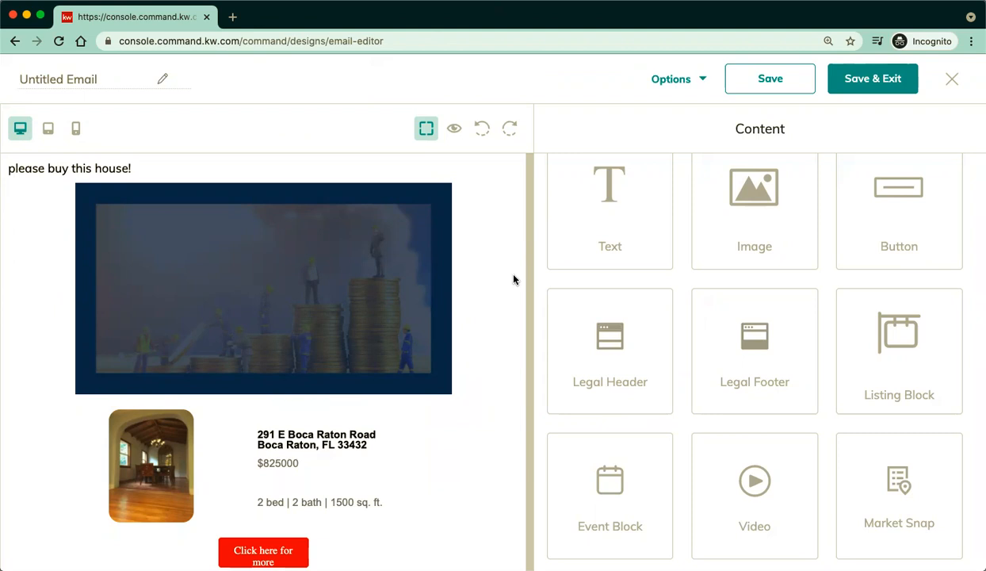
Rename the Untitled Email to 'ry test for class 5/11/21' and save it.
{"action": "left_click", "coordinate": [875, 84]}
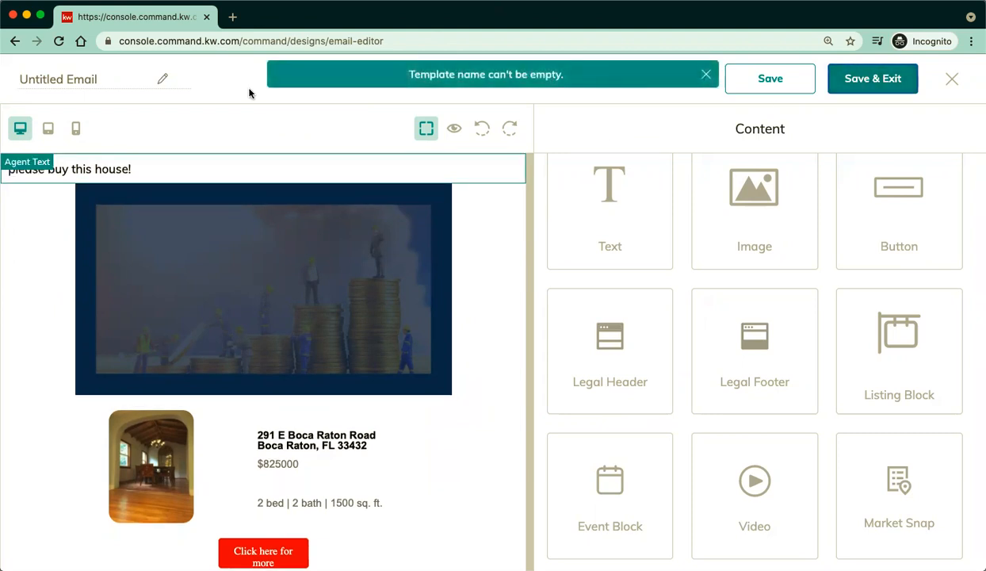
{"action": "left_click", "coordinate": [102, 83]}
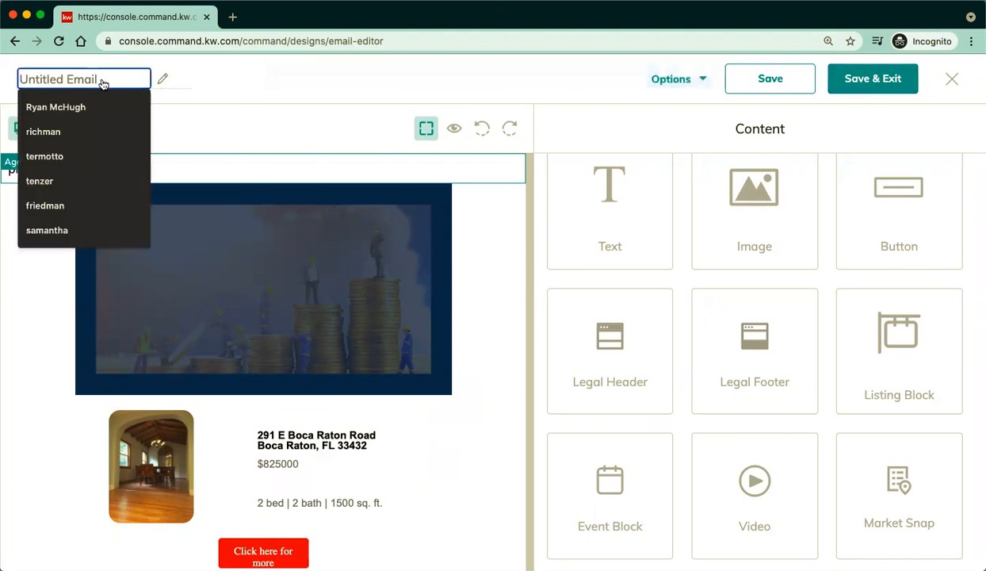
{"action": "type", "text": "ry te"}
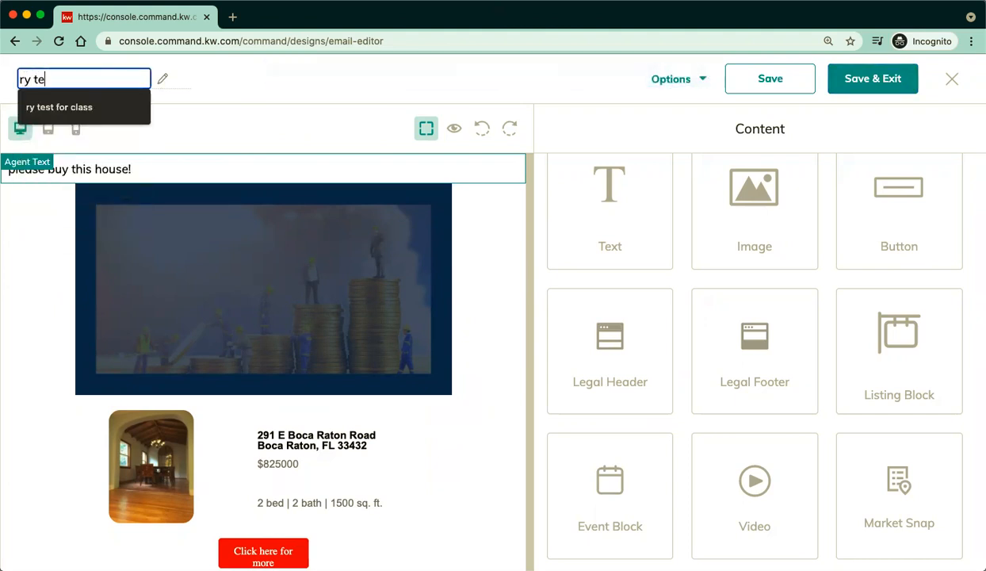
{"action": "type", "text": "st for class "}
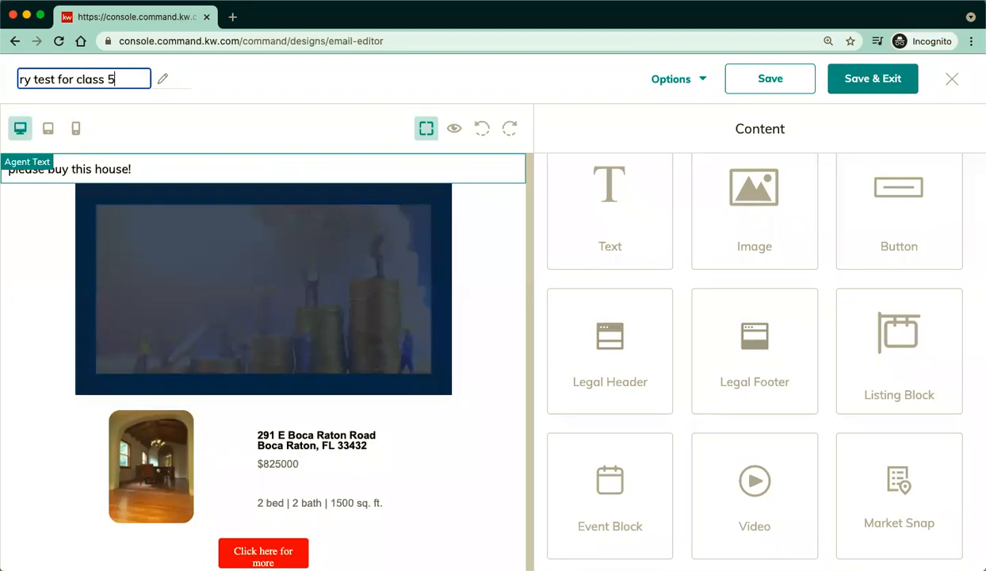
{"action": "type", "text": "5/11/21"}
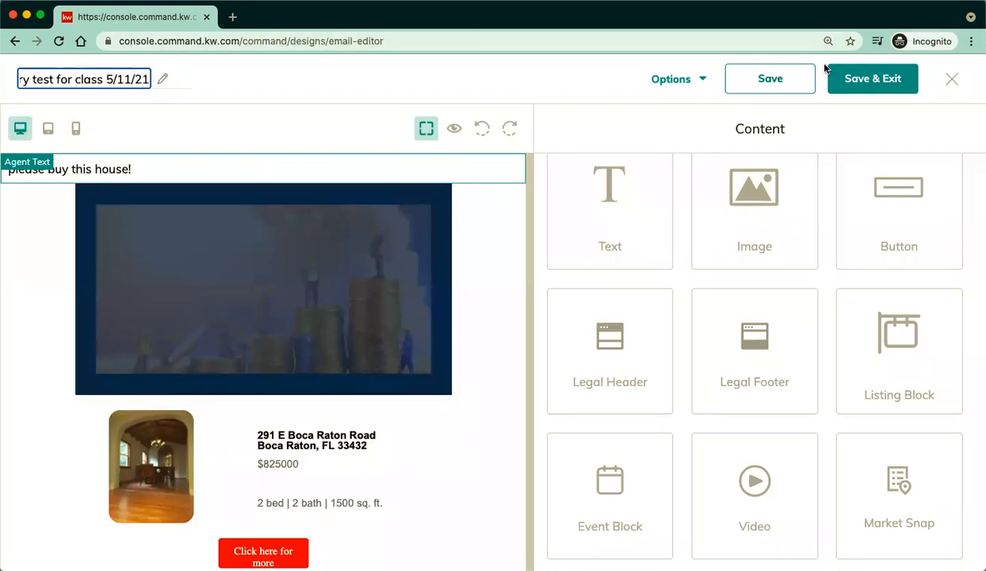
{"action": "left_click", "coordinate": [850, 81]}
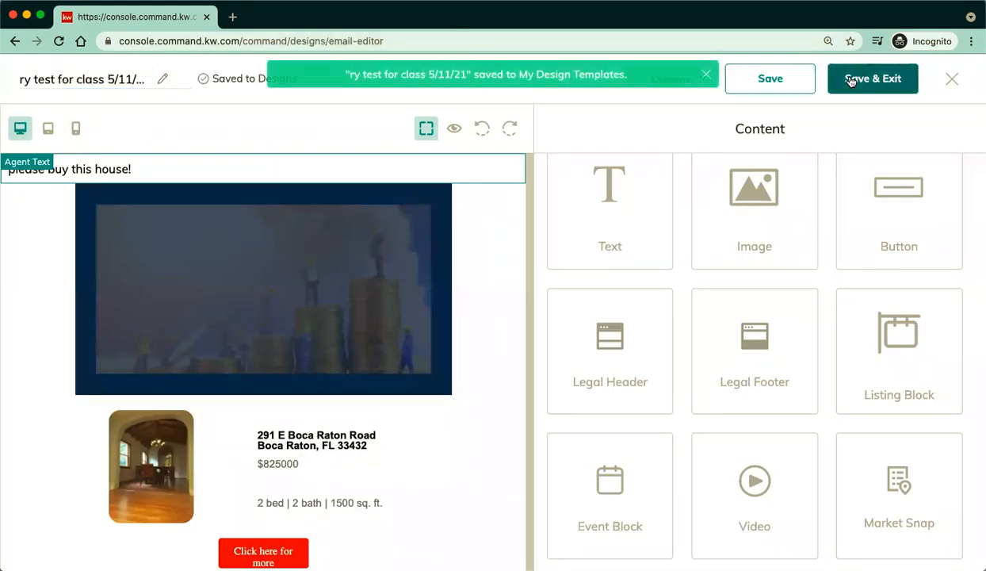
Exit the 'ry test for class 5/11/21' editor, keeping the changes.
{"action": "left_click", "coordinate": [951, 83]}
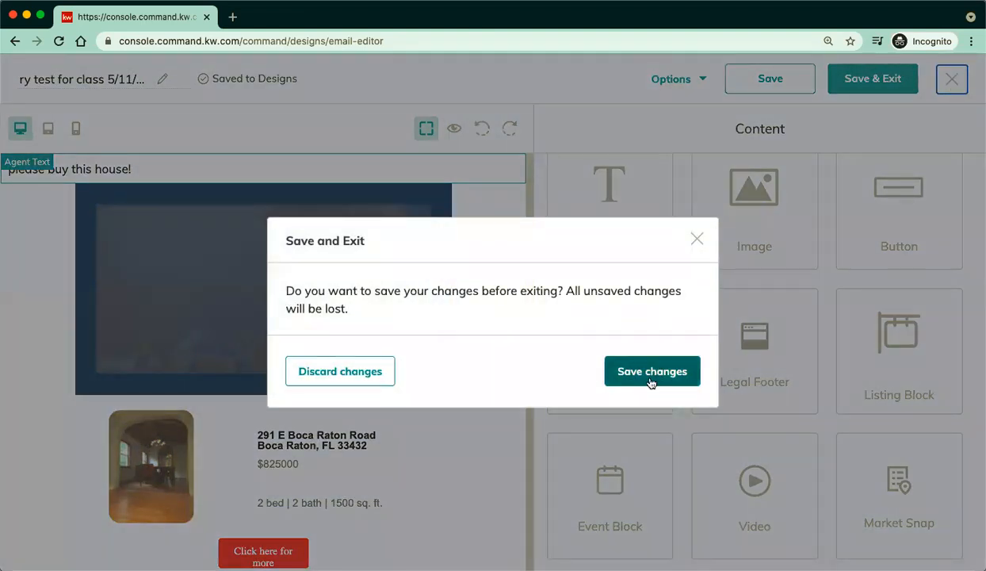
{"action": "left_click", "coordinate": [650, 373]}
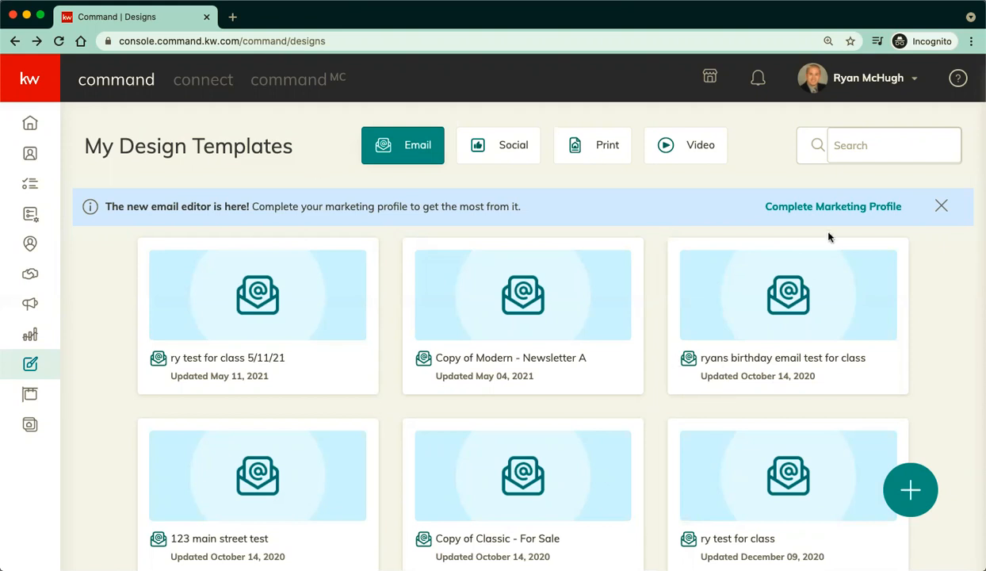
Close the new email editor banner and start a new Email design.
{"action": "left_click", "coordinate": [910, 490]}
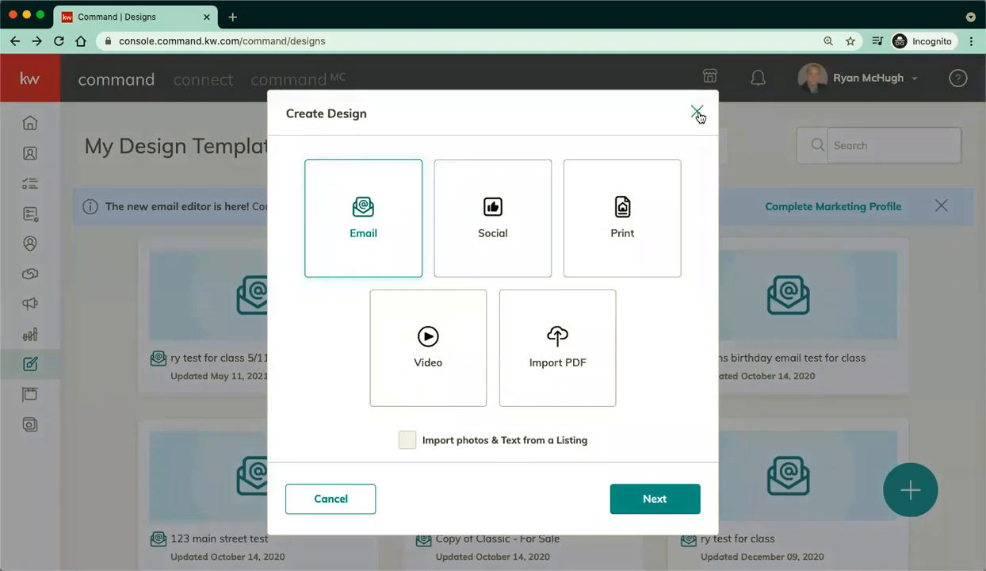
{"action": "left_click", "coordinate": [698, 114]}
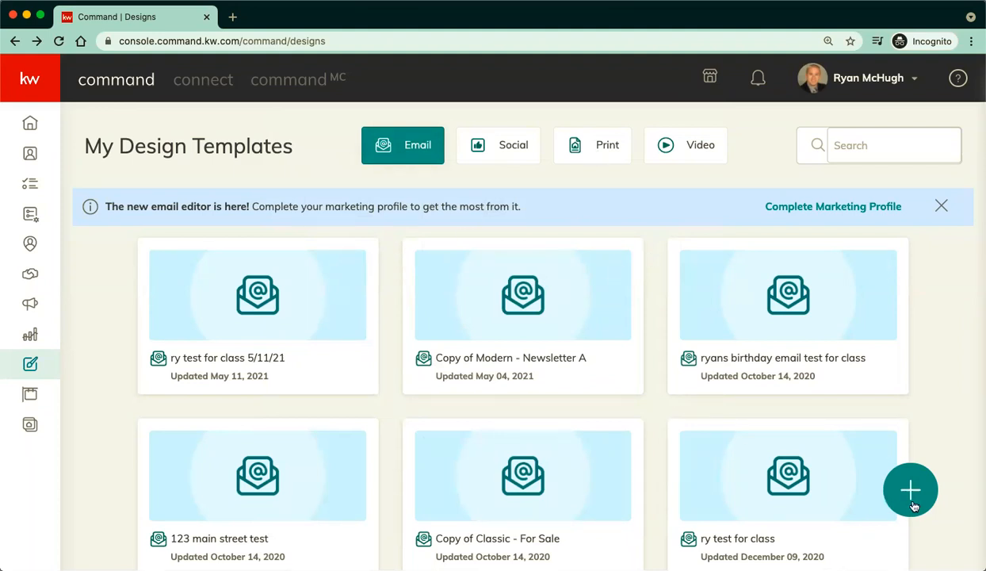
{"action": "left_click", "coordinate": [939, 205]}
{"action": "left_click", "coordinate": [891, 485]}
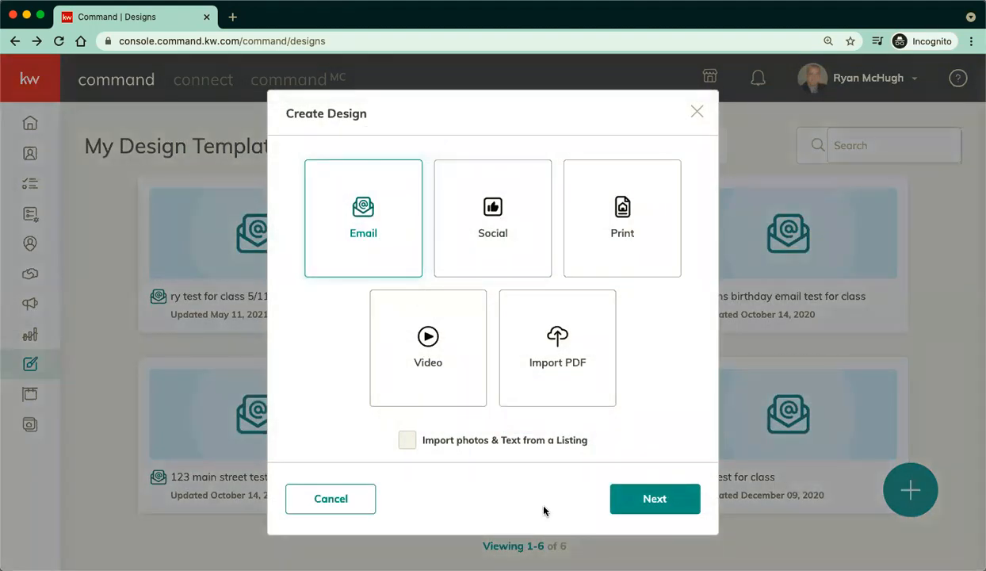
{"action": "left_click", "coordinate": [642, 510]}
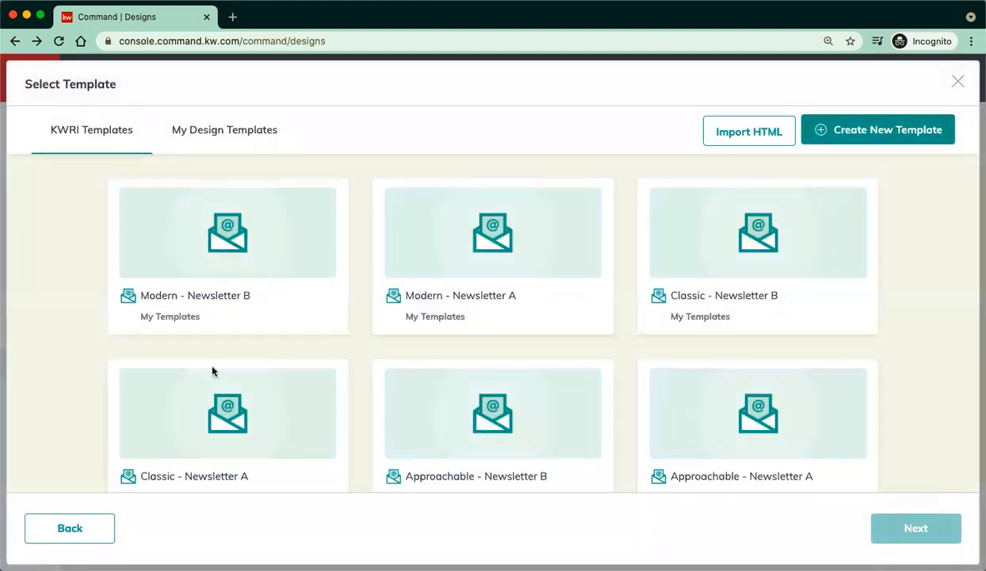
Browse the My Templates list, then the KWRI template collection.
{"action": "left_click", "coordinate": [219, 134]}
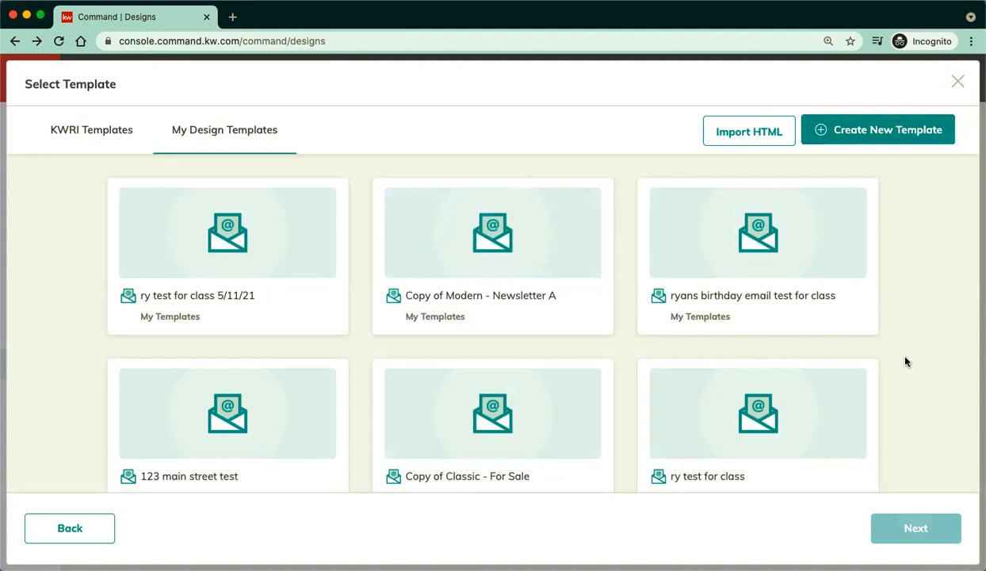
{"action": "left_click", "coordinate": [76, 133]}
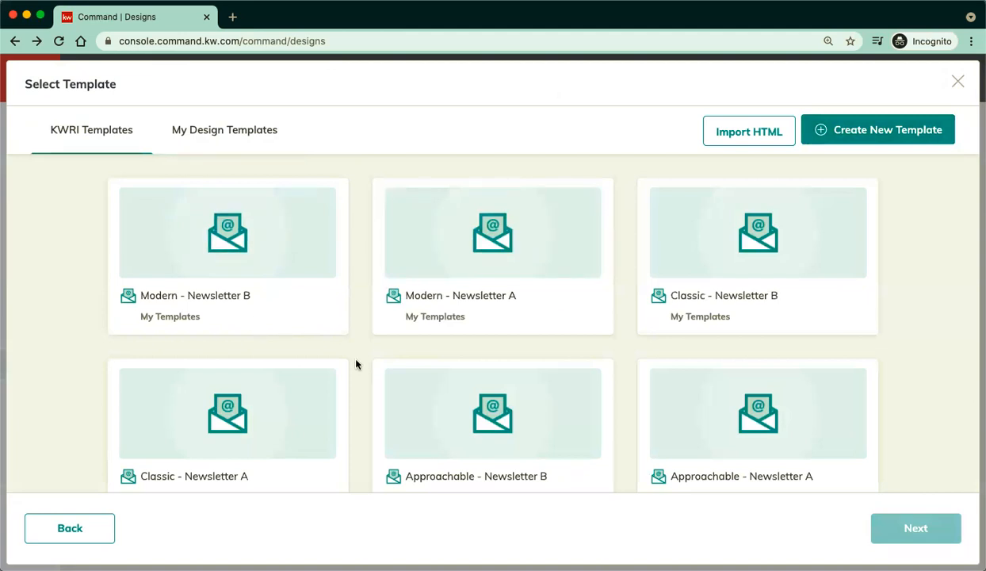
{"action": "scroll", "coordinate": [356, 364], "scroll_direction": "down", "scroll_amount": 5}
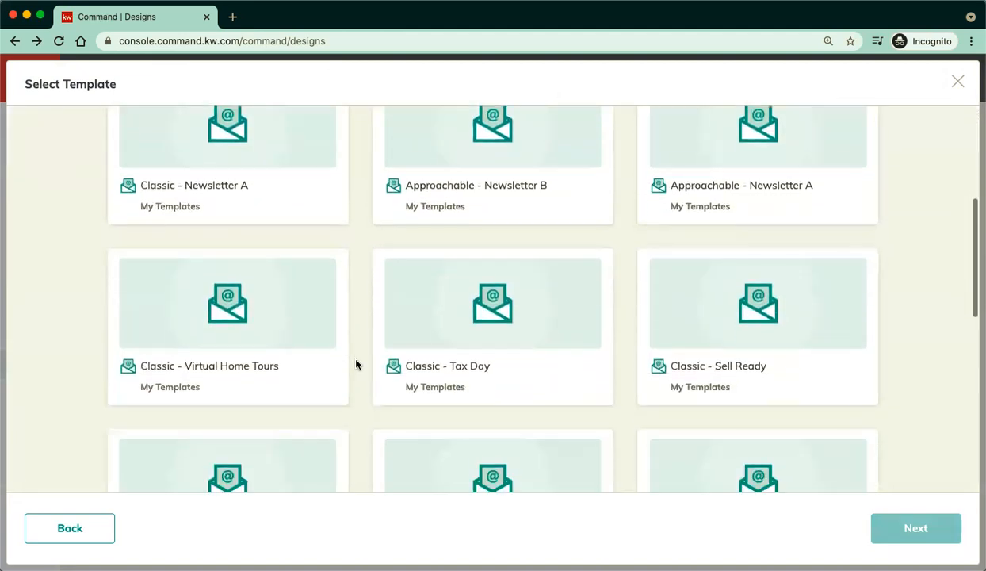
{"action": "scroll", "coordinate": [356, 364], "scroll_direction": "down", "scroll_amount": 2}
{"action": "scroll", "coordinate": [356, 364], "scroll_direction": "down", "scroll_amount": 2}
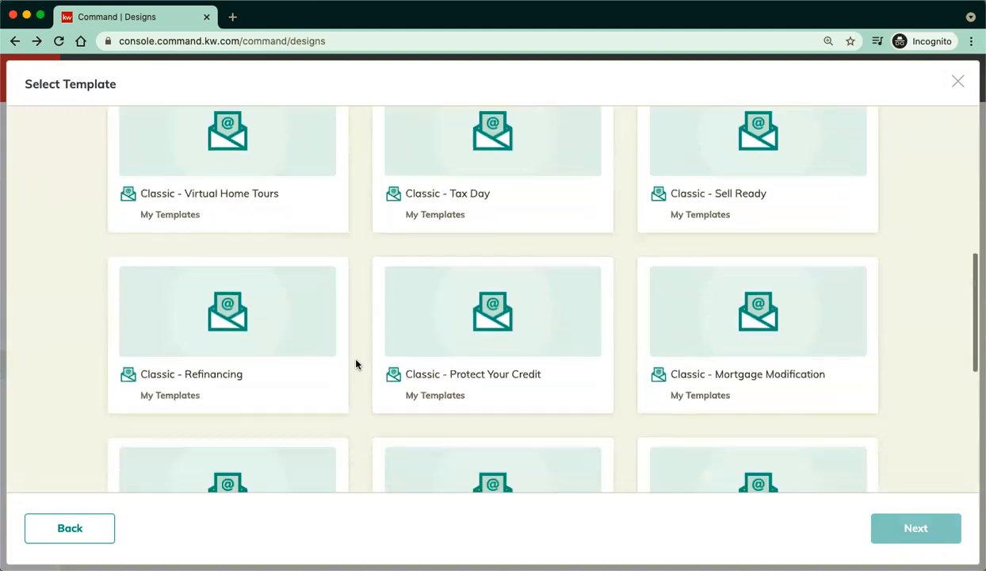
{"action": "scroll", "coordinate": [355, 363], "scroll_direction": "down", "scroll_amount": 2}
{"action": "scroll", "coordinate": [356, 364], "scroll_direction": "down", "scroll_amount": 4}
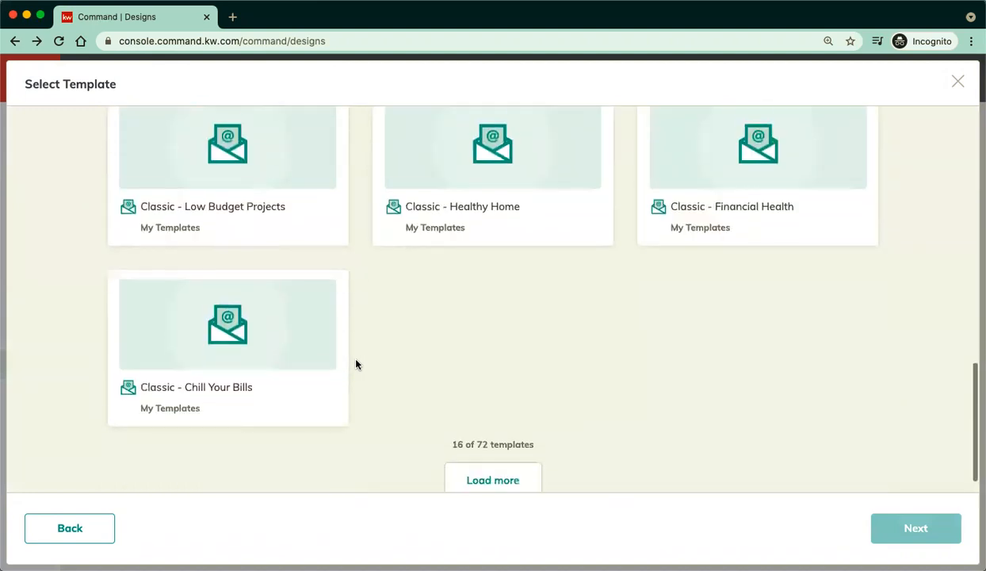
{"action": "scroll", "coordinate": [356, 364], "scroll_direction": "up", "scroll_amount": 2}
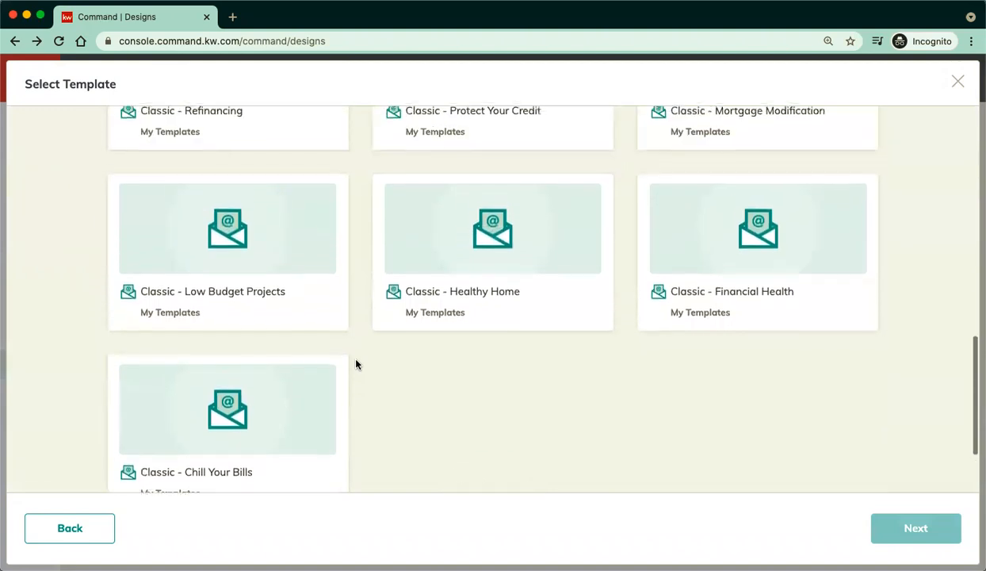
{"action": "scroll", "coordinate": [356, 364], "scroll_direction": "up", "scroll_amount": 2}
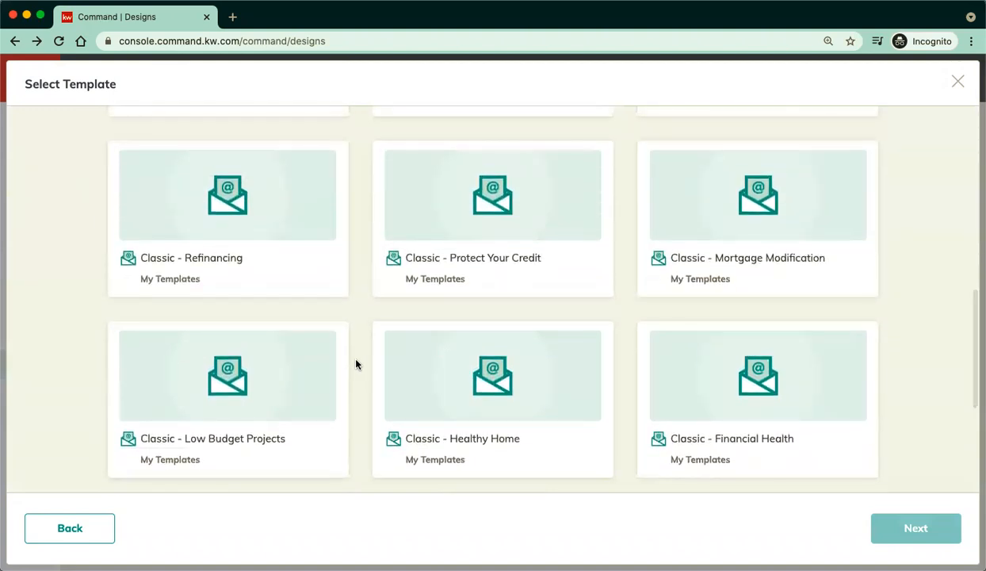
{"action": "scroll", "coordinate": [355, 364], "scroll_direction": "up", "scroll_amount": 6}
{"action": "scroll", "coordinate": [356, 364], "scroll_direction": "down", "scroll_amount": 8}
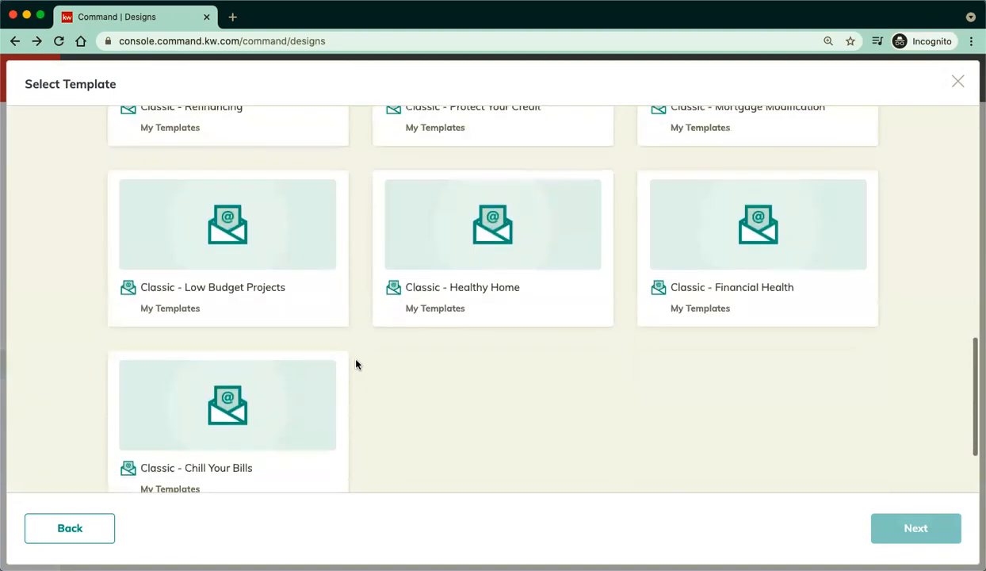
{"action": "scroll", "coordinate": [356, 363], "scroll_direction": "down", "scroll_amount": 3}
Load three more batches of templates and choose Approachable - Just Listed.
{"action": "left_click", "coordinate": [488, 456]}
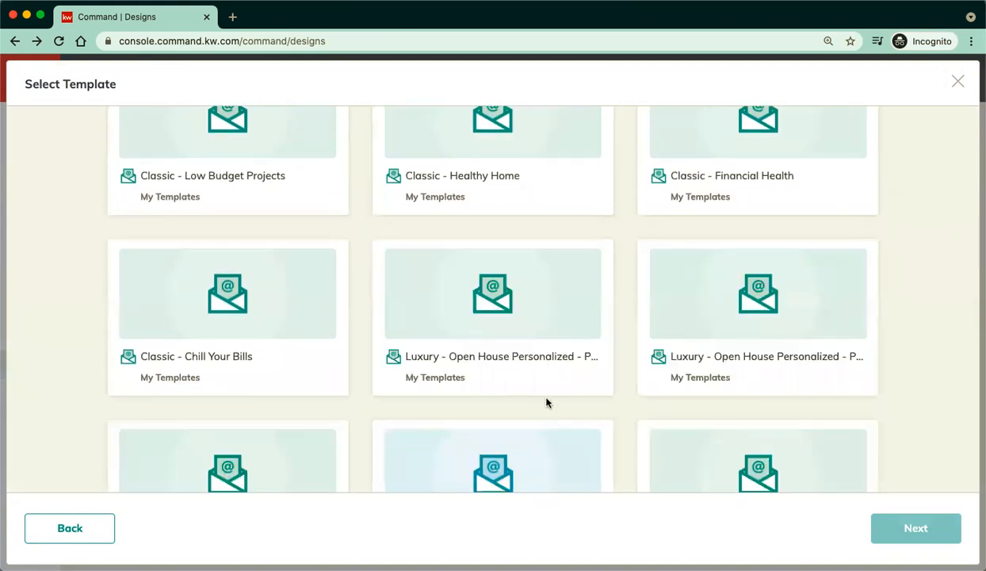
{"action": "scroll", "coordinate": [610, 428], "scroll_direction": "down", "scroll_amount": 6}
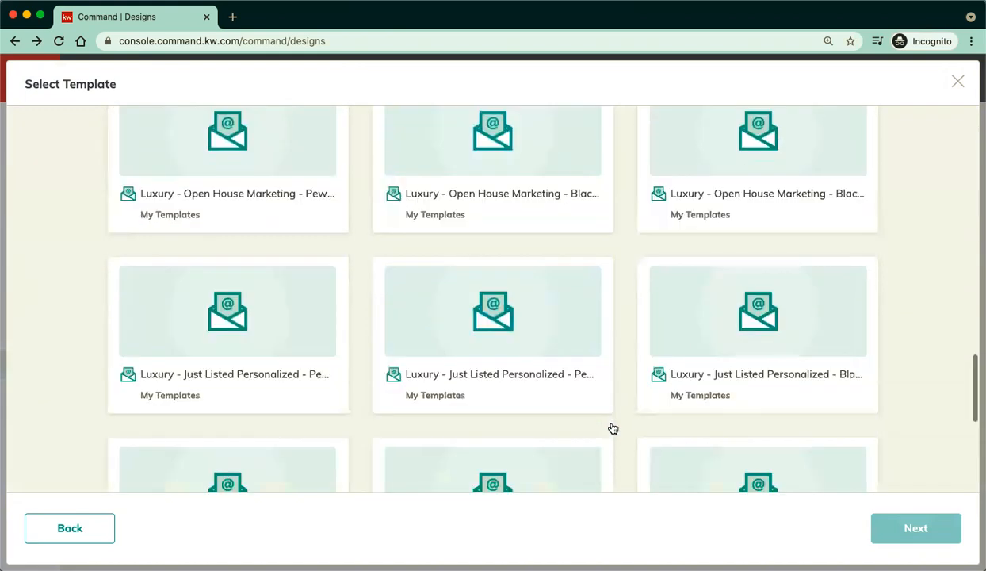
{"action": "scroll", "coordinate": [612, 428], "scroll_direction": "down", "scroll_amount": 5}
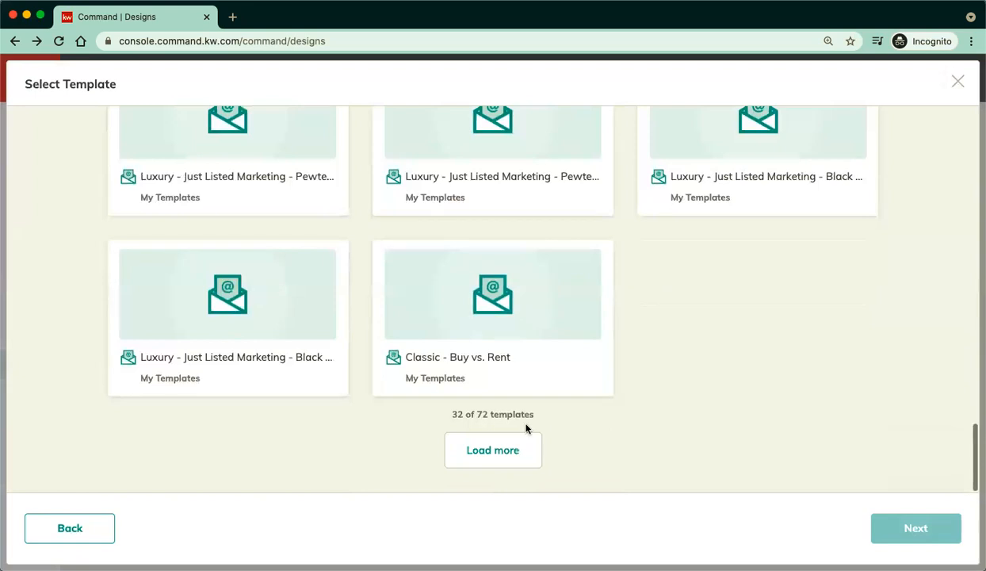
{"action": "left_click", "coordinate": [493, 452]}
{"action": "scroll", "coordinate": [627, 423], "scroll_direction": "down", "scroll_amount": 5}
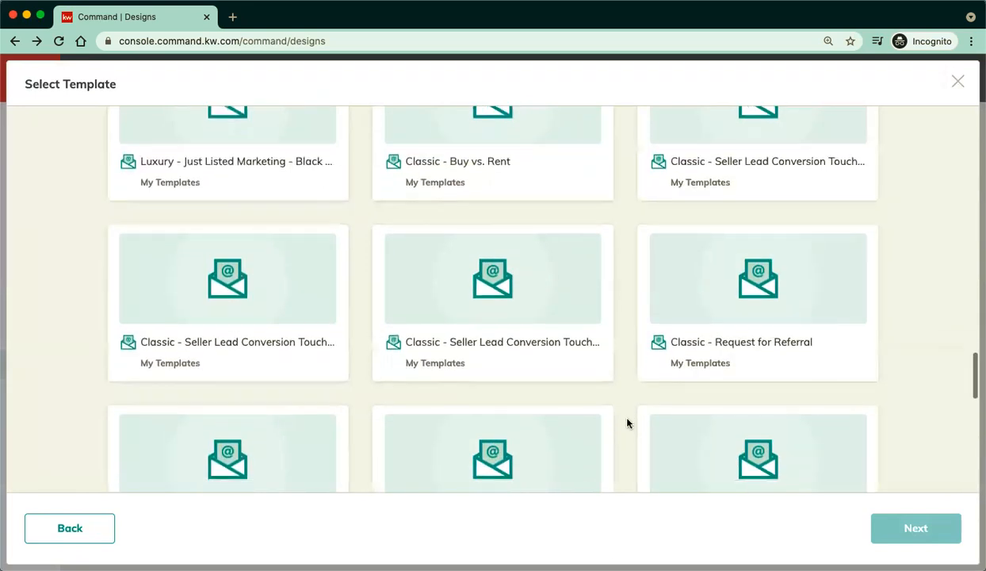
{"action": "scroll", "coordinate": [627, 422], "scroll_direction": "down", "scroll_amount": 8}
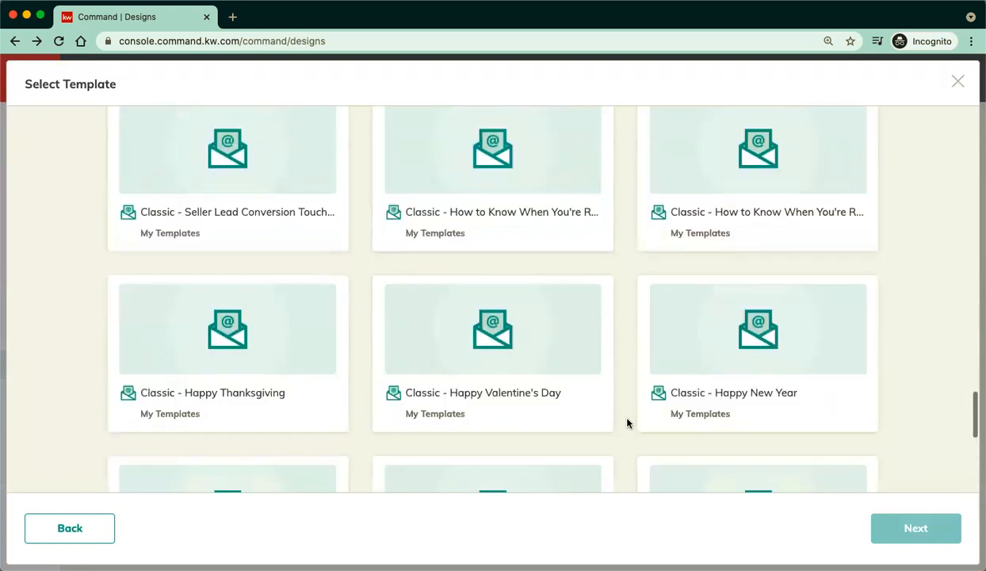
{"action": "scroll", "coordinate": [627, 422], "scroll_direction": "down", "scroll_amount": 3}
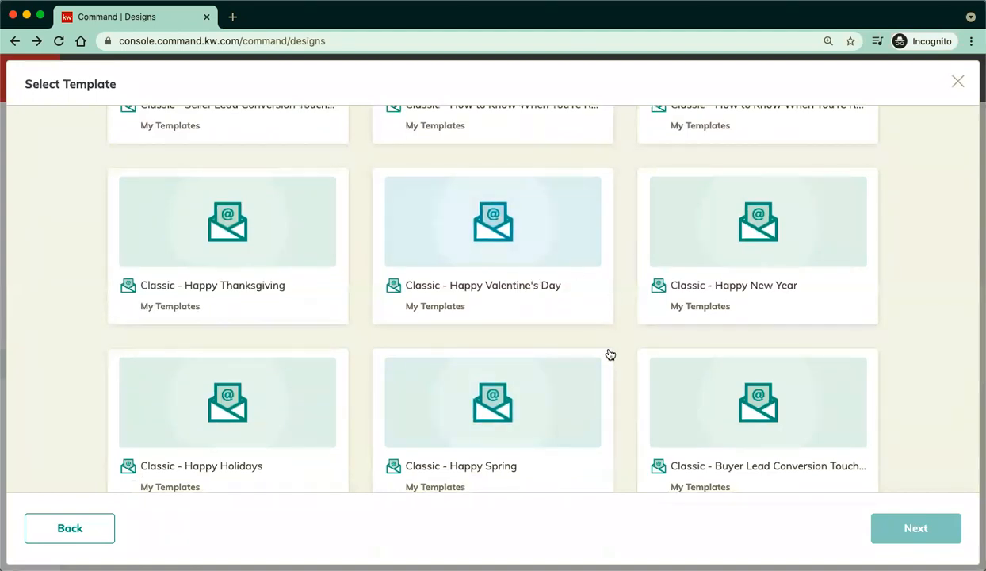
{"action": "scroll", "coordinate": [611, 355], "scroll_direction": "down", "scroll_amount": 7}
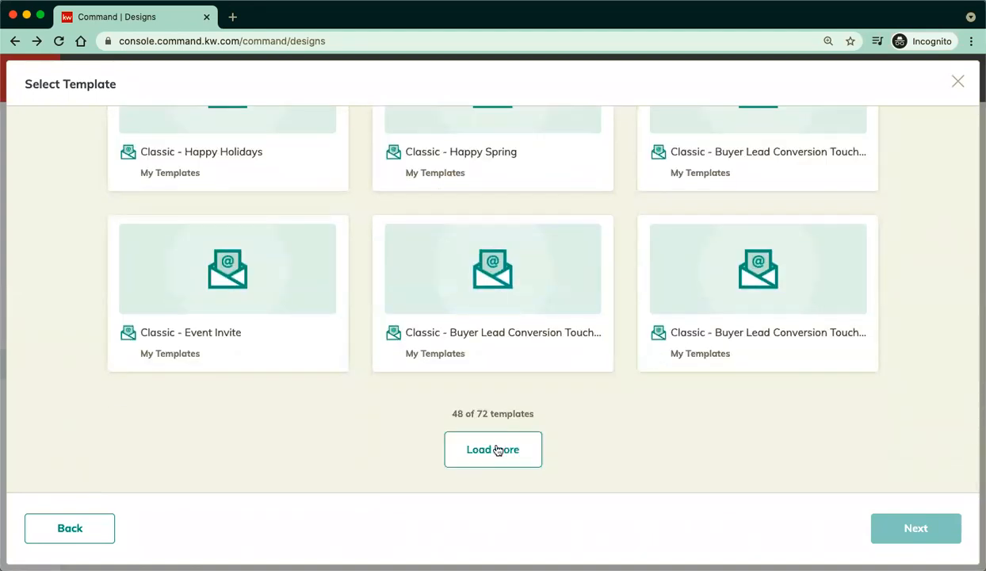
{"action": "left_click", "coordinate": [497, 451]}
{"action": "scroll", "coordinate": [600, 387], "scroll_direction": "down", "scroll_amount": 5}
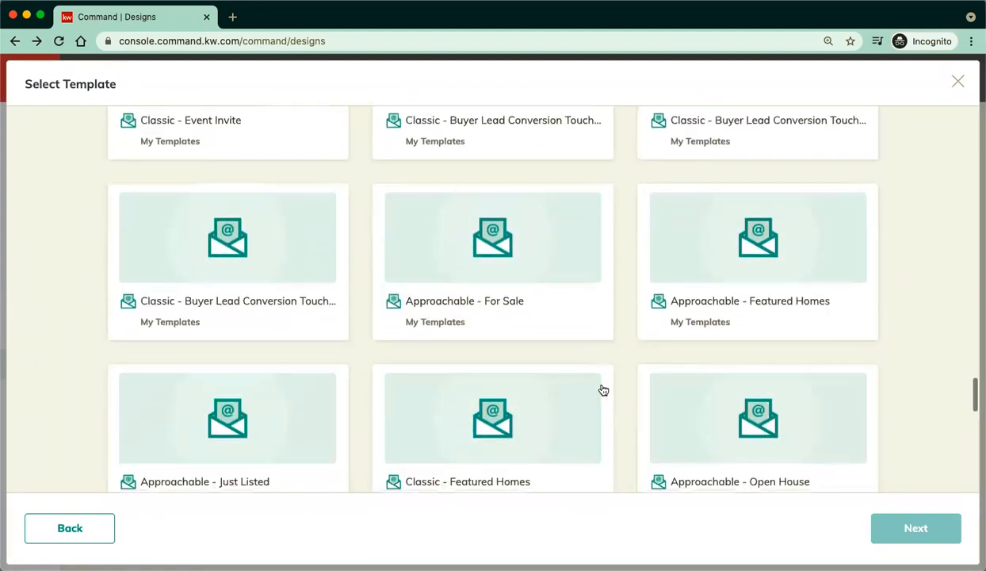
{"action": "scroll", "coordinate": [603, 390], "scroll_direction": "down", "scroll_amount": 3}
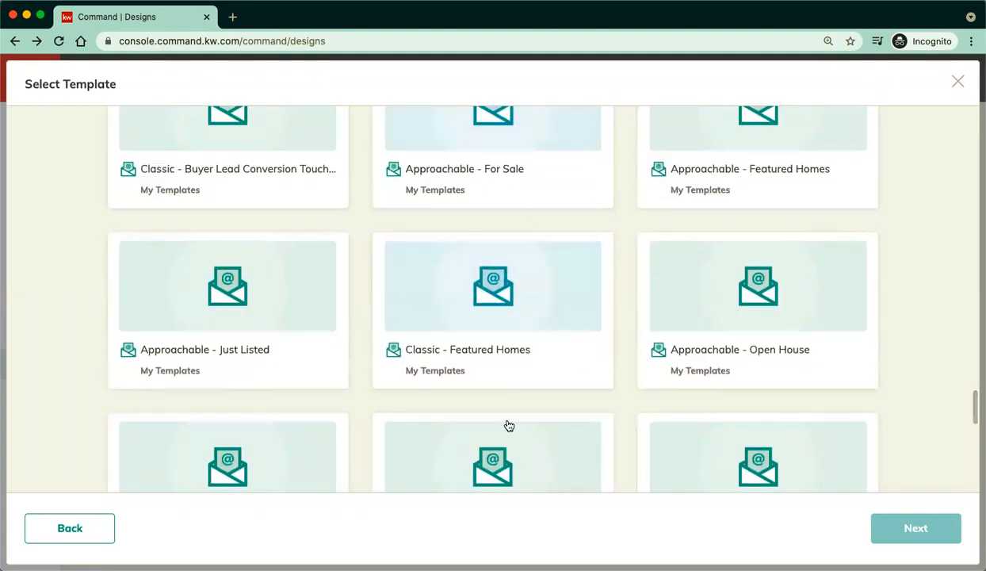
{"action": "left_click", "coordinate": [266, 354]}
Open Approachable - Just Listed in the editor, review the email and its listing image, then close it.
{"action": "left_click", "coordinate": [900, 524]}
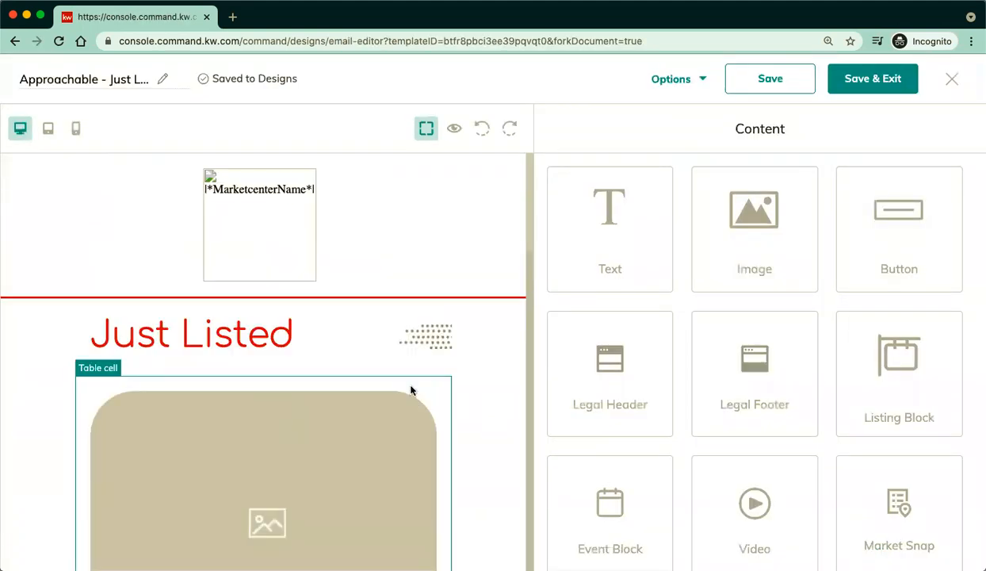
{"action": "scroll", "coordinate": [505, 453], "scroll_direction": "down", "scroll_amount": 5}
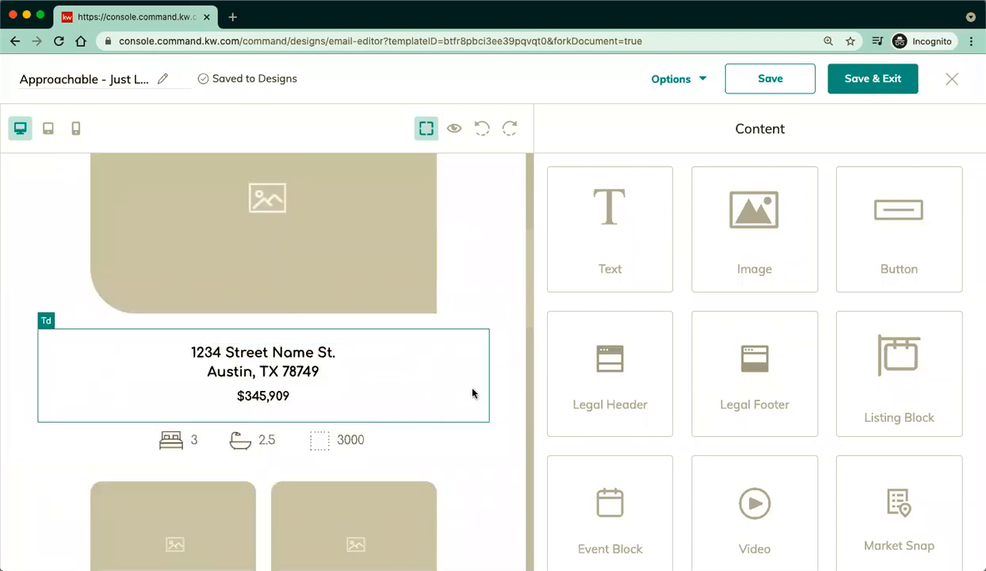
{"action": "scroll", "coordinate": [473, 391], "scroll_direction": "down", "scroll_amount": 4}
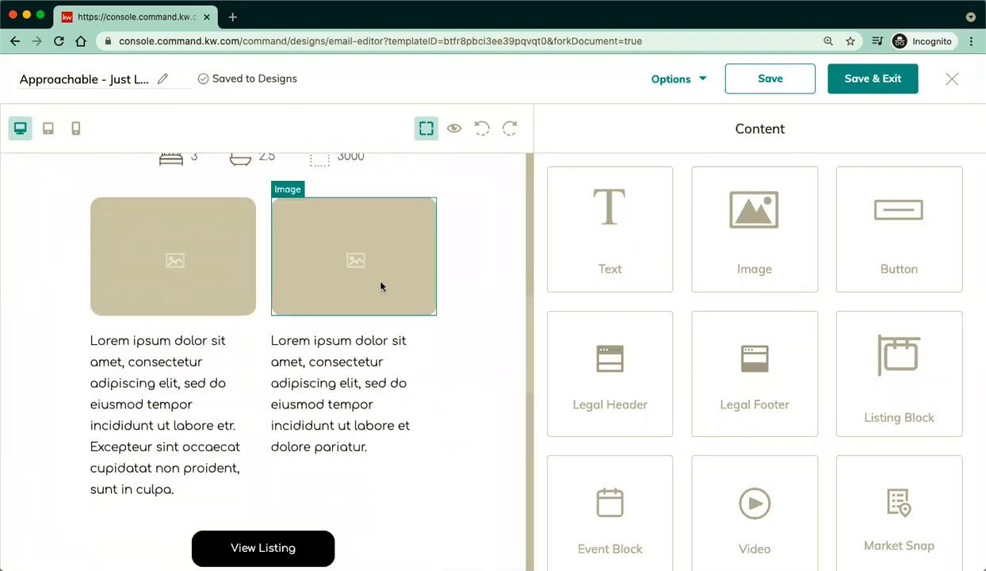
{"action": "scroll", "coordinate": [493, 400], "scroll_direction": "down", "scroll_amount": 6}
{"action": "scroll", "coordinate": [493, 398], "scroll_direction": "down", "scroll_amount": 4}
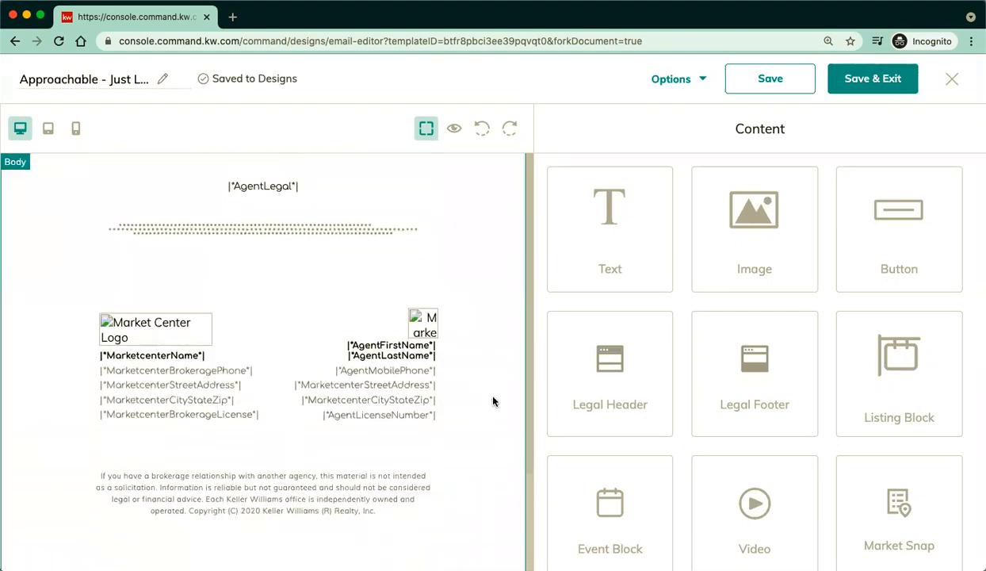
{"action": "scroll", "coordinate": [464, 342], "scroll_direction": "up", "scroll_amount": 8}
{"action": "scroll", "coordinate": [464, 342], "scroll_direction": "up", "scroll_amount": 8}
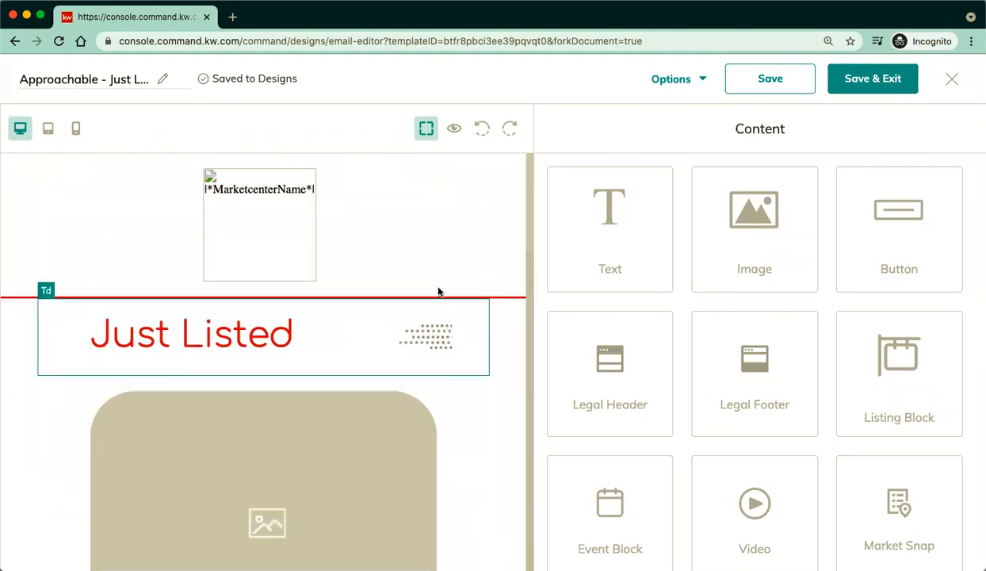
{"action": "left_click", "coordinate": [380, 505]}
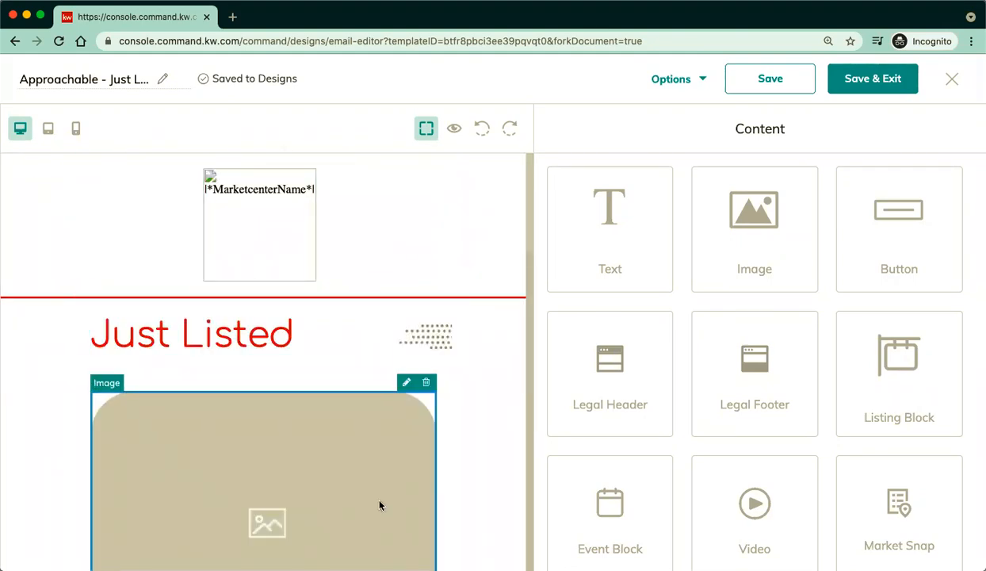
{"action": "left_click", "coordinate": [406, 385]}
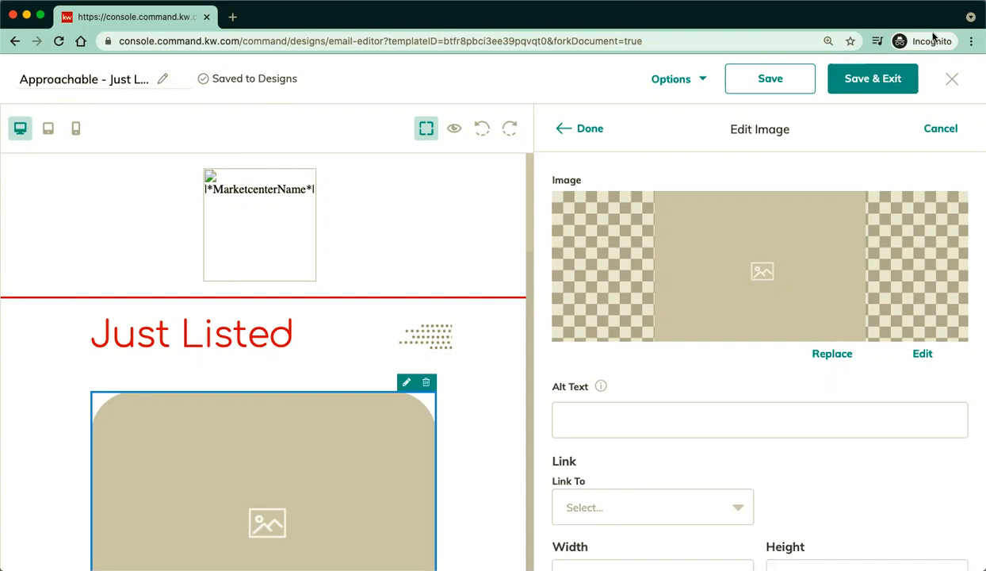
{"action": "left_click", "coordinate": [951, 79]}
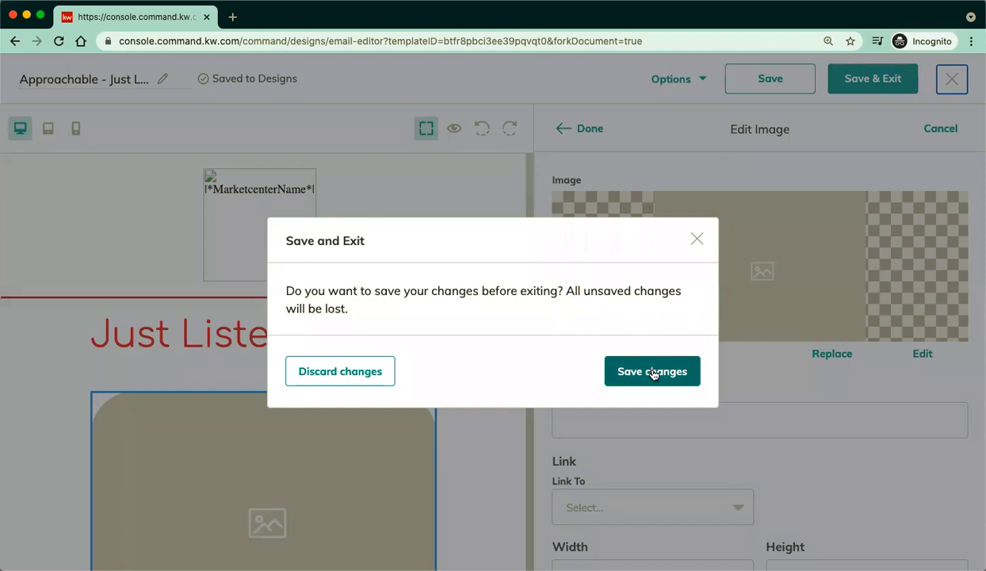
Save the Just Listed design's changes and dismiss the new email editor notice.
{"action": "left_click", "coordinate": [651, 372]}
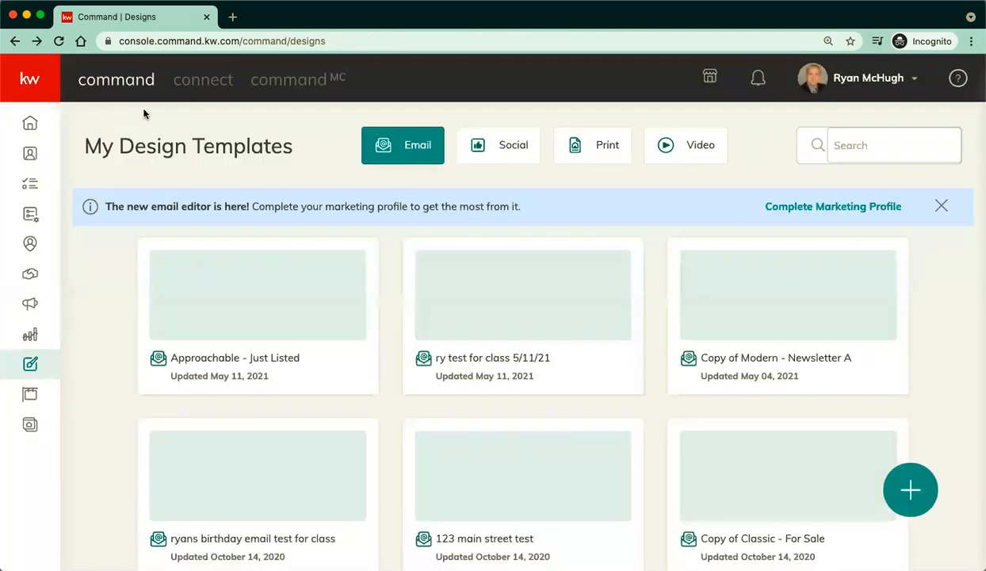
{"action": "left_click", "coordinate": [940, 207]}
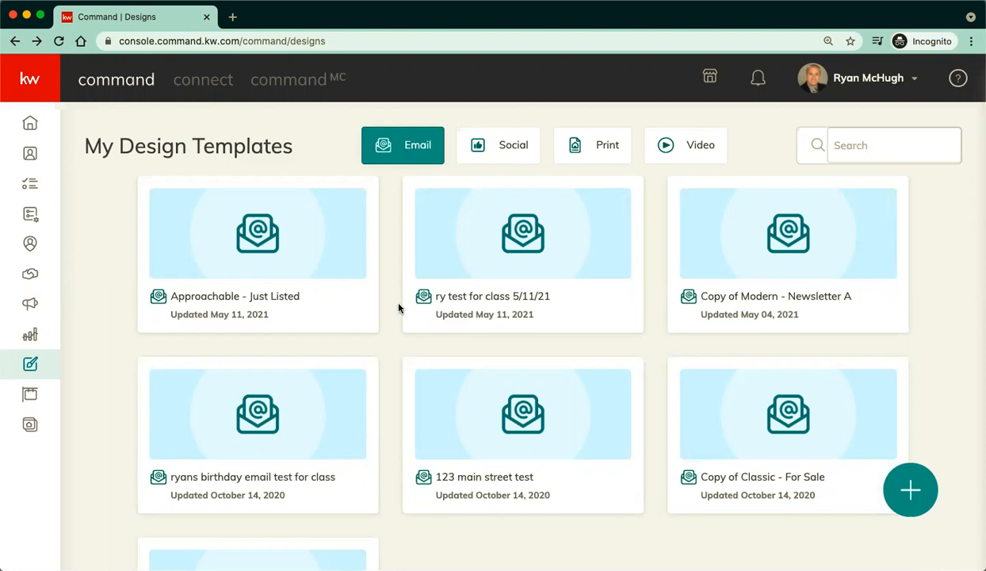
{"action": "scroll", "coordinate": [399, 306], "scroll_direction": "down", "scroll_amount": 5}
{"action": "scroll", "coordinate": [399, 307], "scroll_direction": "up", "scroll_amount": 5}
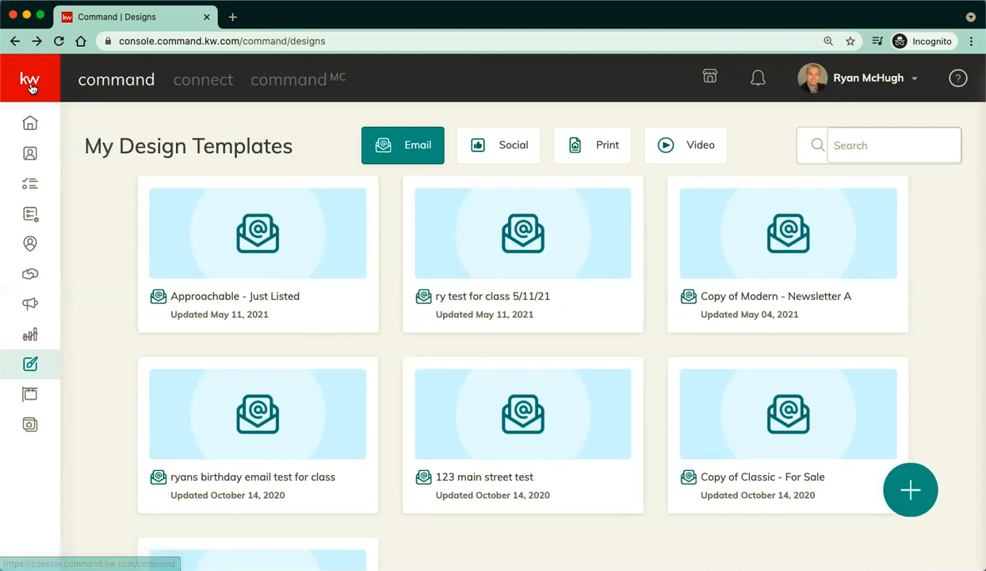
{"action": "mouse_move", "coordinate": [30, 151]}
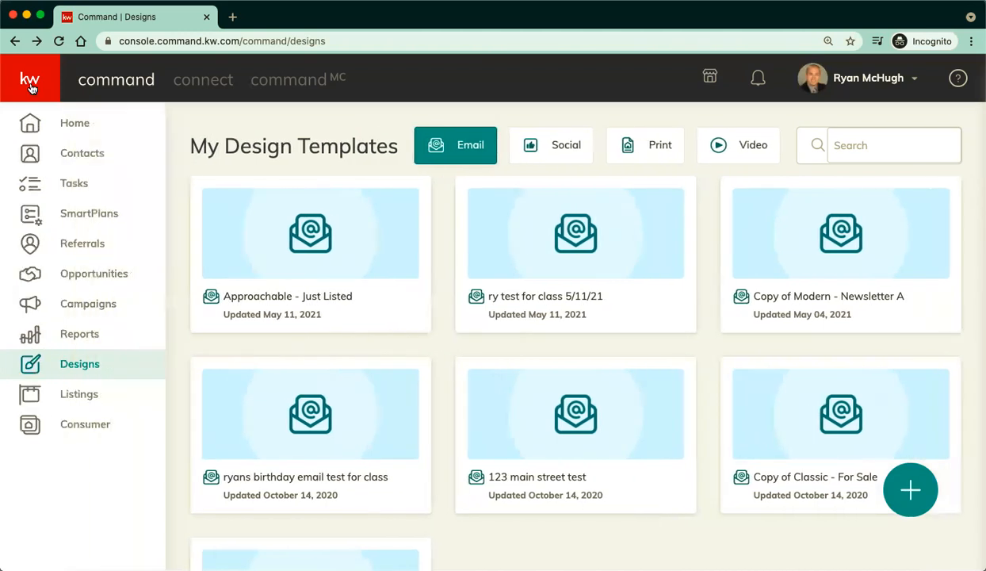
Create an Advertise Listing Command Email campaign named 'test 5/11/21'.
{"action": "left_click", "coordinate": [95, 312]}
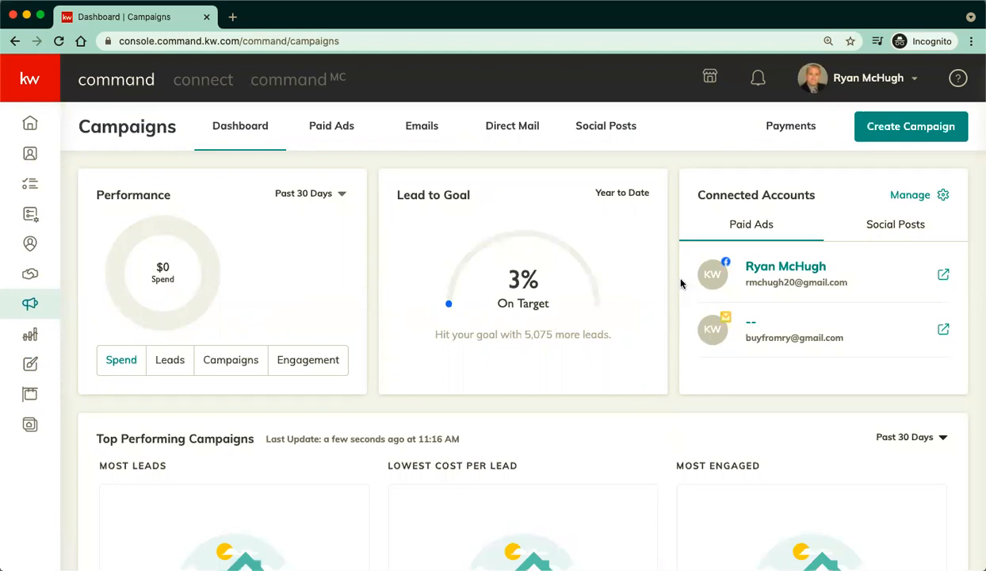
{"action": "left_click", "coordinate": [922, 138]}
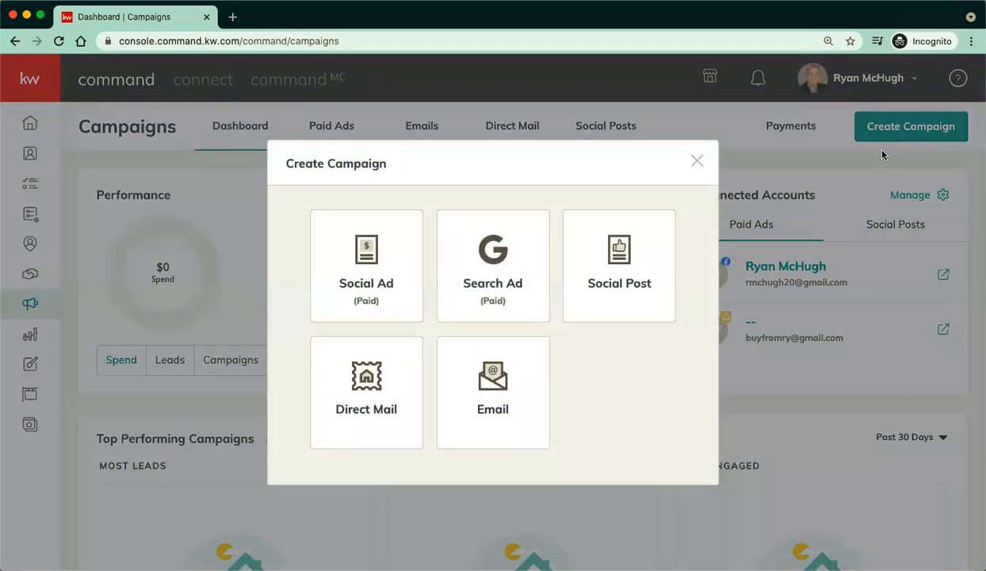
{"action": "left_click", "coordinate": [514, 383]}
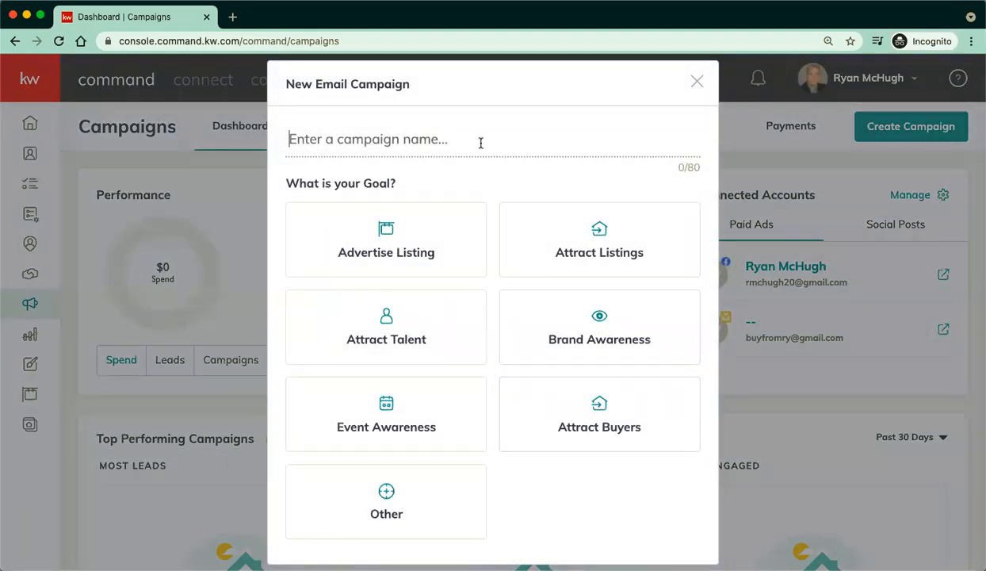
{"action": "type", "text": "test "}
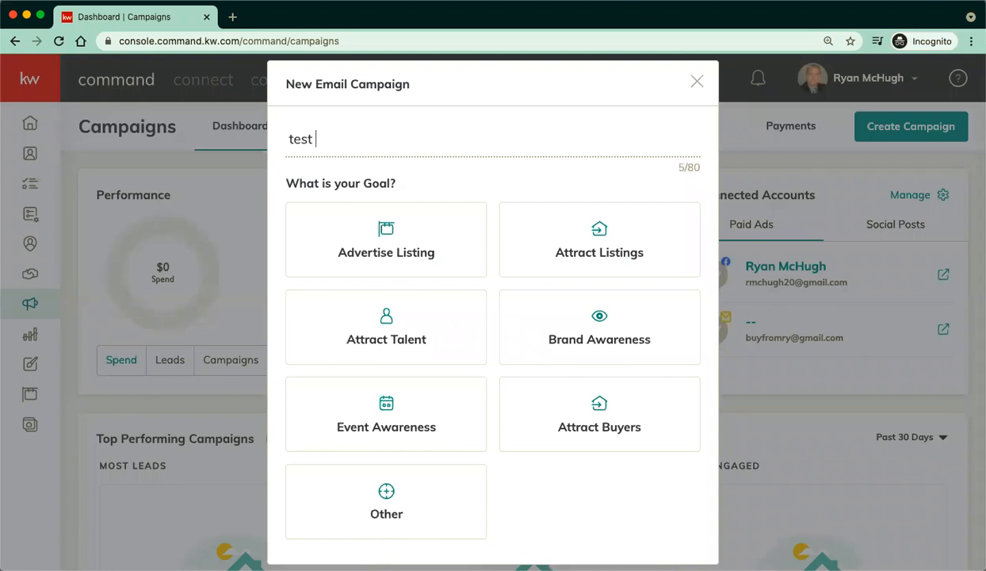
{"action": "type", "text": "5/11/21"}
{"action": "scroll", "coordinate": [539, 196], "scroll_direction": "down", "scroll_amount": 1}
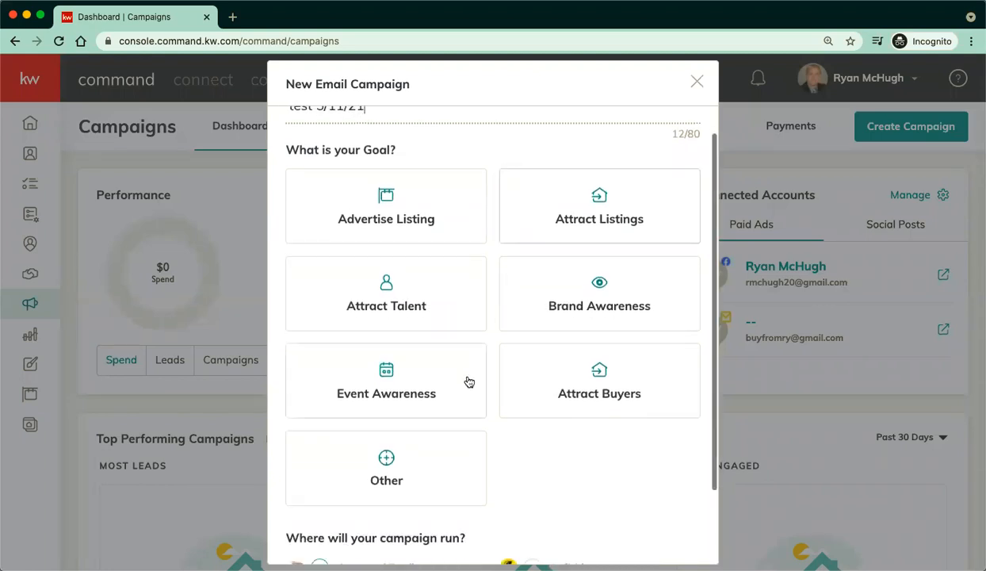
{"action": "left_click", "coordinate": [386, 222]}
{"action": "scroll", "coordinate": [496, 444], "scroll_direction": "down", "scroll_amount": 3}
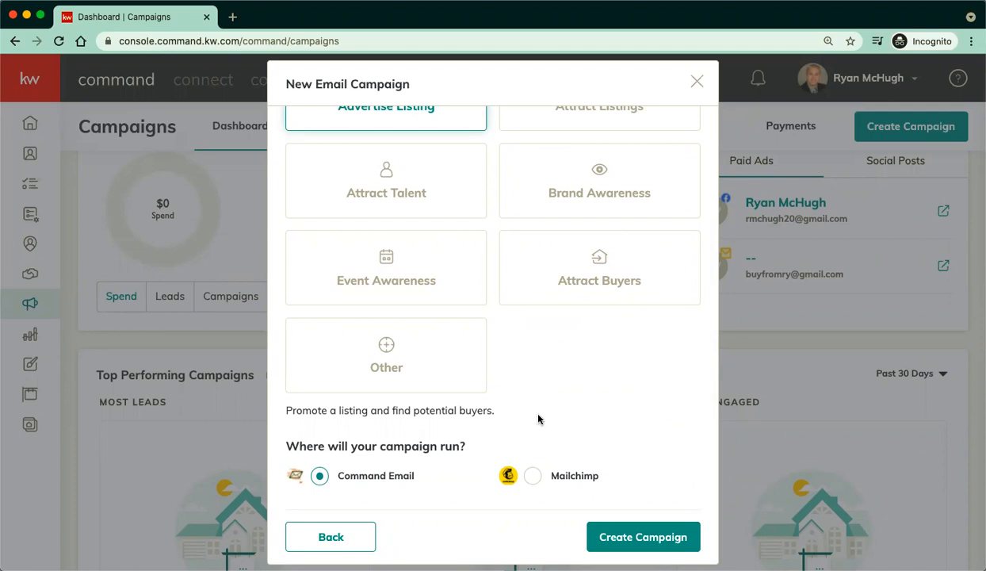
{"action": "left_click", "coordinate": [606, 538]}
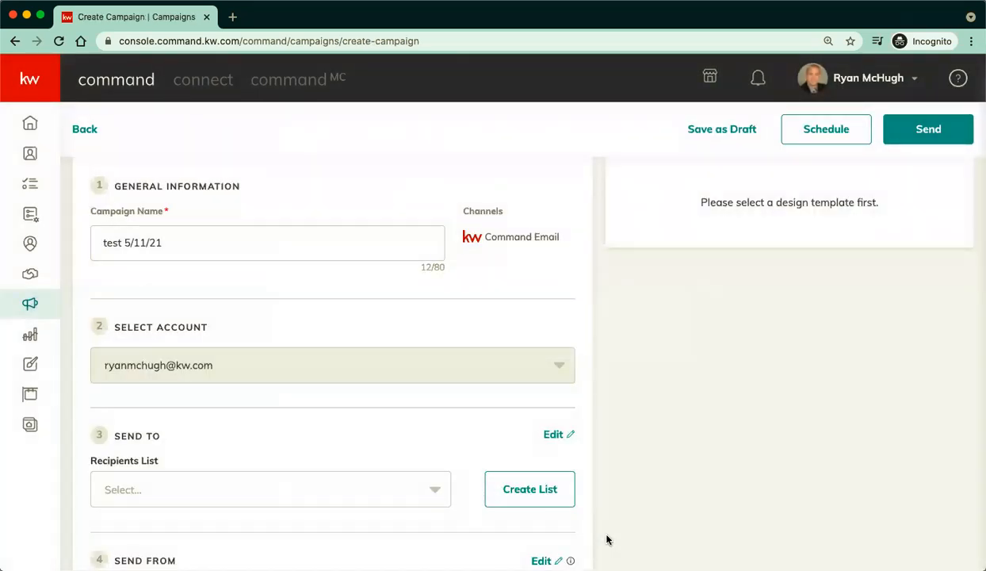
{"action": "scroll", "coordinate": [599, 312], "scroll_direction": "up", "scroll_amount": 2}
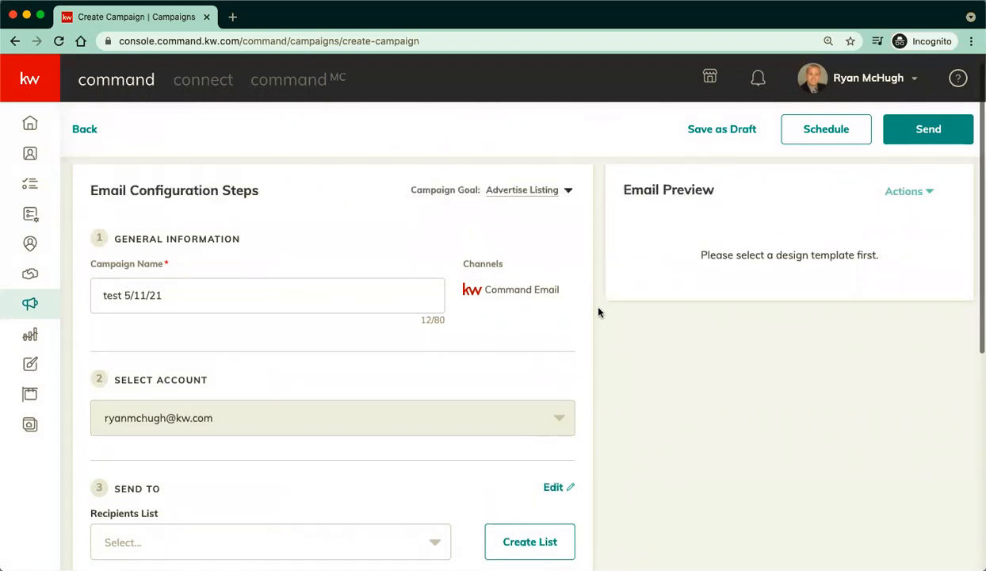
{"action": "scroll", "coordinate": [598, 313], "scroll_direction": "up", "scroll_amount": 1}
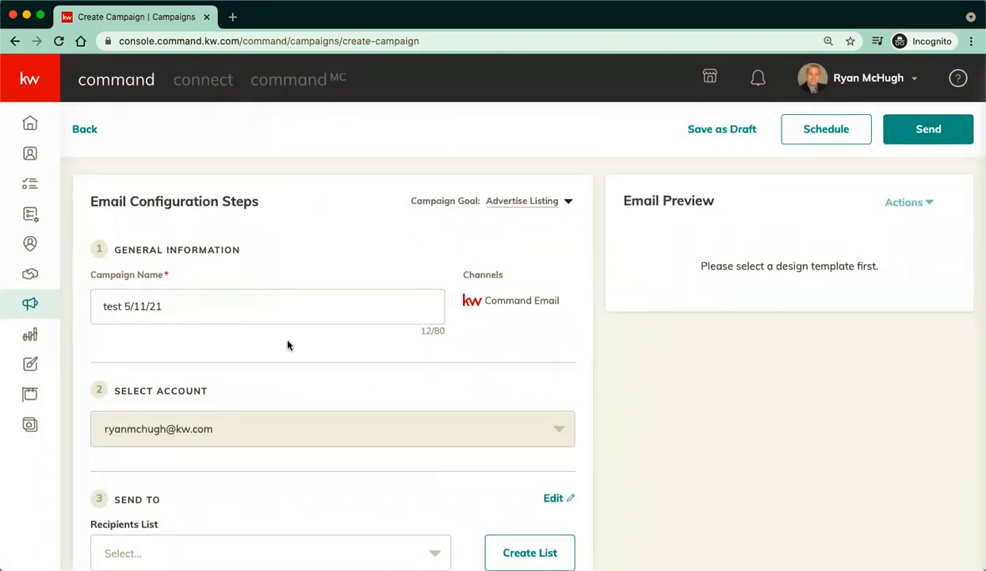
{"action": "scroll", "coordinate": [287, 344], "scroll_direction": "down", "scroll_amount": 2}
{"action": "scroll", "coordinate": [281, 335], "scroll_direction": "down", "scroll_amount": 1}
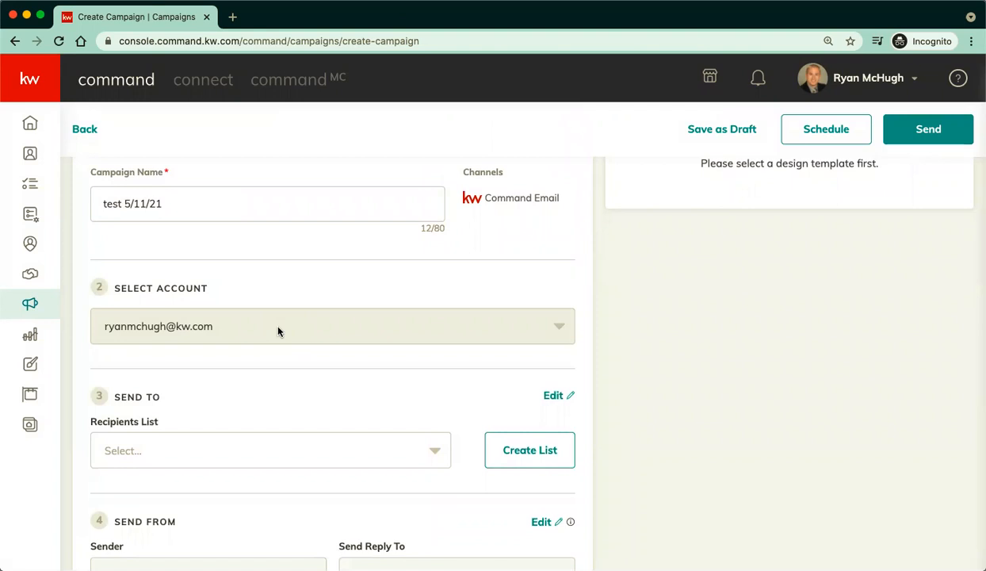
{"action": "scroll", "coordinate": [277, 331], "scroll_direction": "down", "scroll_amount": 1}
{"action": "scroll", "coordinate": [278, 331], "scroll_direction": "down", "scroll_amount": 2}
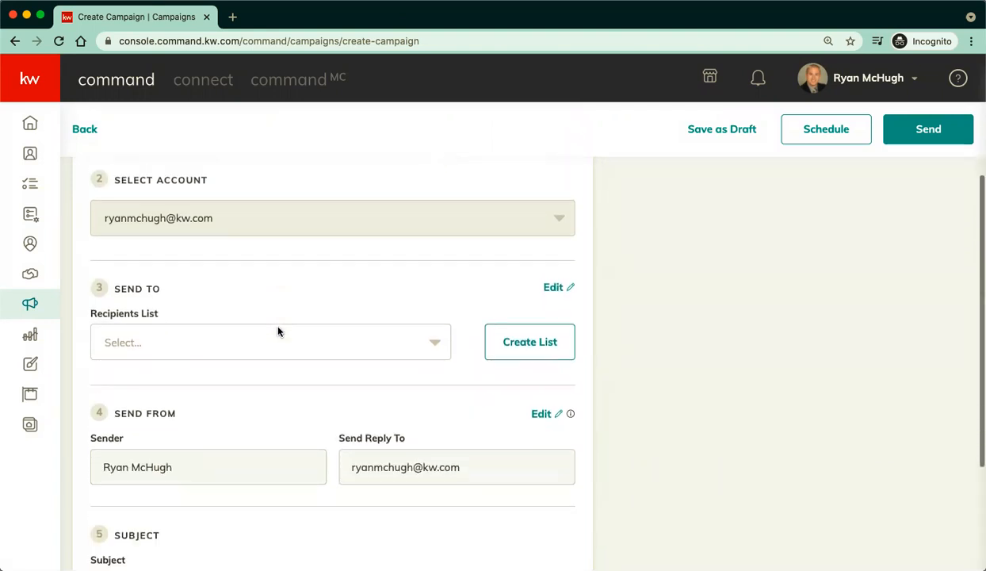
{"action": "scroll", "coordinate": [277, 331], "scroll_direction": "down", "scroll_amount": 1}
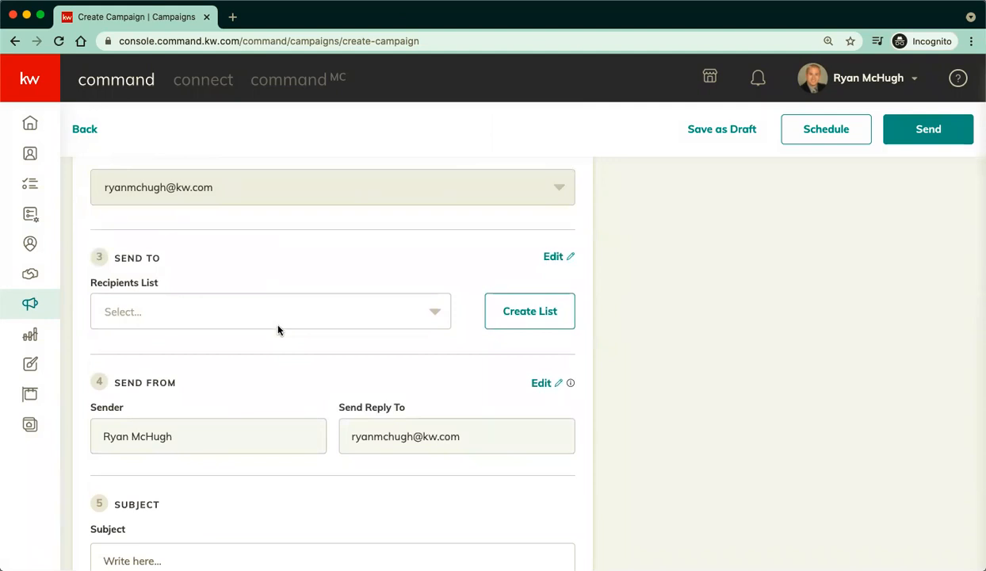
{"action": "left_click", "coordinate": [280, 322]}
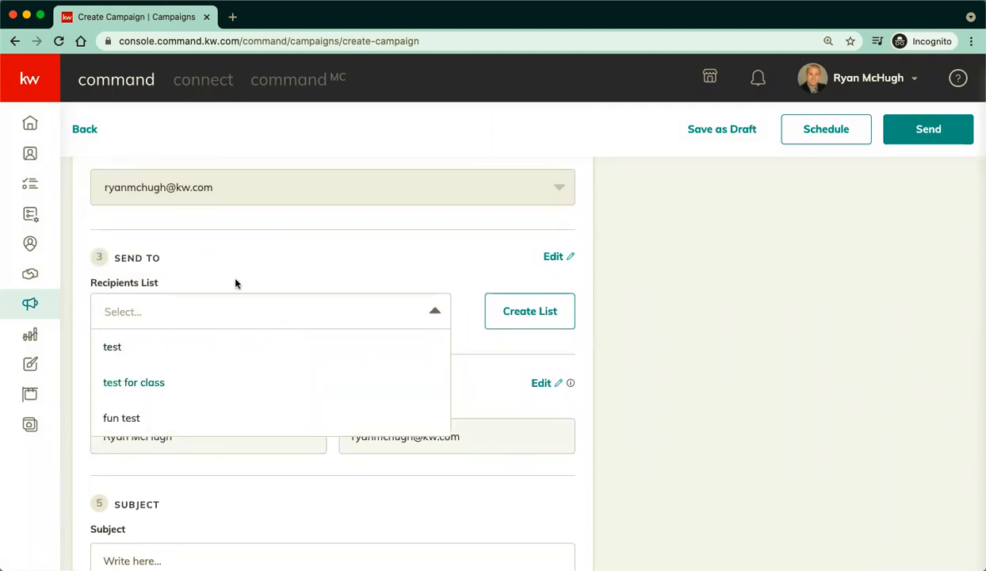
{"action": "left_click", "coordinate": [231, 253]}
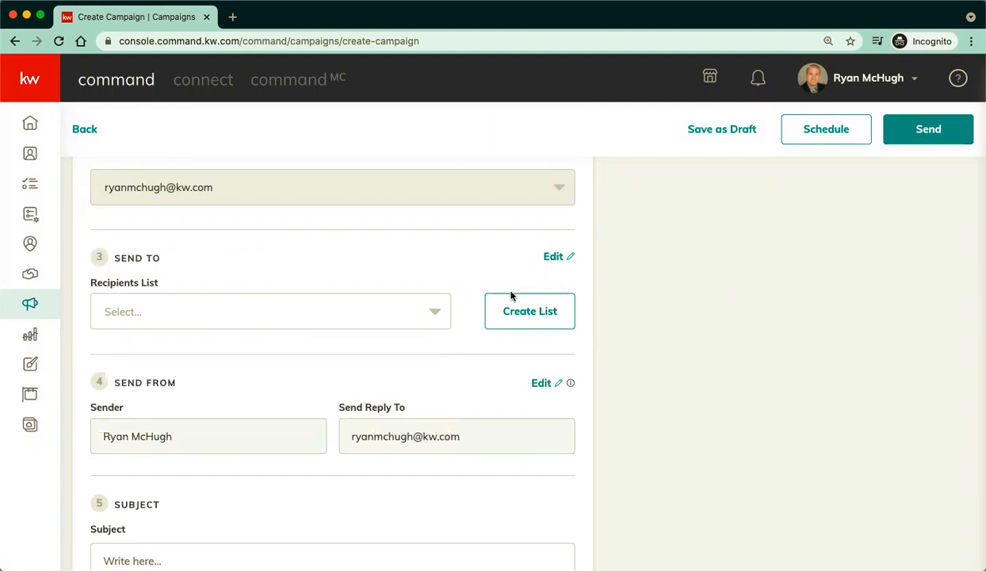
{"action": "left_click", "coordinate": [530, 312]}
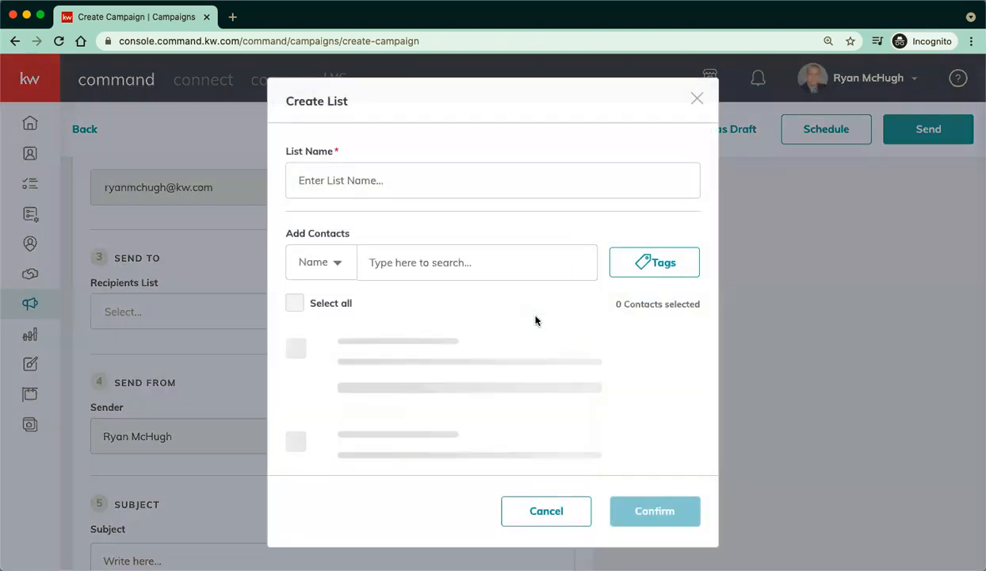
{"action": "left_click", "coordinate": [405, 187]}
{"action": "type", "text": "test for class 5/11/21"}
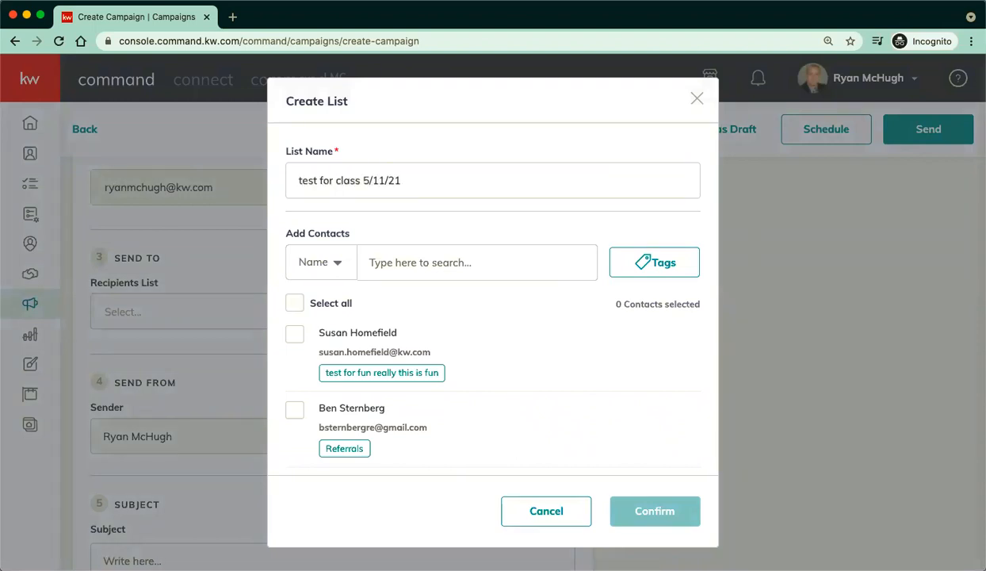
{"action": "left_click", "coordinate": [295, 336]}
{"action": "left_click", "coordinate": [294, 409]}
{"action": "scroll", "coordinate": [293, 396], "scroll_direction": "down", "scroll_amount": 2}
{"action": "left_click", "coordinate": [298, 384]}
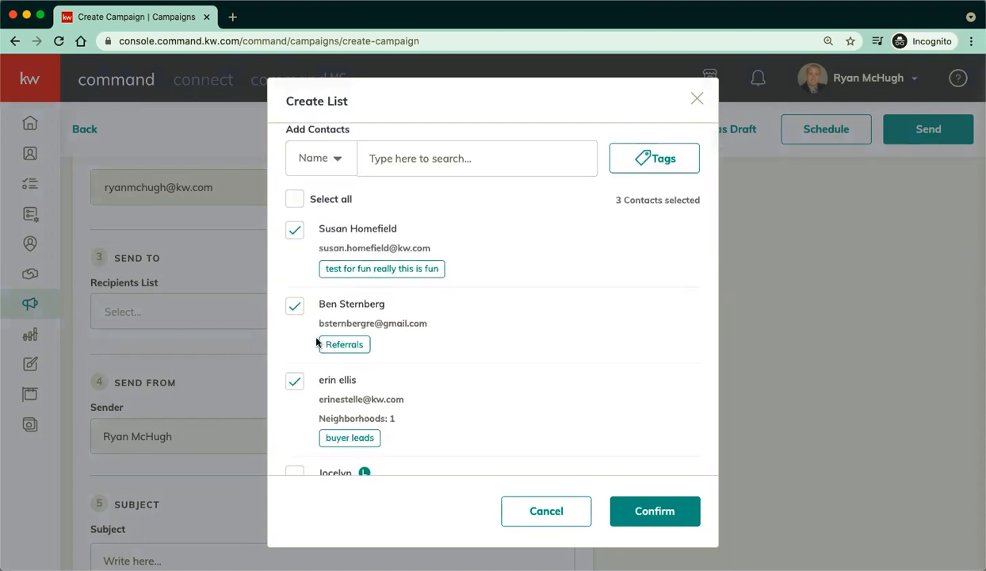
{"action": "scroll", "coordinate": [320, 317], "scroll_direction": "up", "scroll_amount": 1}
{"action": "left_click", "coordinate": [294, 388]}
{"action": "left_click", "coordinate": [294, 313]}
{"action": "left_click", "coordinate": [296, 237]}
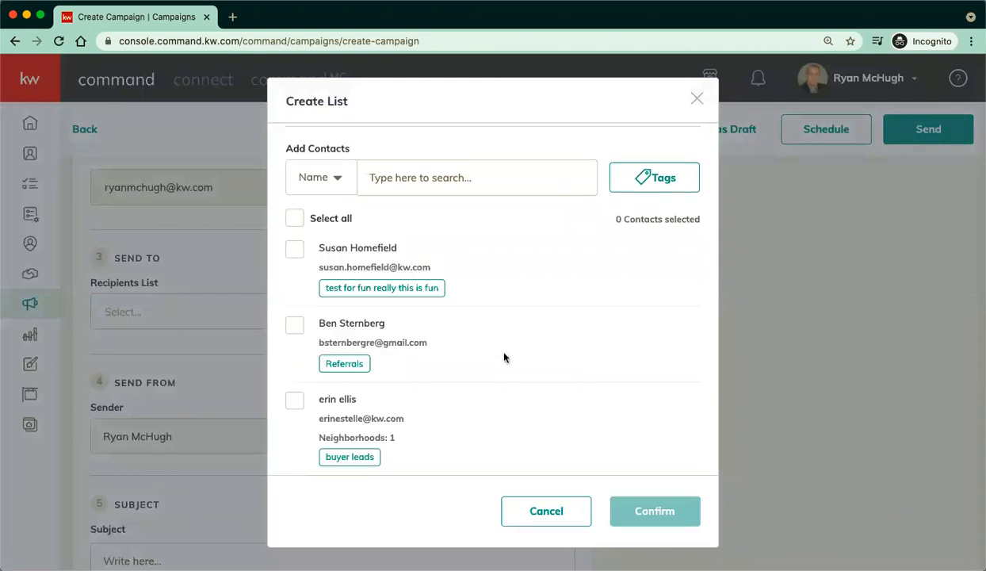
{"action": "left_click", "coordinate": [657, 187]}
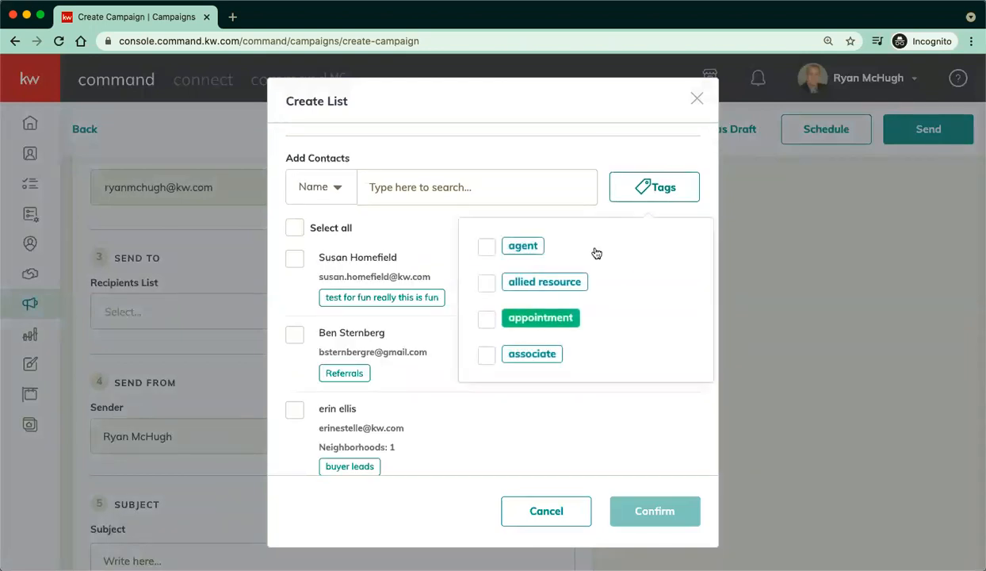
{"action": "scroll", "coordinate": [568, 313], "scroll_direction": "down", "scroll_amount": 2}
{"action": "scroll", "coordinate": [567, 311], "scroll_direction": "down", "scroll_amount": 2}
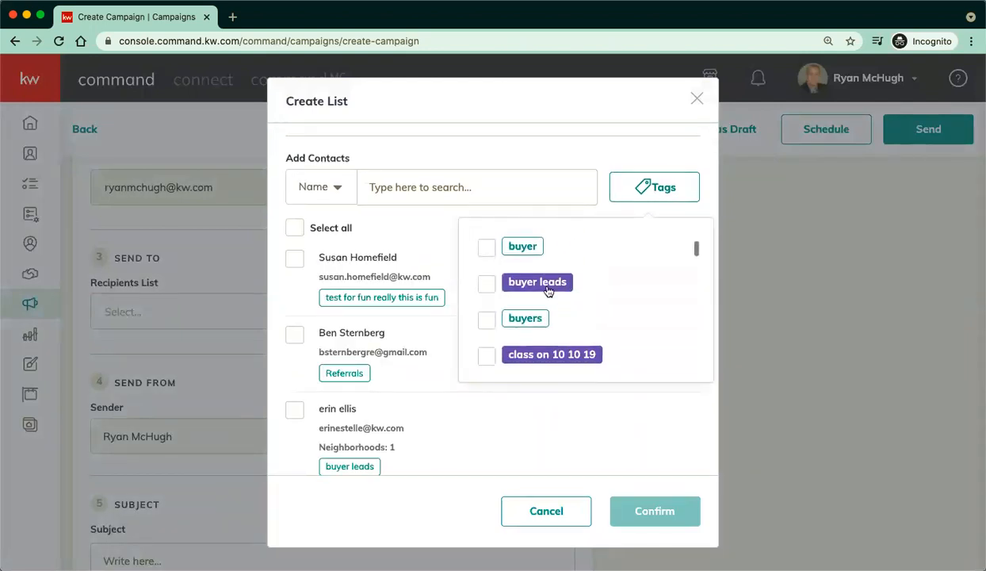
{"action": "scroll", "coordinate": [626, 328], "scroll_direction": "down", "scroll_amount": 1}
{"action": "scroll", "coordinate": [626, 327], "scroll_direction": "down", "scroll_amount": 1}
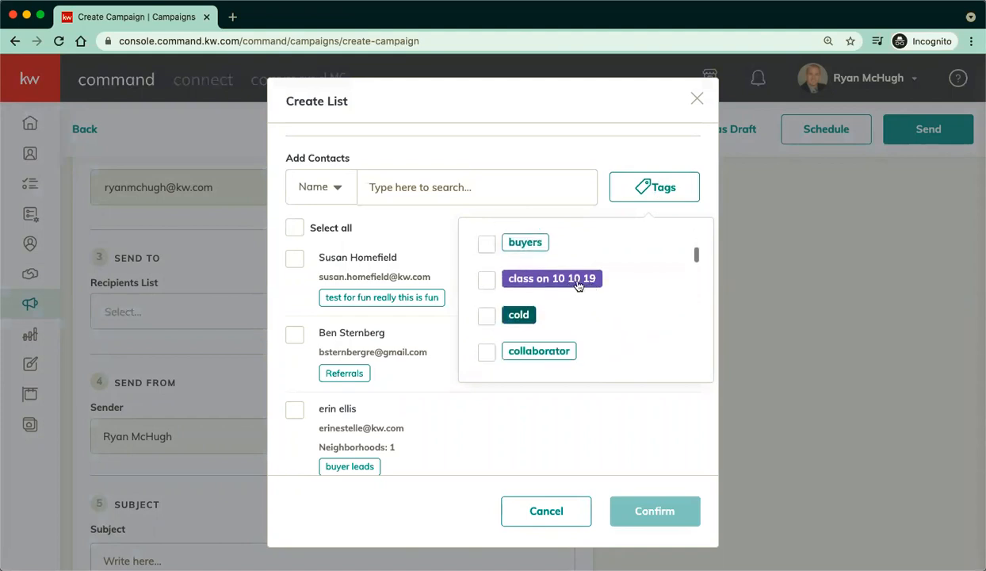
{"action": "scroll", "coordinate": [573, 282], "scroll_direction": "down", "scroll_amount": 2}
{"action": "scroll", "coordinate": [576, 285], "scroll_direction": "down", "scroll_amount": 5}
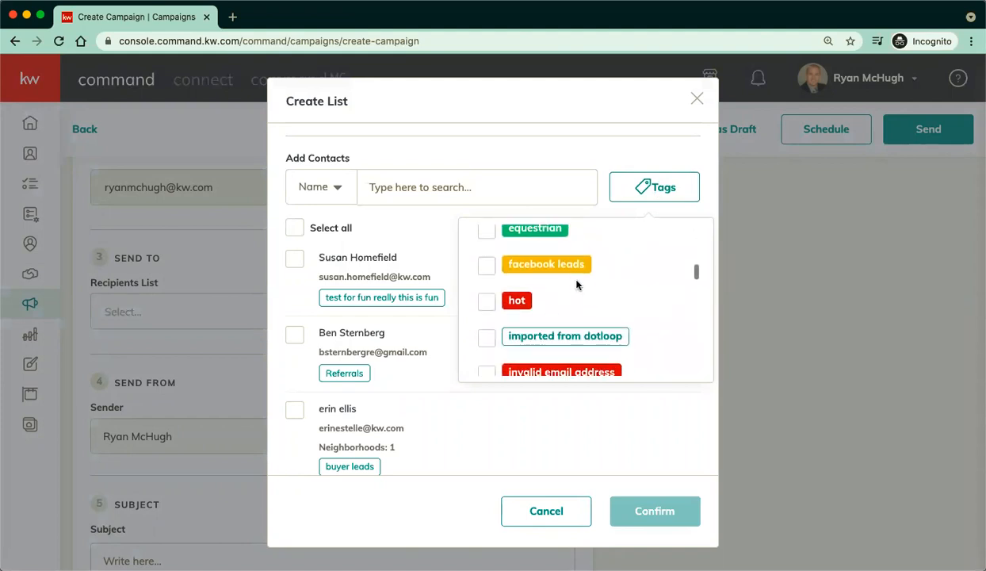
{"action": "scroll", "coordinate": [549, 295], "scroll_direction": "up", "scroll_amount": 3}
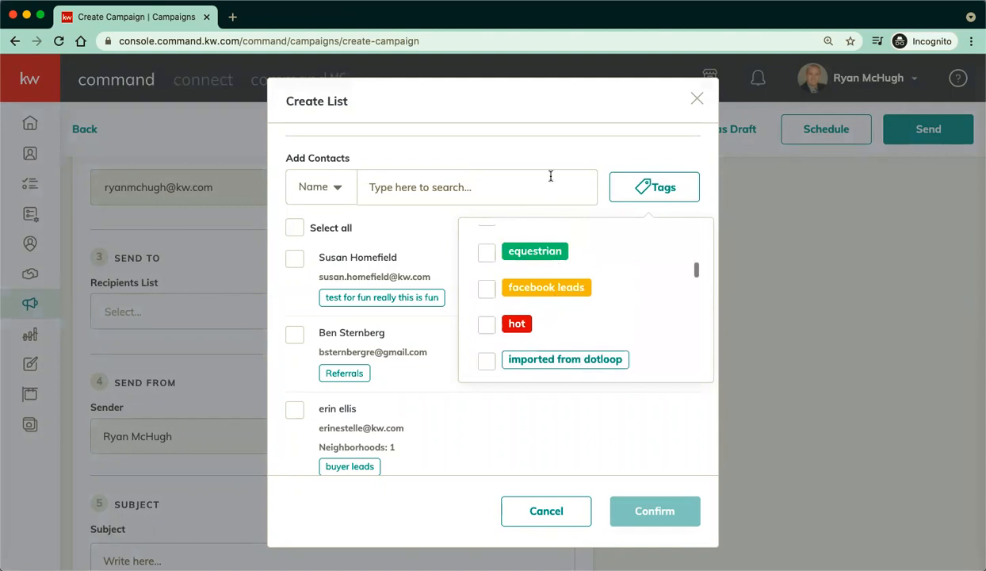
{"action": "left_click", "coordinate": [544, 148]}
{"action": "left_click", "coordinate": [294, 228]}
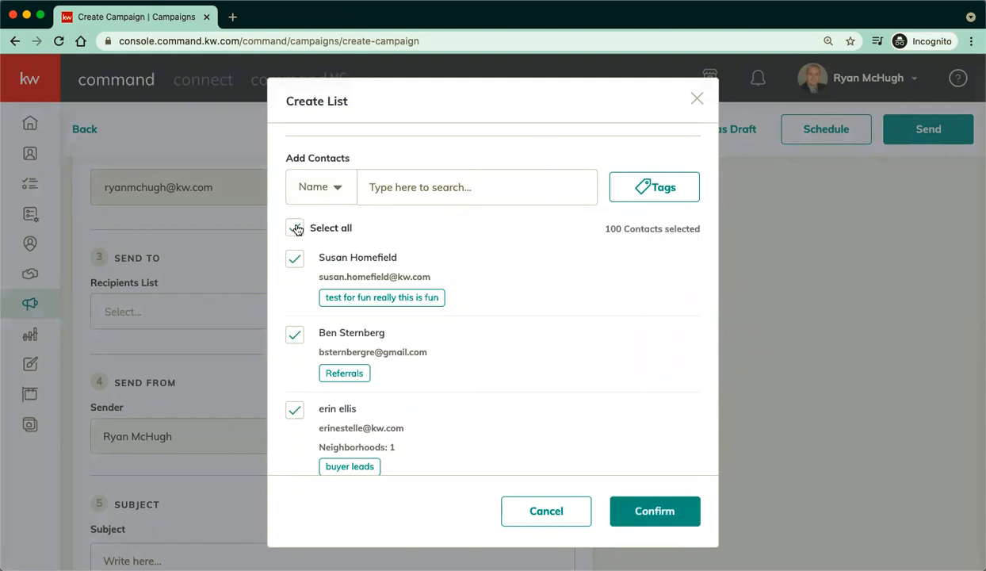
{"action": "left_click", "coordinate": [296, 229]}
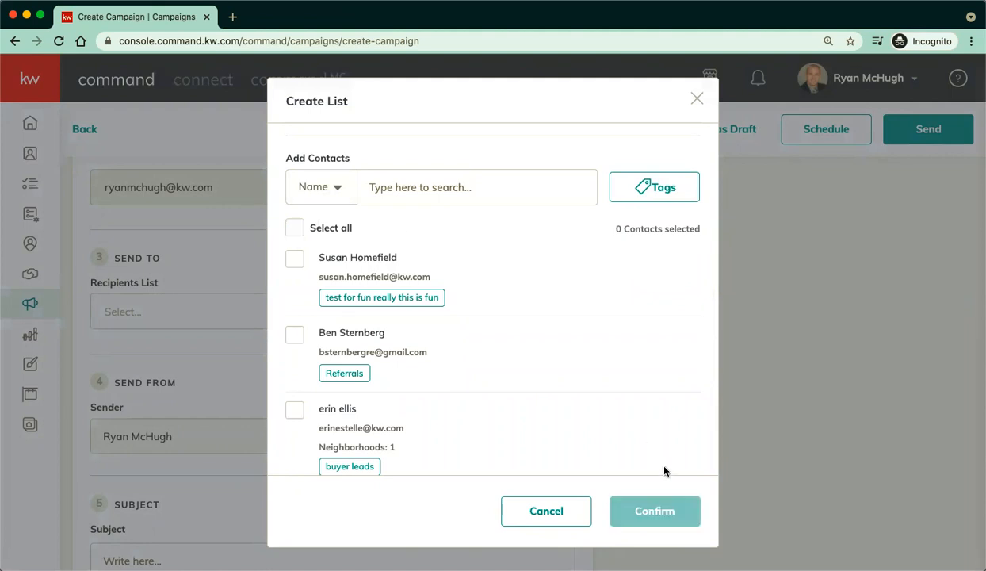
{"action": "left_click", "coordinate": [568, 509]}
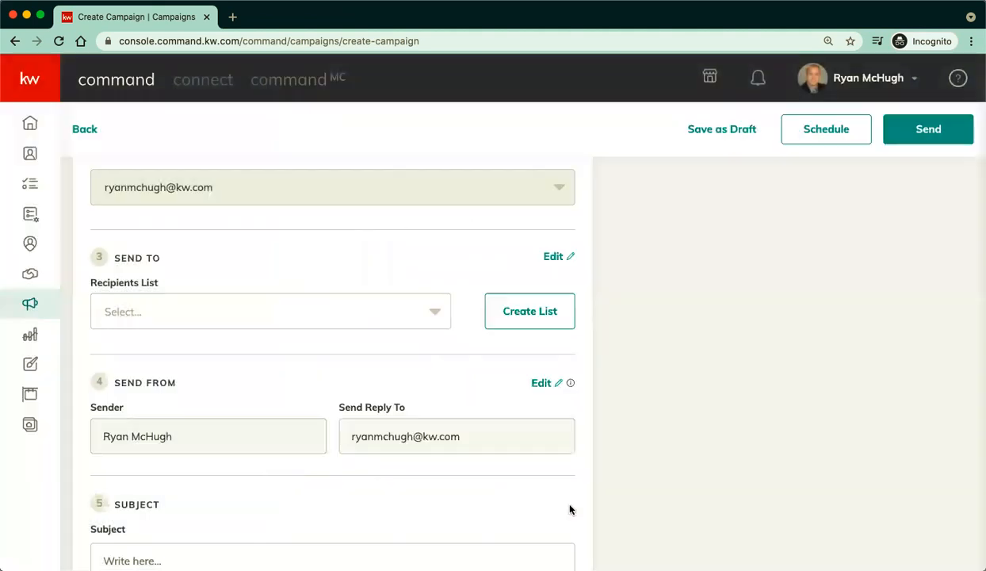
{"action": "left_click", "coordinate": [260, 312]}
Send the campaign to the 'test' list with subject 'check this out....'.
{"action": "left_click", "coordinate": [246, 346]}
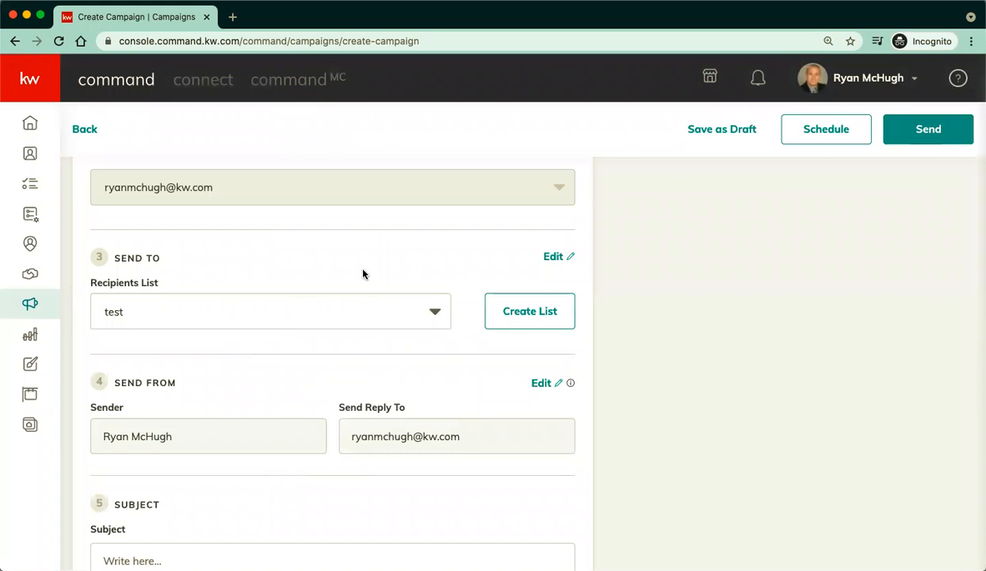
{"action": "scroll", "coordinate": [365, 273], "scroll_direction": "down", "scroll_amount": 3}
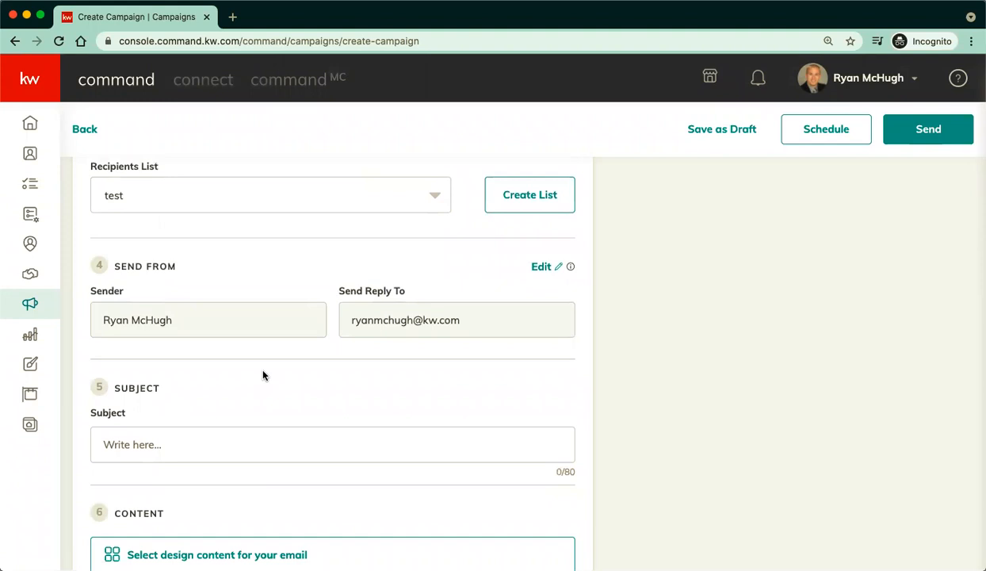
{"action": "scroll", "coordinate": [265, 371], "scroll_direction": "down", "scroll_amount": 1}
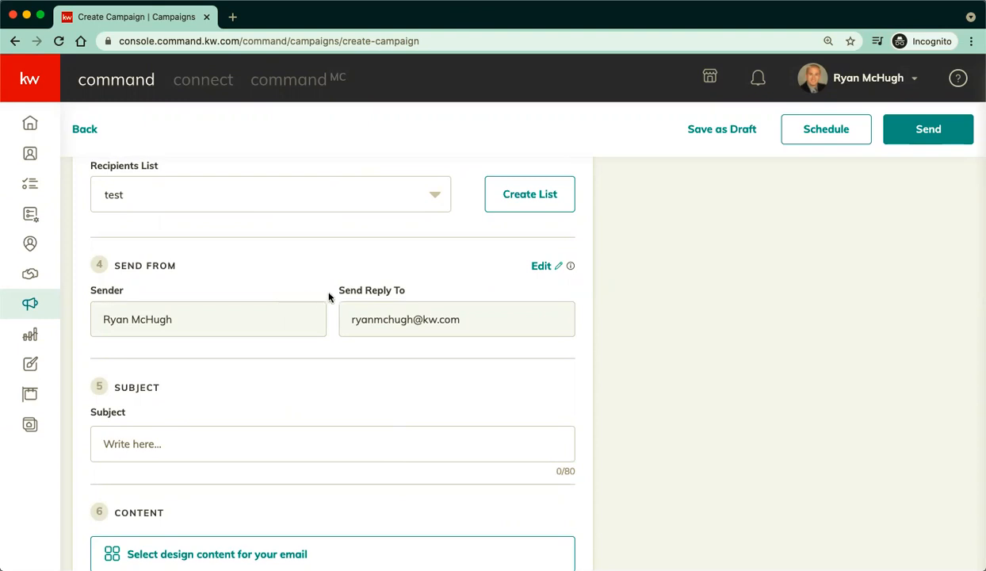
{"action": "scroll", "coordinate": [327, 296], "scroll_direction": "down", "scroll_amount": 2}
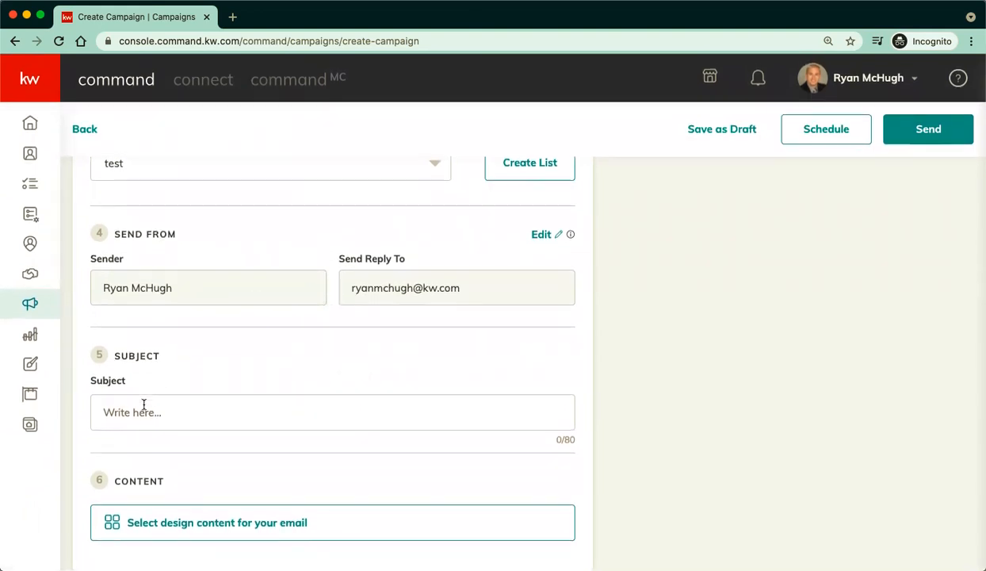
{"action": "type", "text": "chec "}
{"action": "type", "text": " this out...."}
{"action": "scroll", "coordinate": [260, 368], "scroll_direction": "up", "scroll_amount": 2}
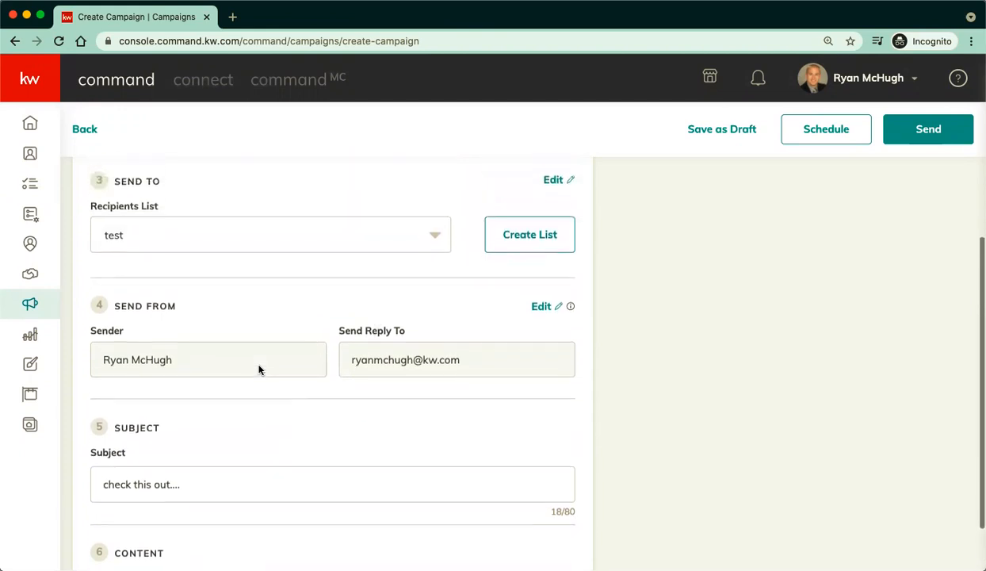
{"action": "scroll", "coordinate": [335, 314], "scroll_direction": "up", "scroll_amount": 8}
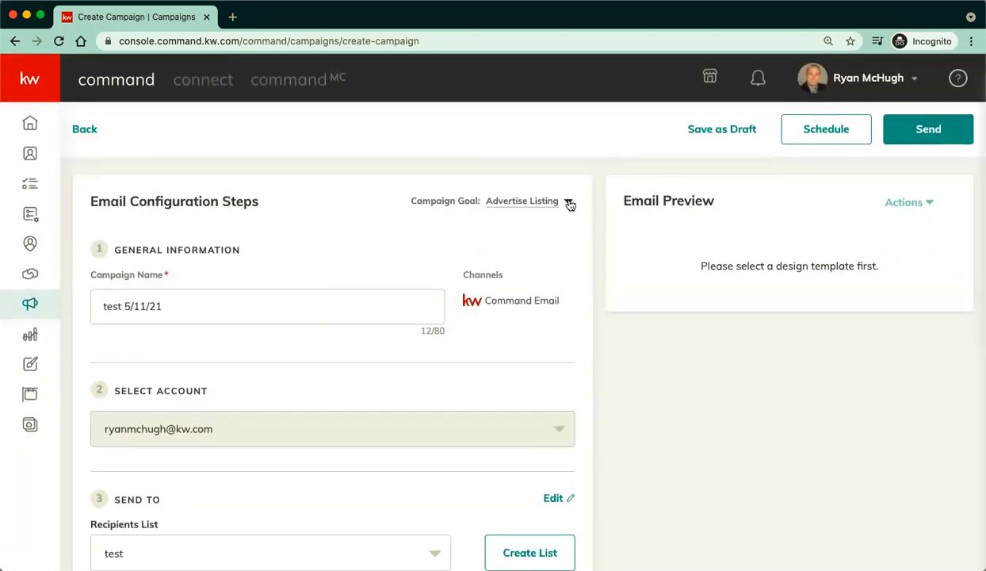
{"action": "scroll", "coordinate": [589, 359], "scroll_direction": "down", "scroll_amount": 5}
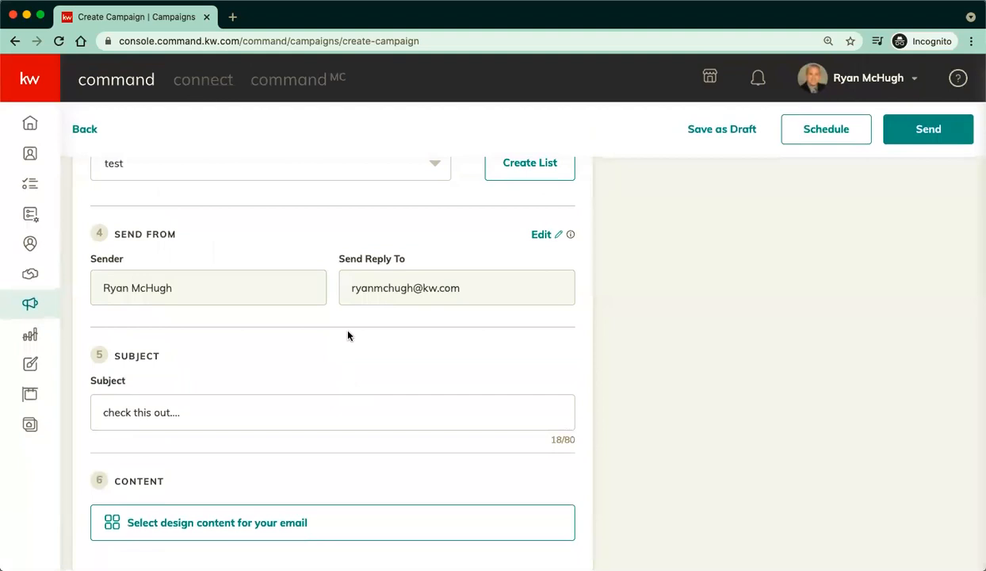
Apply the 'ry test for class 5/11/21' design from My Templates to the campaign email and save.
{"action": "left_click", "coordinate": [226, 535]}
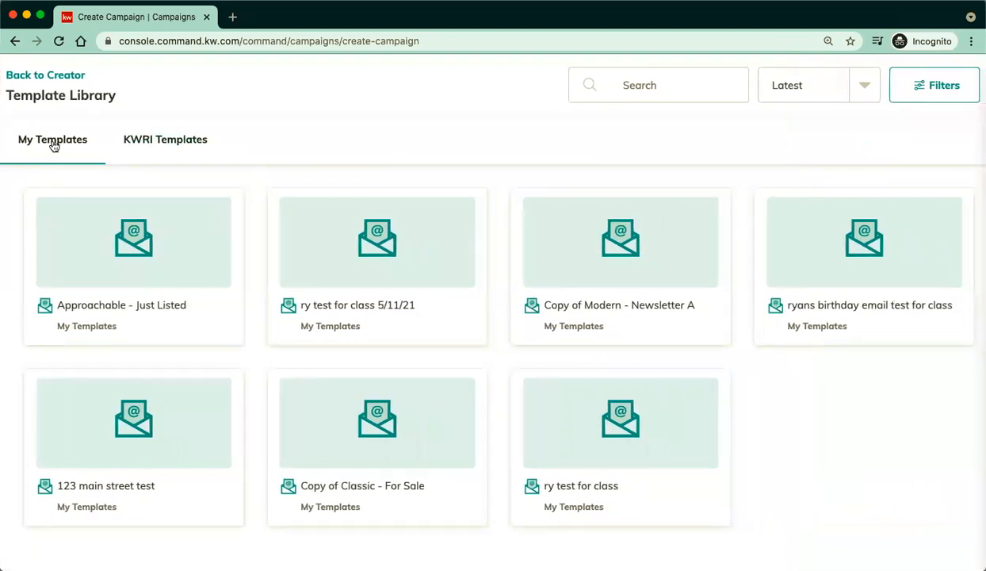
{"action": "left_click", "coordinate": [164, 136]}
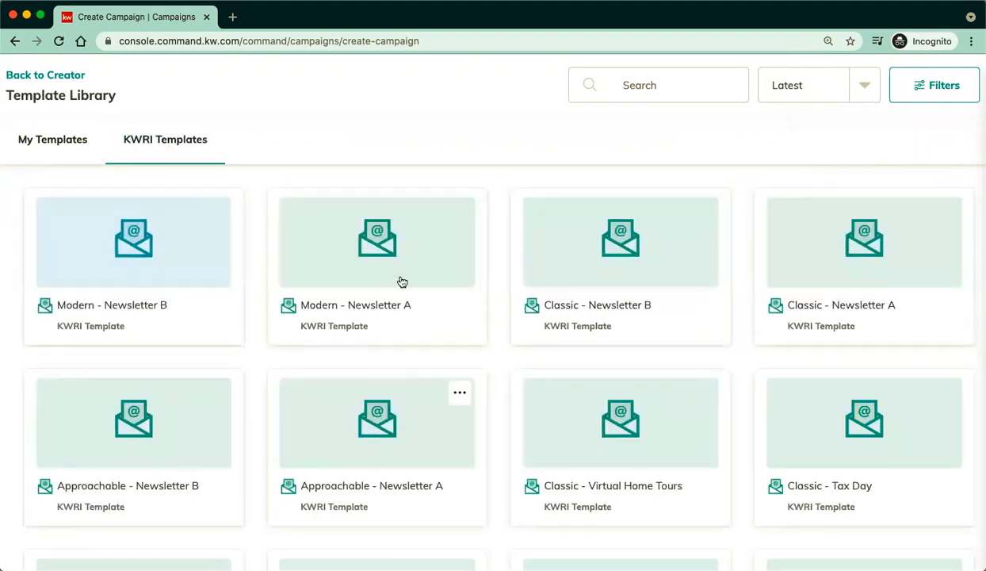
{"action": "left_click", "coordinate": [70, 140]}
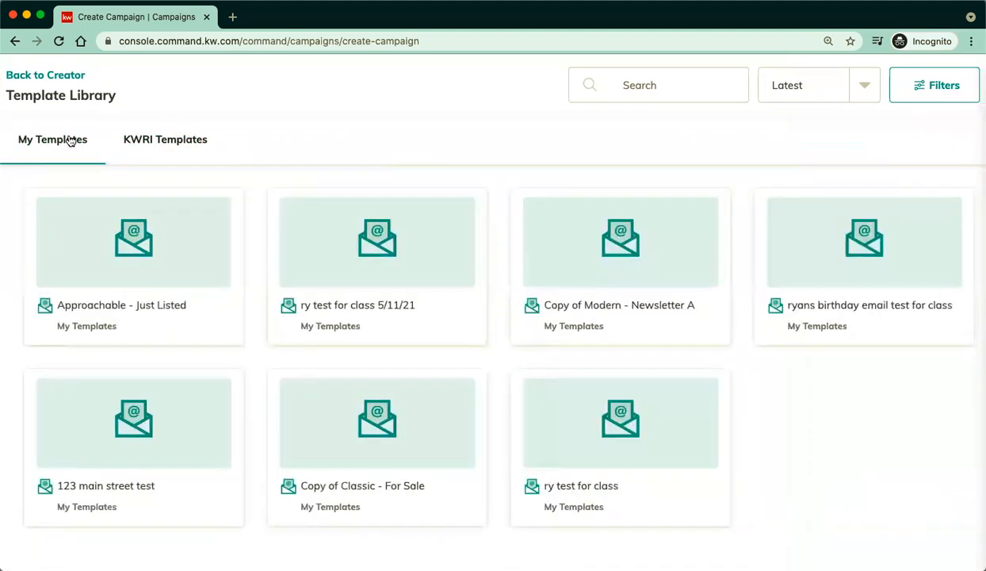
{"action": "mouse_move", "coordinate": [393, 342]}
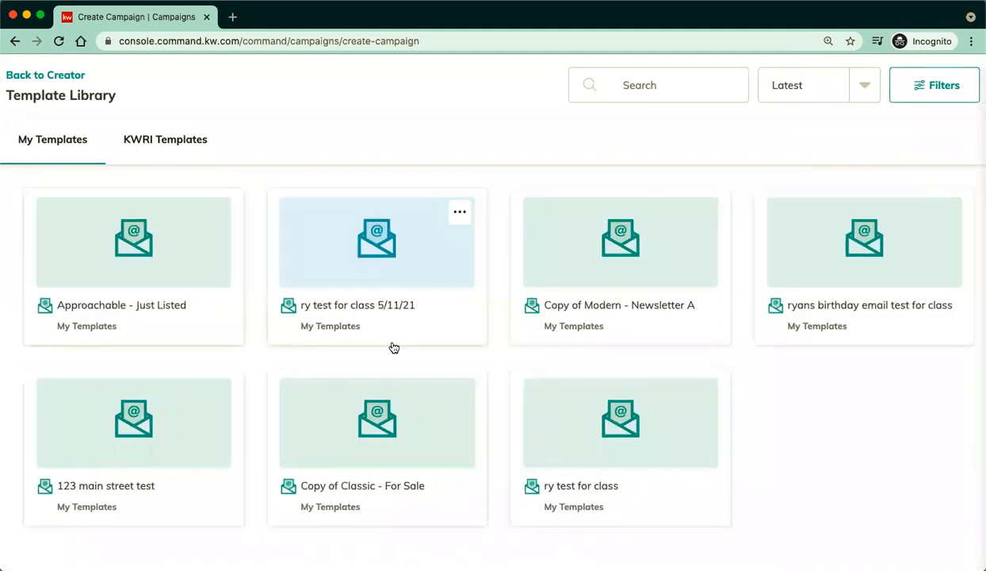
{"action": "left_click", "coordinate": [411, 276]}
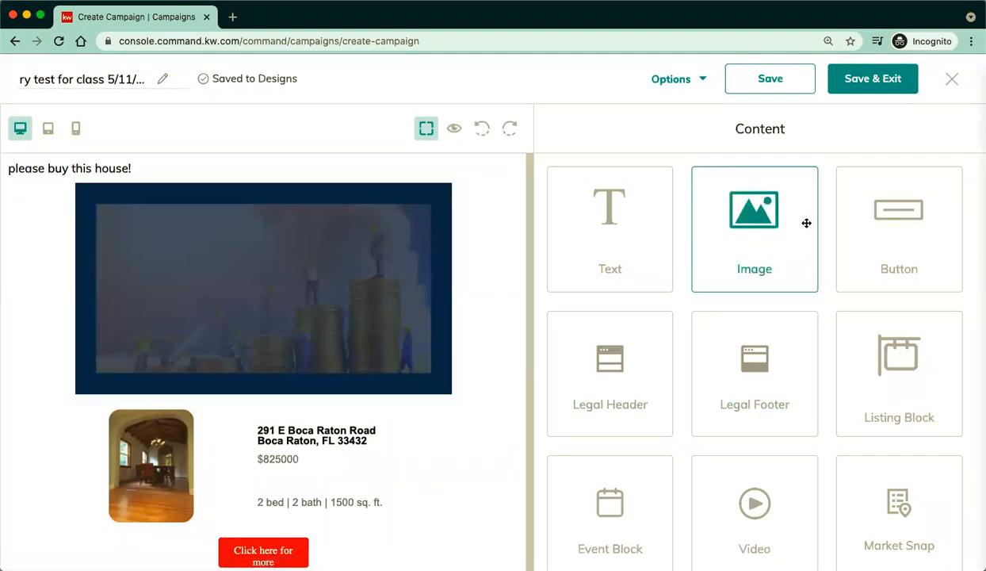
{"action": "left_click", "coordinate": [869, 90]}
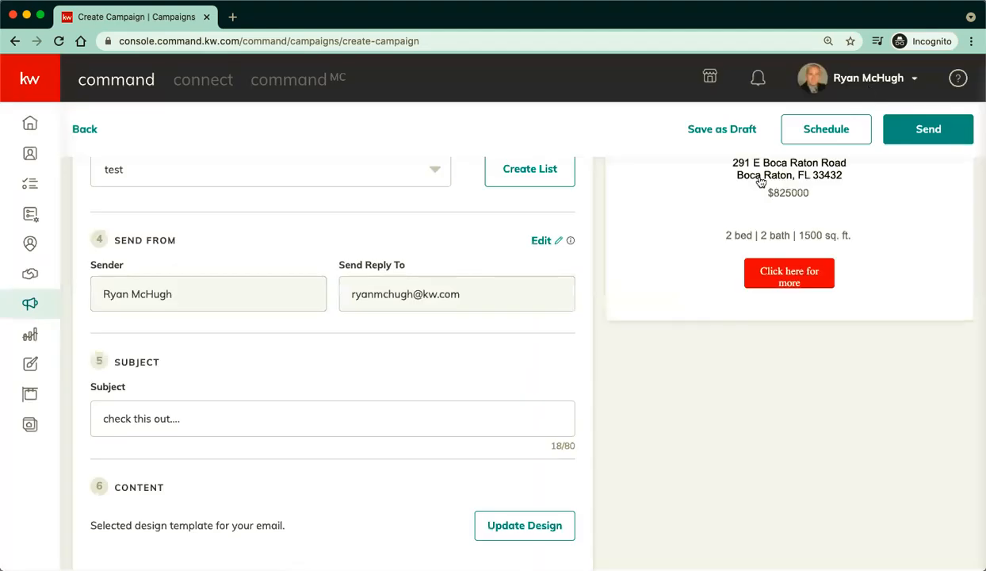
{"action": "scroll", "coordinate": [761, 431], "scroll_direction": "up", "scroll_amount": 5}
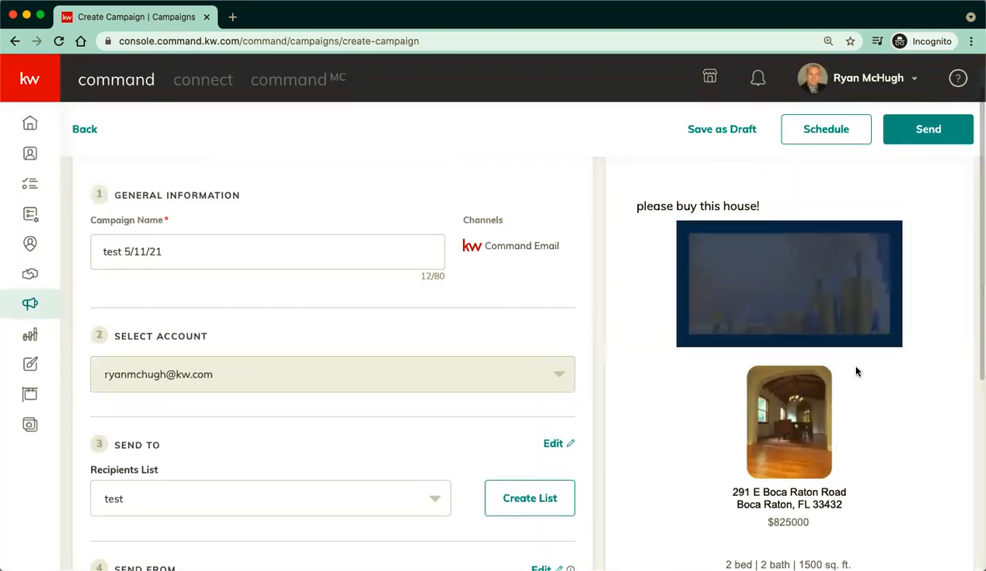
{"action": "scroll", "coordinate": [861, 454], "scroll_direction": "up", "scroll_amount": 2}
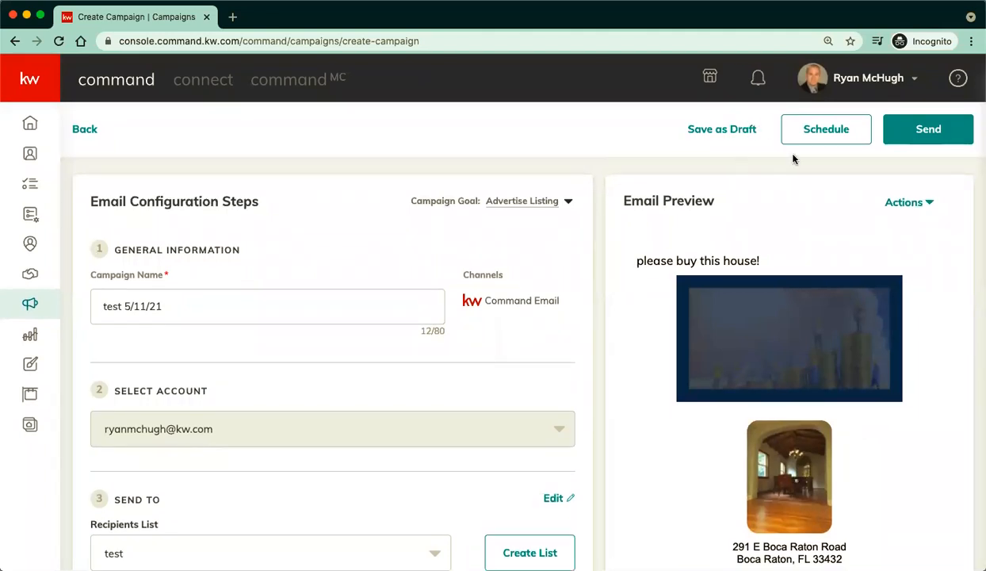
{"action": "left_click", "coordinate": [824, 138]}
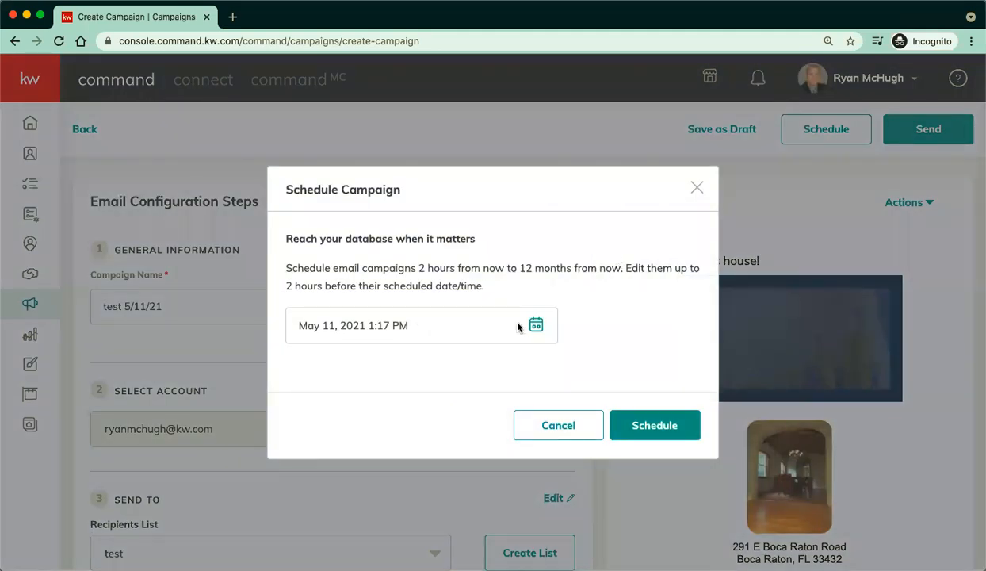
{"action": "left_click", "coordinate": [538, 326]}
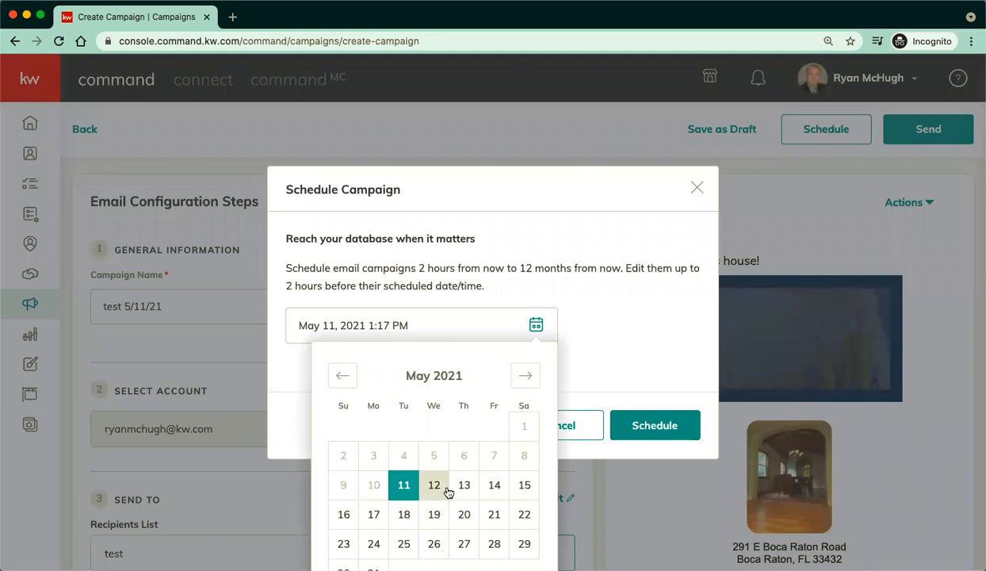
{"action": "left_click", "coordinate": [489, 495]}
{"action": "scroll", "coordinate": [490, 494], "scroll_direction": "down", "scroll_amount": 3}
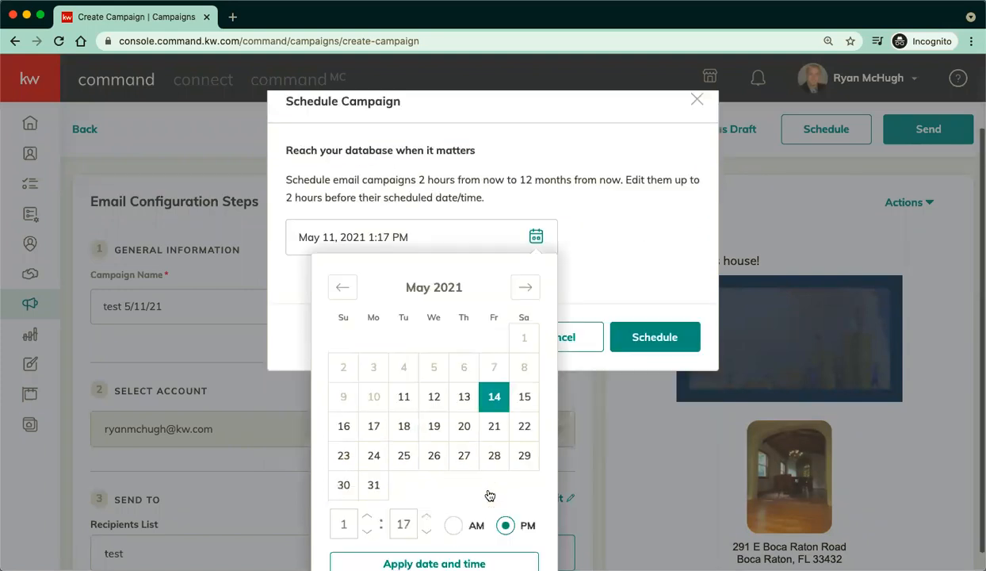
{"action": "left_click", "coordinate": [455, 508]}
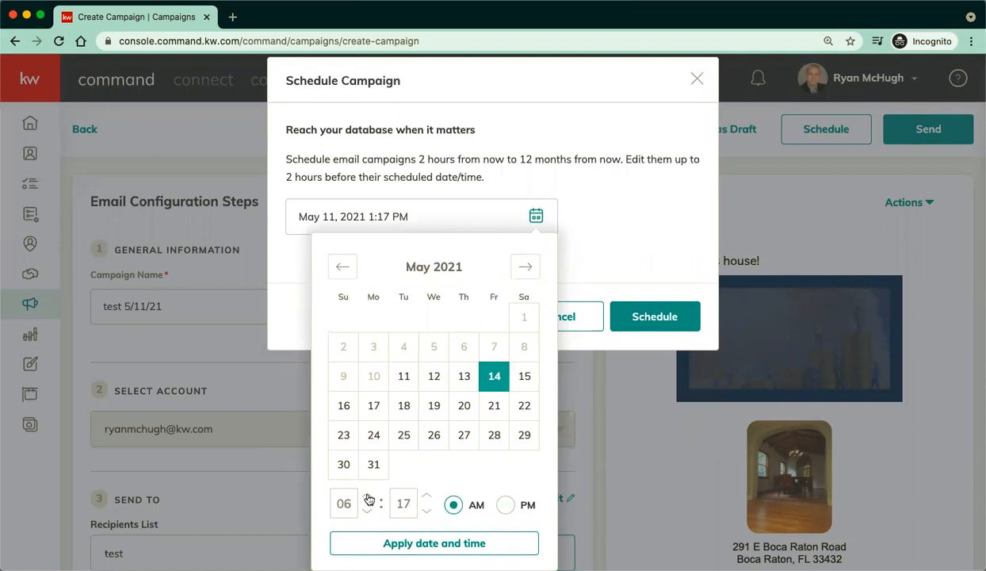
{"action": "left_click", "coordinate": [425, 542]}
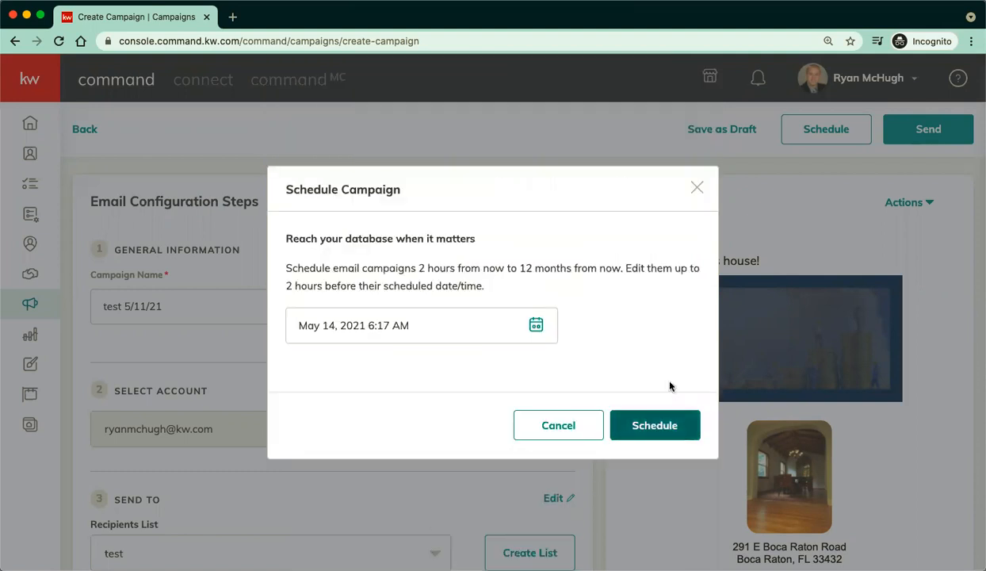
{"action": "left_click", "coordinate": [696, 188]}
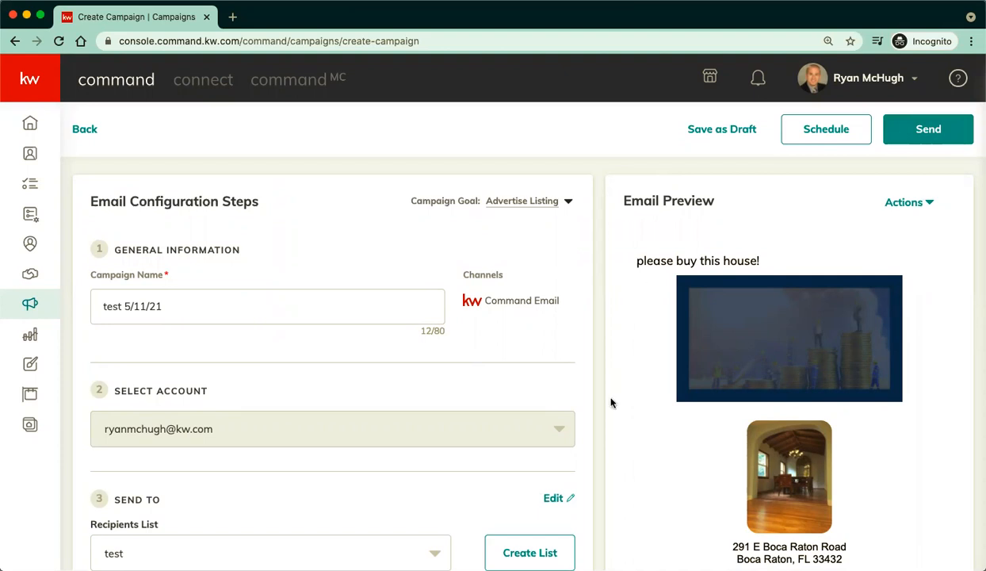
Go to Campaigns, glance at Paid Ads, and settle on the Emails campaign list.
{"action": "scroll", "coordinate": [604, 434], "scroll_direction": "down", "scroll_amount": 1}
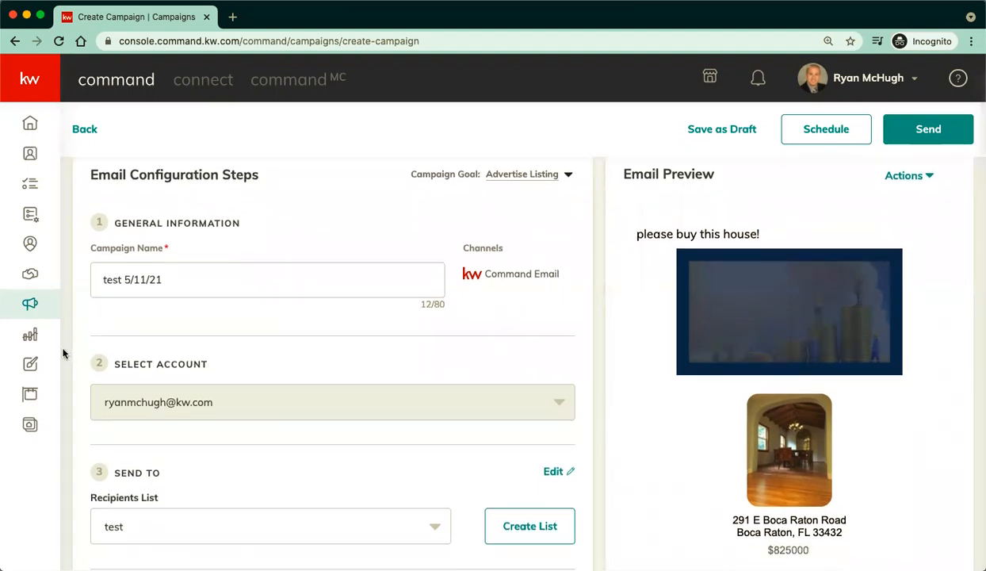
{"action": "left_click", "coordinate": [30, 304]}
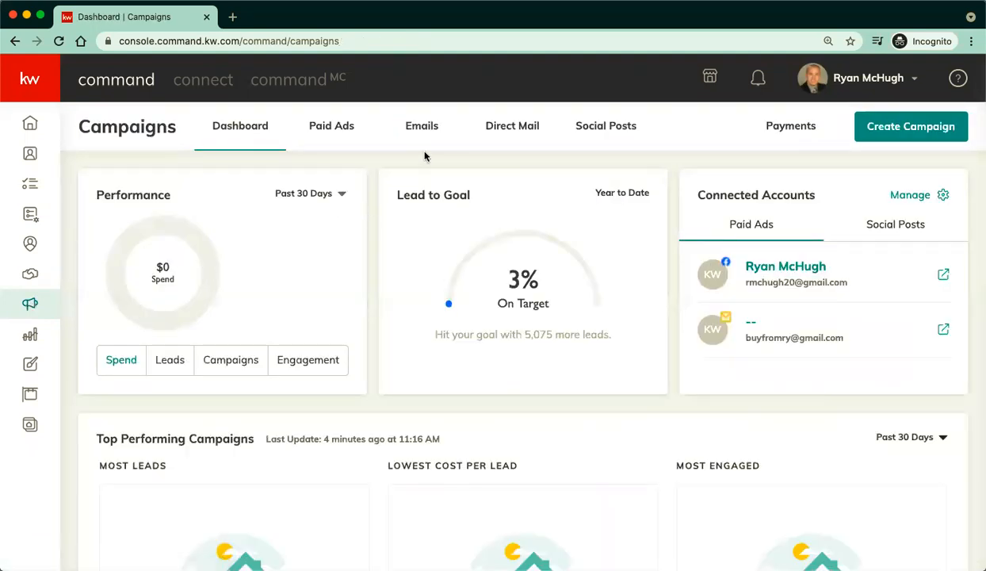
{"action": "left_click", "coordinate": [426, 132]}
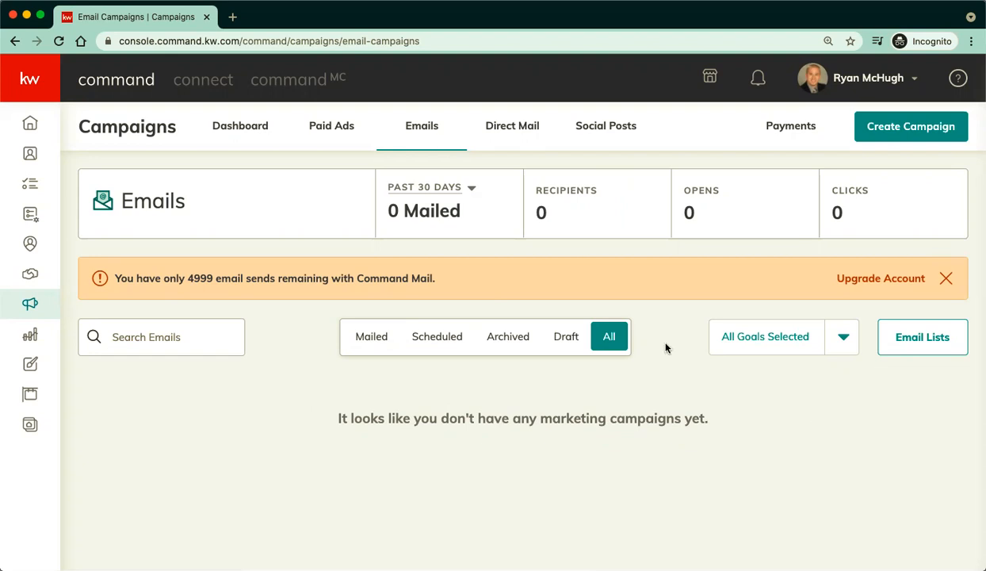
{"action": "left_click", "coordinate": [320, 141]}
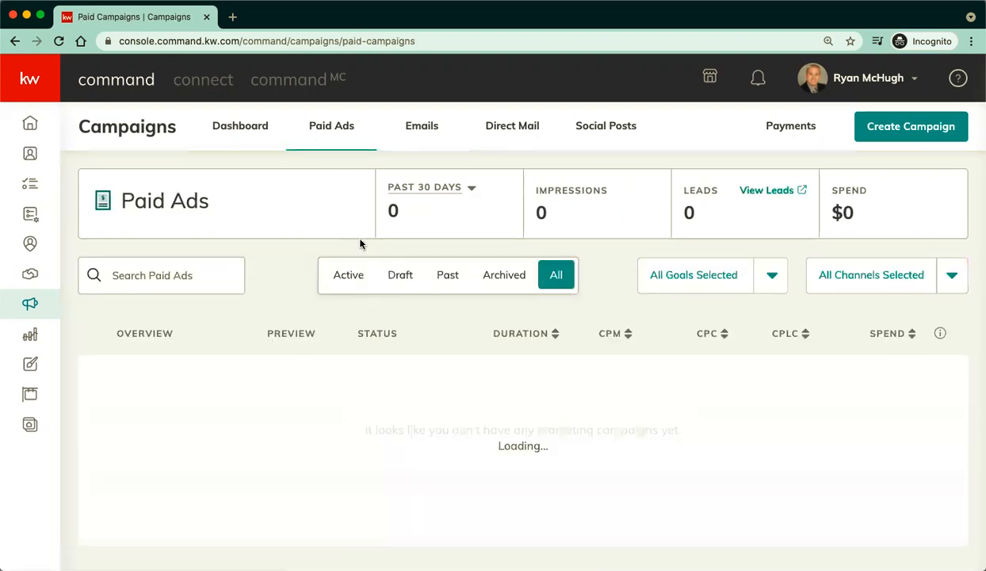
{"action": "left_click", "coordinate": [474, 191]}
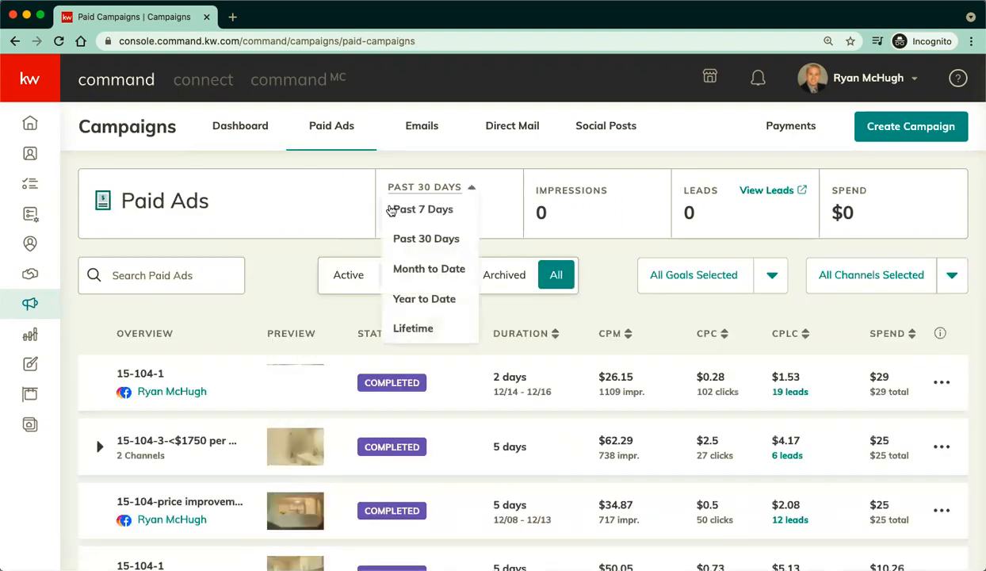
{"action": "left_click", "coordinate": [332, 225]}
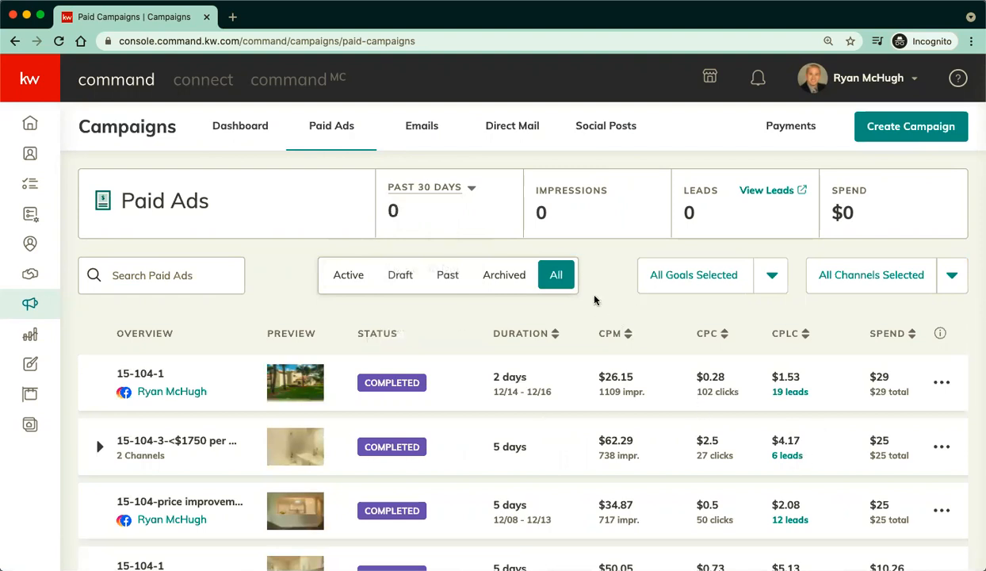
{"action": "scroll", "coordinate": [595, 300], "scroll_direction": "down", "scroll_amount": 1}
{"action": "left_click", "coordinate": [424, 127]}
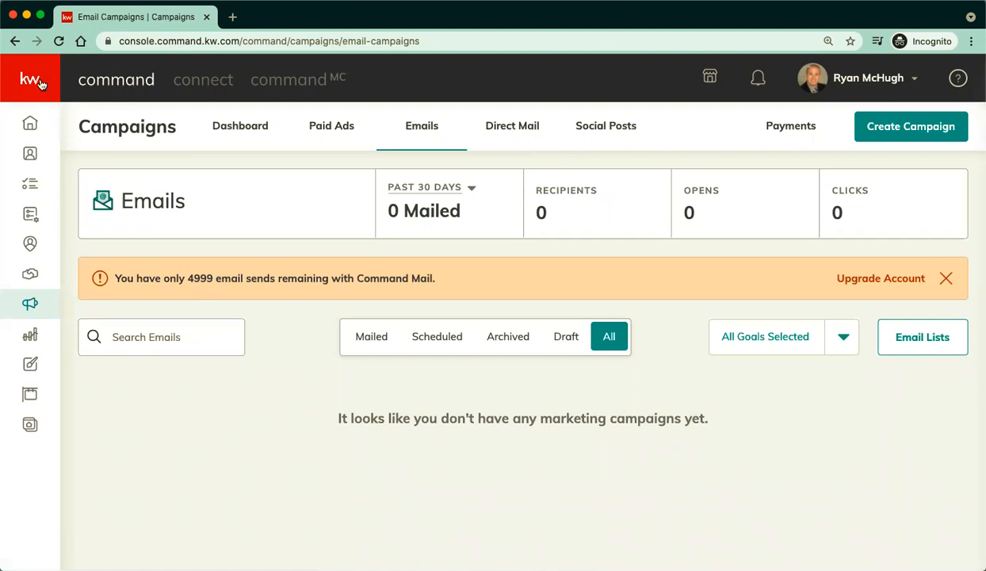
{"action": "mouse_move", "coordinate": [46, 105]}
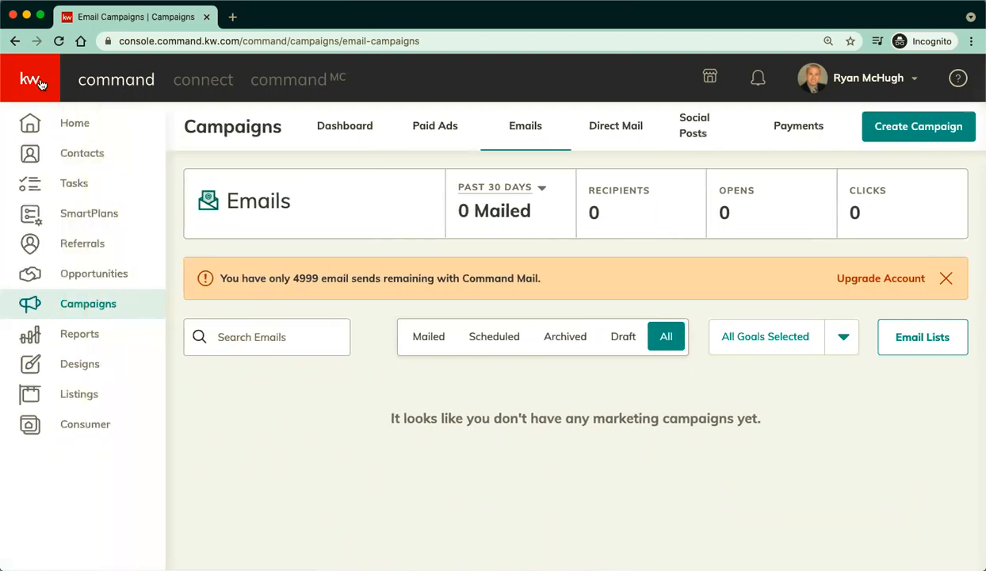
Dismiss the Twilio notice and create a SmartPlan named 'email plan test for class 5/11/21'.
{"action": "left_click", "coordinate": [86, 216]}
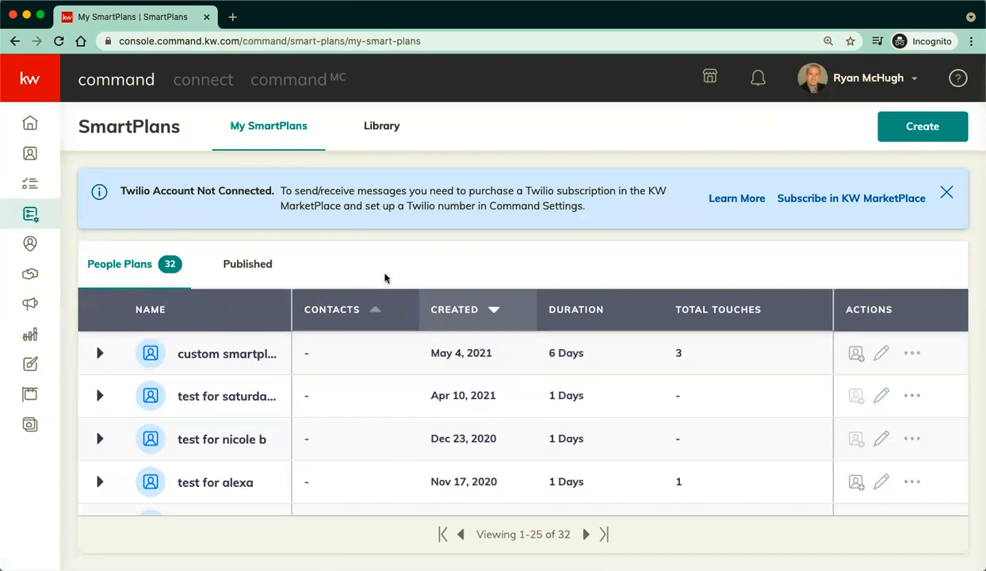
{"action": "left_click", "coordinate": [946, 193]}
{"action": "left_click", "coordinate": [924, 131]}
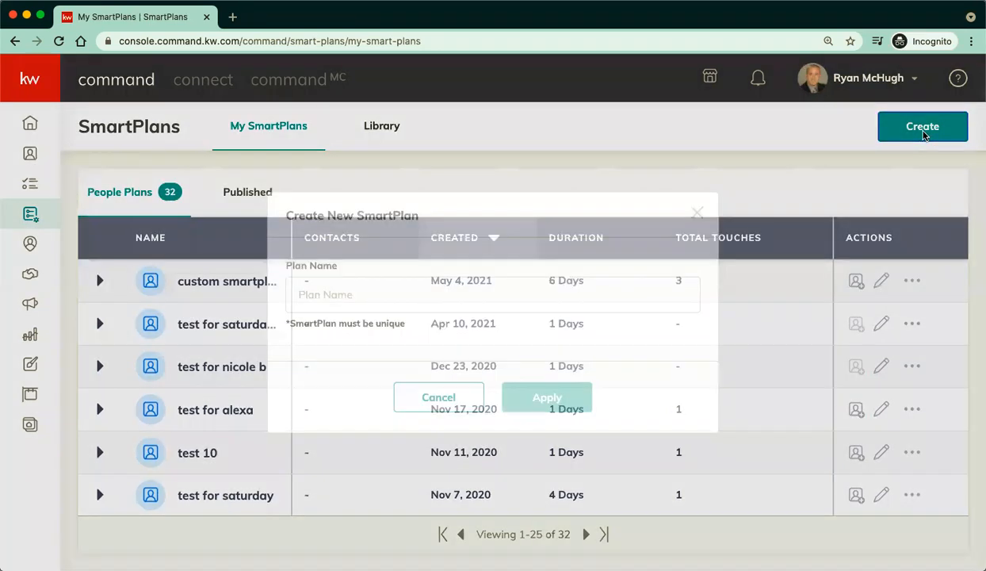
{"action": "left_click", "coordinate": [516, 288]}
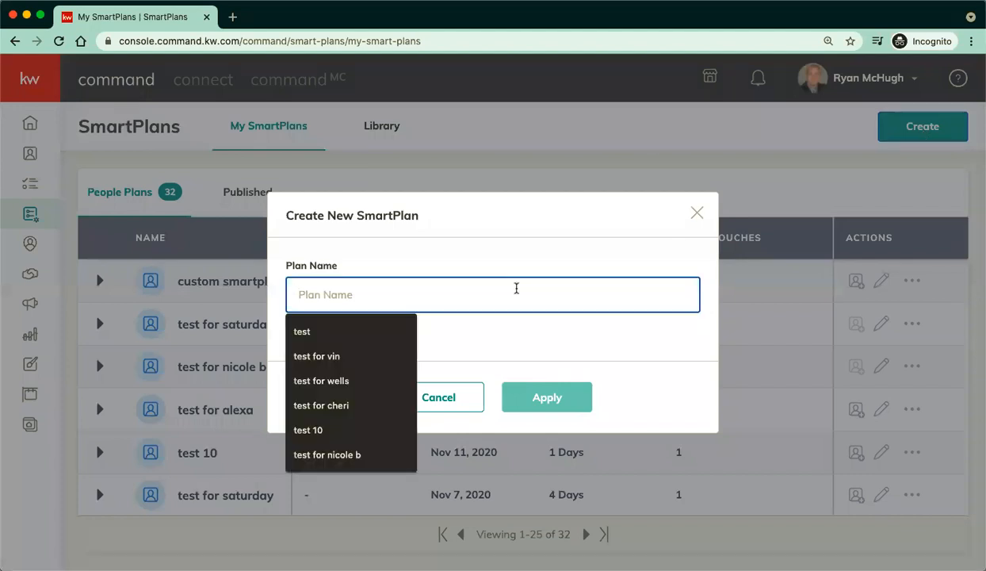
{"action": "type", "text": "email plan test for class 5/11/21"}
{"action": "left_click", "coordinate": [562, 401]}
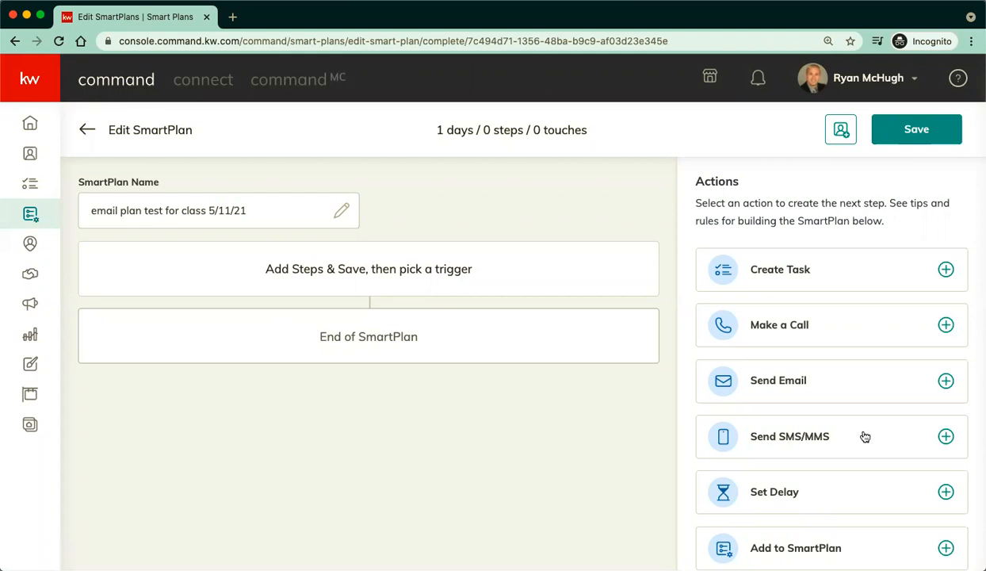
Add a Send Email step to the plan with the subject 'say hello'.
{"action": "scroll", "coordinate": [865, 436], "scroll_direction": "down", "scroll_amount": 3}
{"action": "scroll", "coordinate": [864, 436], "scroll_direction": "down", "scroll_amount": 10}
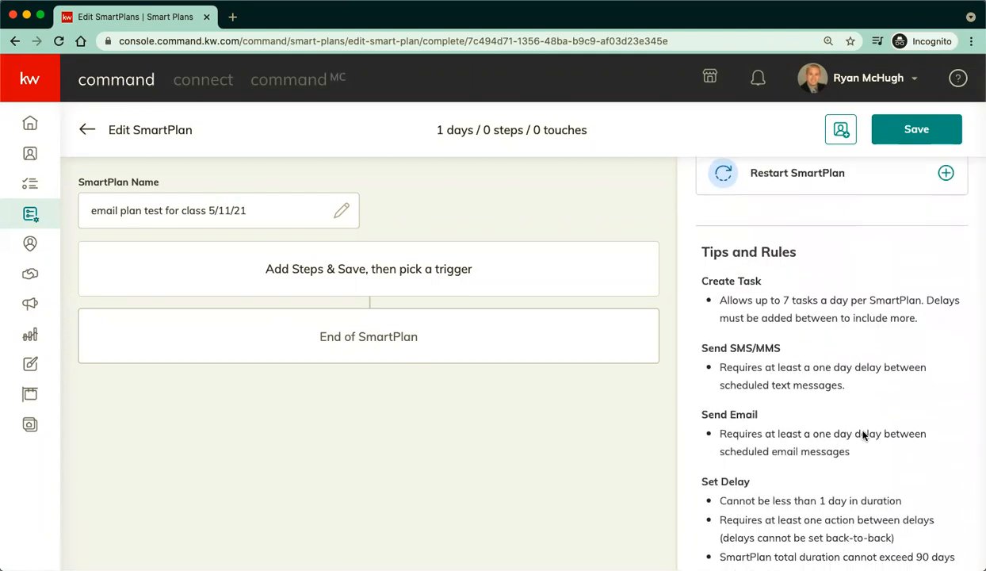
{"action": "scroll", "coordinate": [863, 430], "scroll_direction": "up", "scroll_amount": 12}
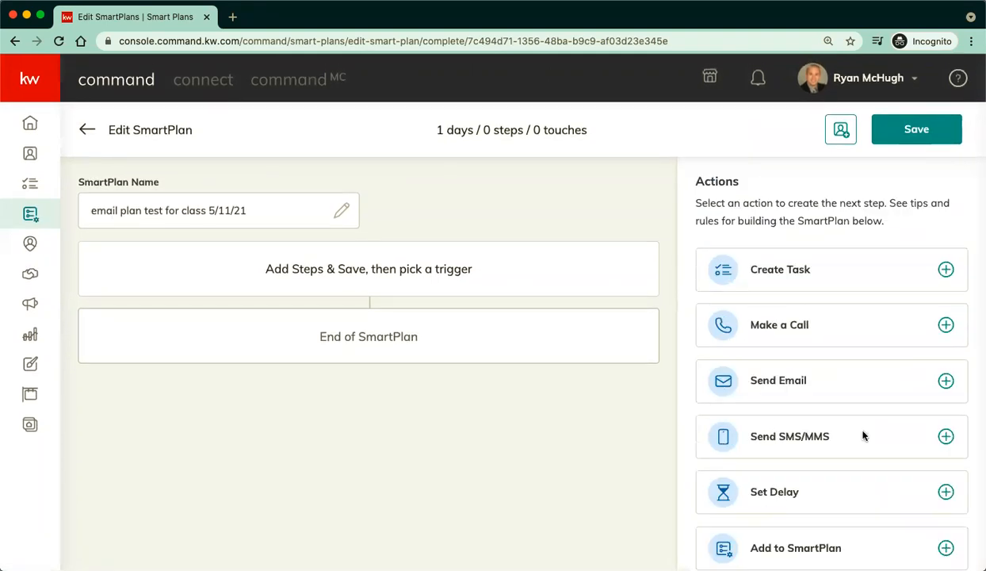
{"action": "scroll", "coordinate": [865, 436], "scroll_direction": "down", "scroll_amount": 2}
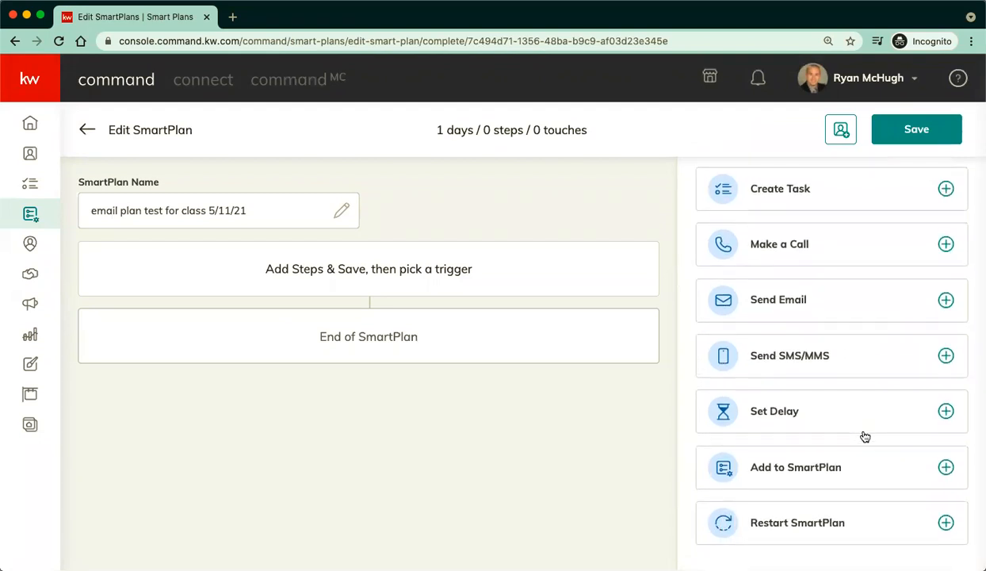
{"action": "scroll", "coordinate": [863, 435], "scroll_direction": "up", "scroll_amount": 2}
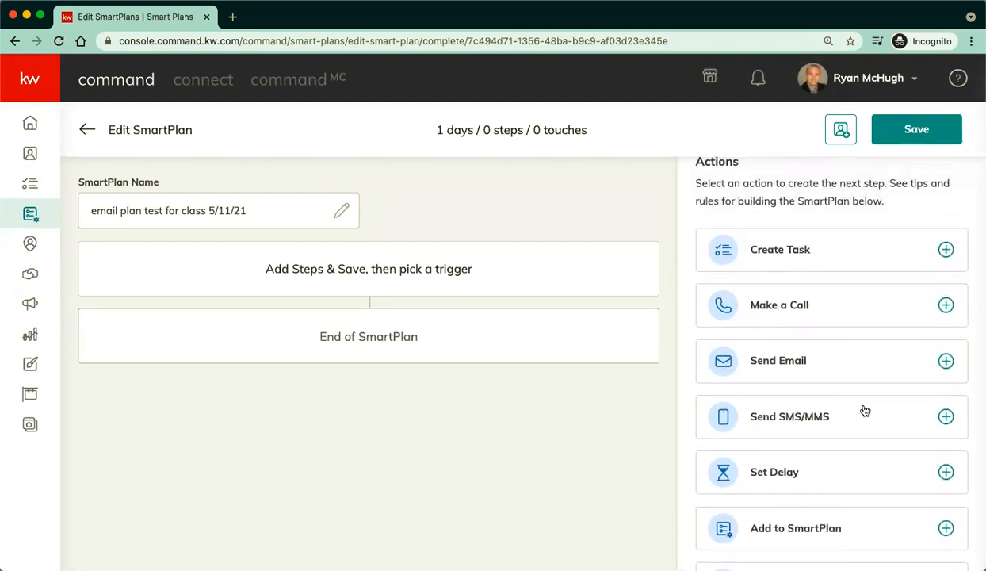
{"action": "left_click", "coordinate": [946, 361]}
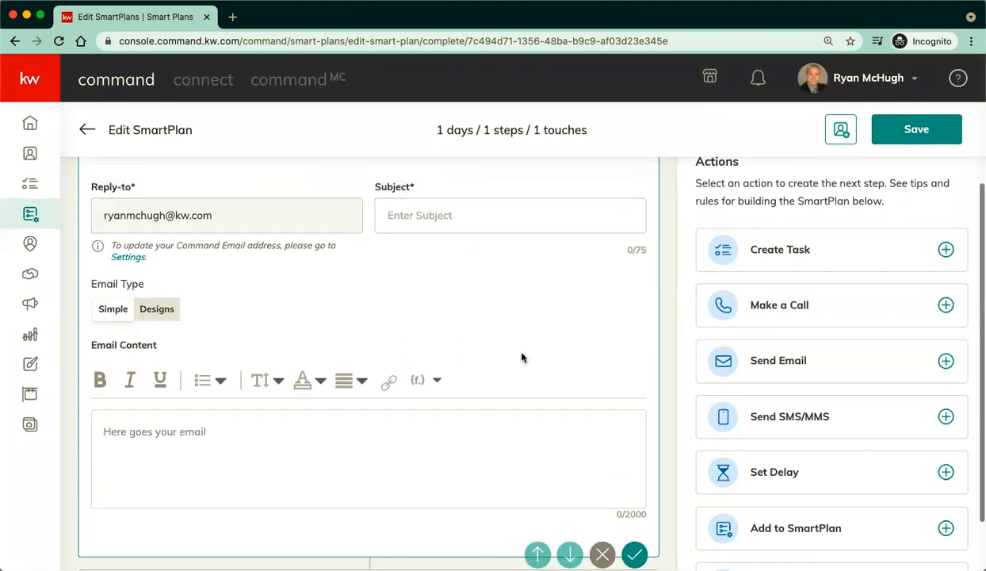
{"action": "scroll", "coordinate": [244, 270], "scroll_direction": "up", "scroll_amount": 1}
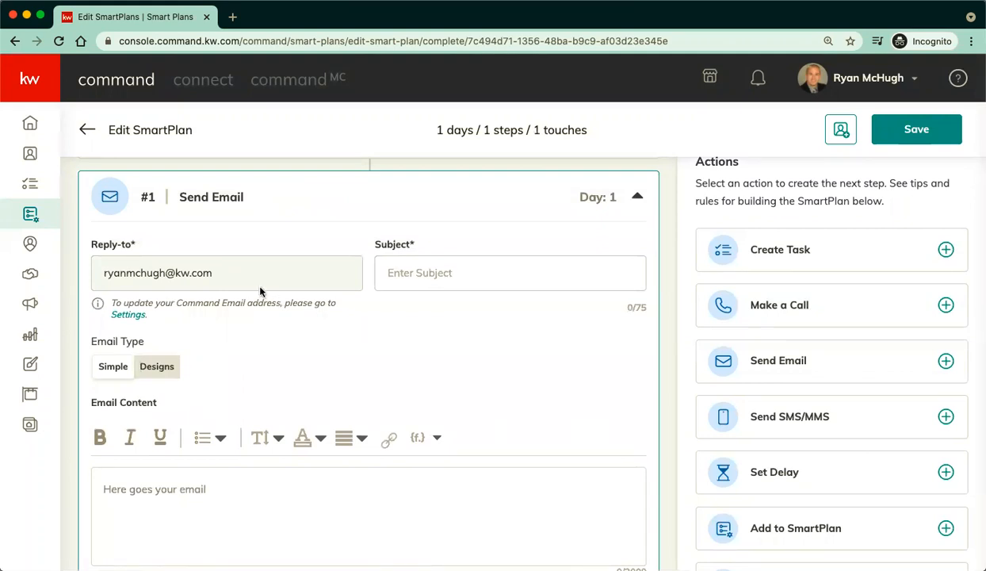
{"action": "left_click", "coordinate": [390, 275]}
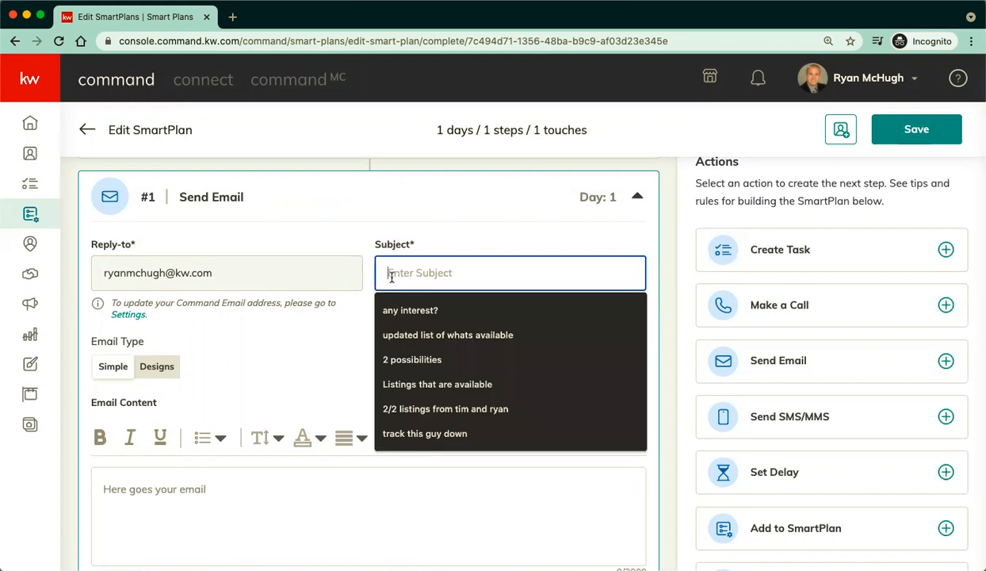
{"action": "type", "text": "say hello"}
Write a short greeting introducing the sender as the email body.
{"action": "left_click", "coordinate": [247, 499]}
{"action": "type", "text": "hi its ryan, hope y"}
{"action": "type", "text": "our good!"}
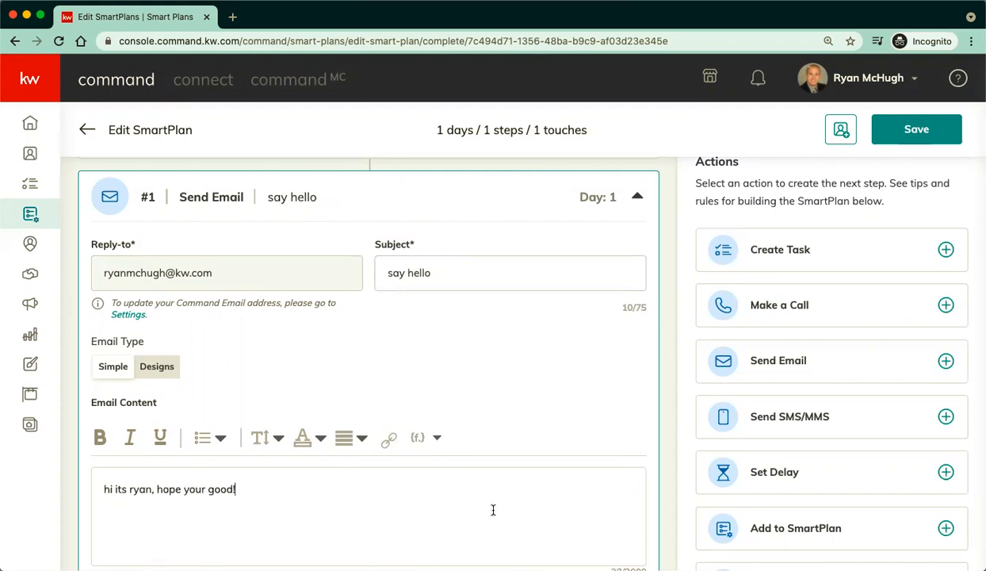
{"action": "scroll", "coordinate": [555, 427], "scroll_direction": "down", "scroll_amount": 2}
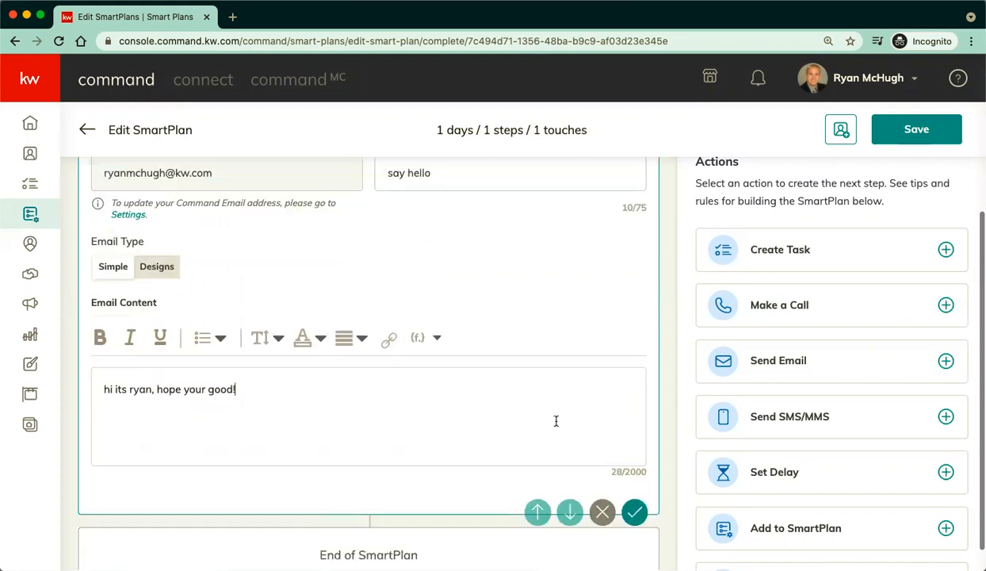
Add a 7-day delay followed by a second email with subject 'check this out..'.
{"action": "left_click", "coordinate": [945, 473]}
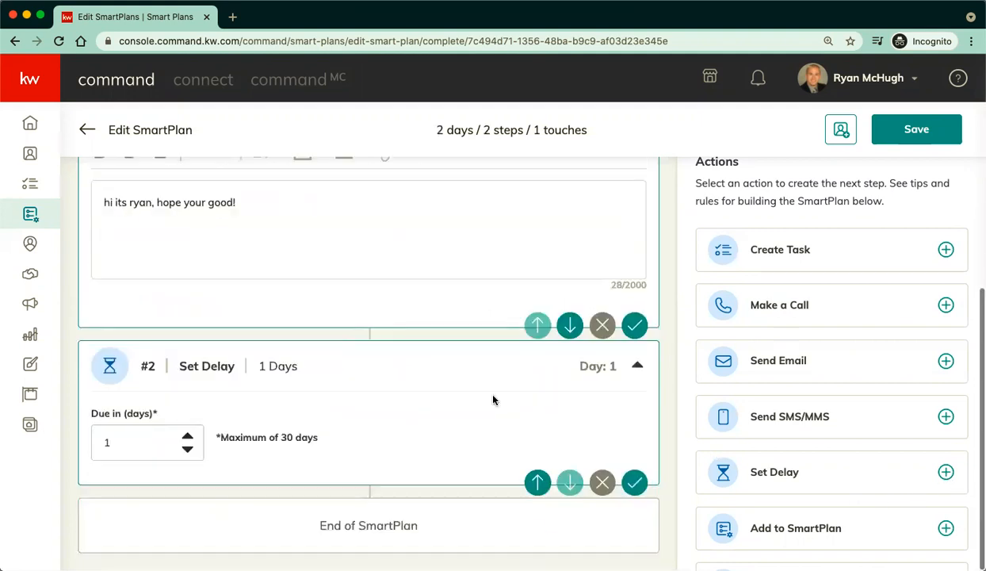
{"action": "left_click", "coordinate": [187, 439]}
{"action": "left_click", "coordinate": [187, 438]}
{"action": "left_click", "coordinate": [187, 438]}
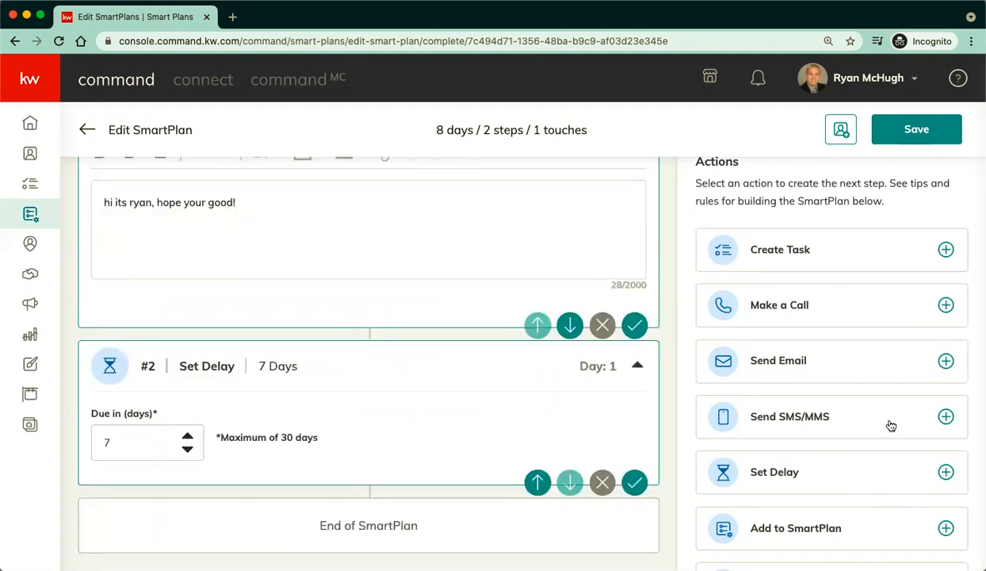
{"action": "left_click", "coordinate": [946, 361]}
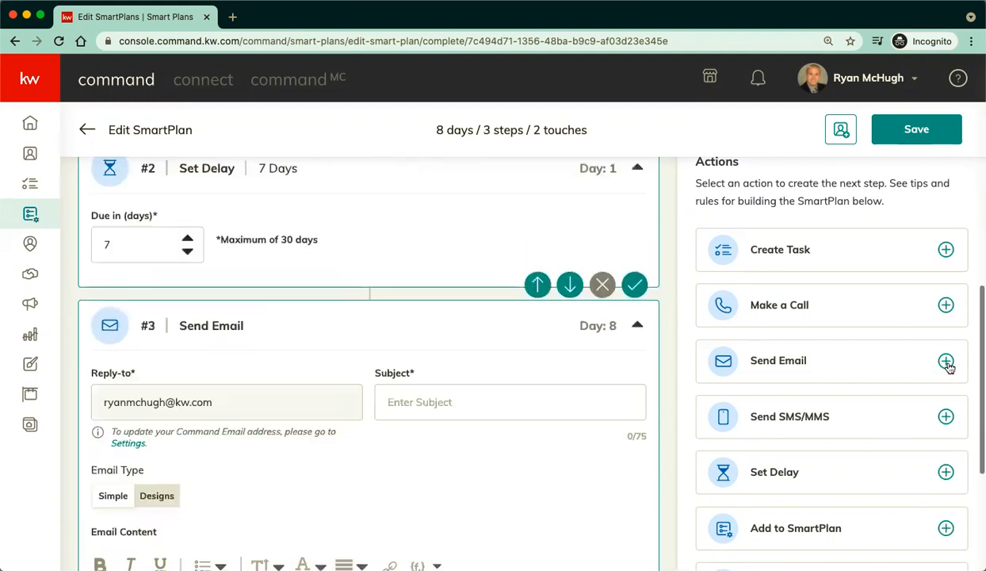
{"action": "scroll", "coordinate": [401, 288], "scroll_direction": "up", "scroll_amount": 1}
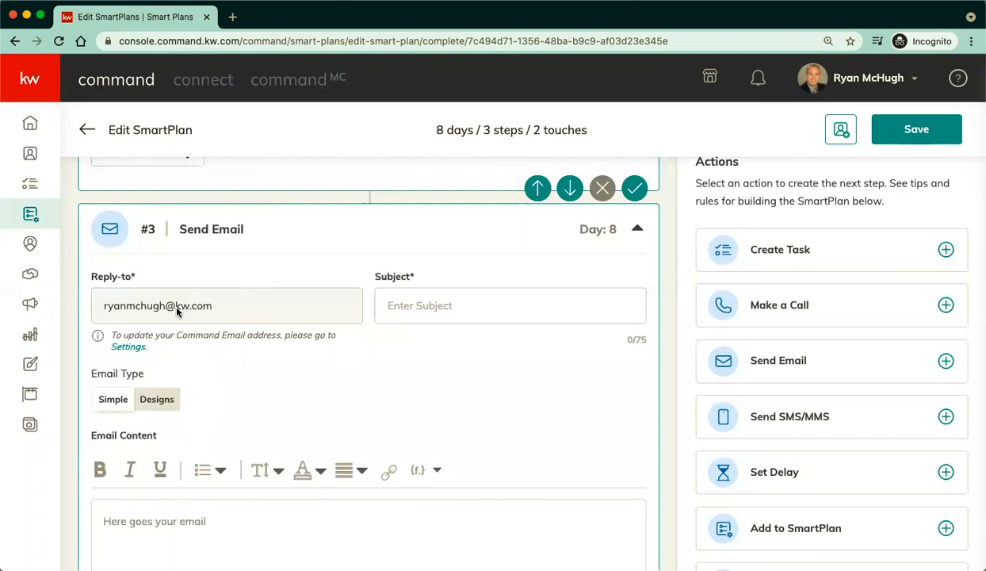
{"action": "left_click", "coordinate": [420, 316]}
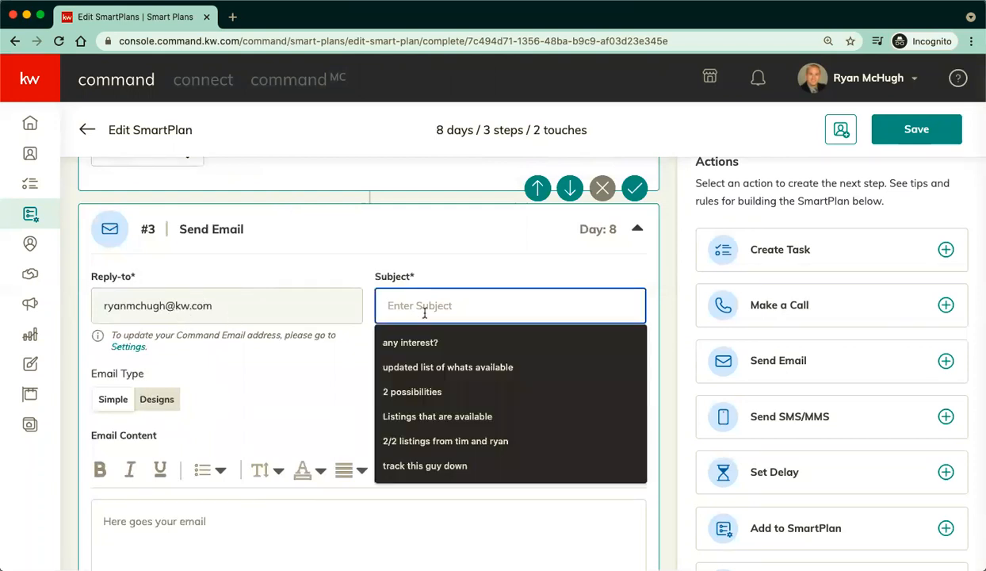
{"action": "type", "text": "check this out..."}
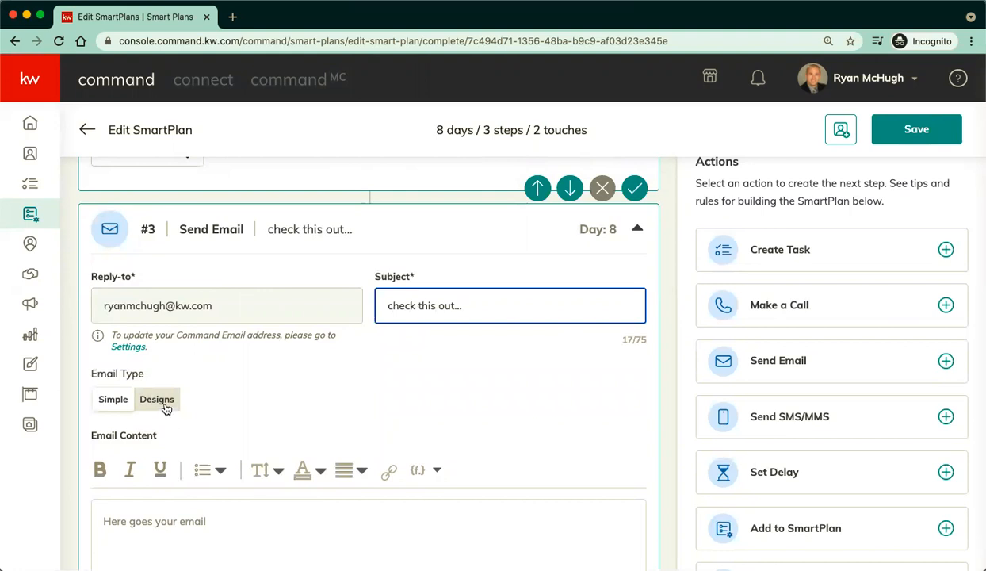
Switch the second email to a designed email and bring up the template library.
{"action": "left_click", "coordinate": [166, 404]}
{"action": "scroll", "coordinate": [229, 411], "scroll_direction": "down", "scroll_amount": 1}
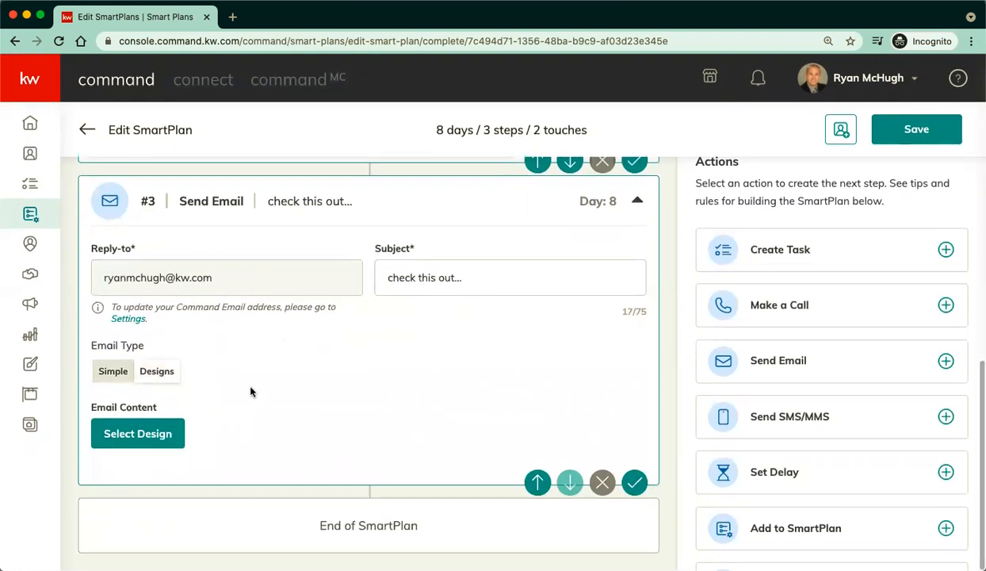
{"action": "left_click", "coordinate": [138, 447]}
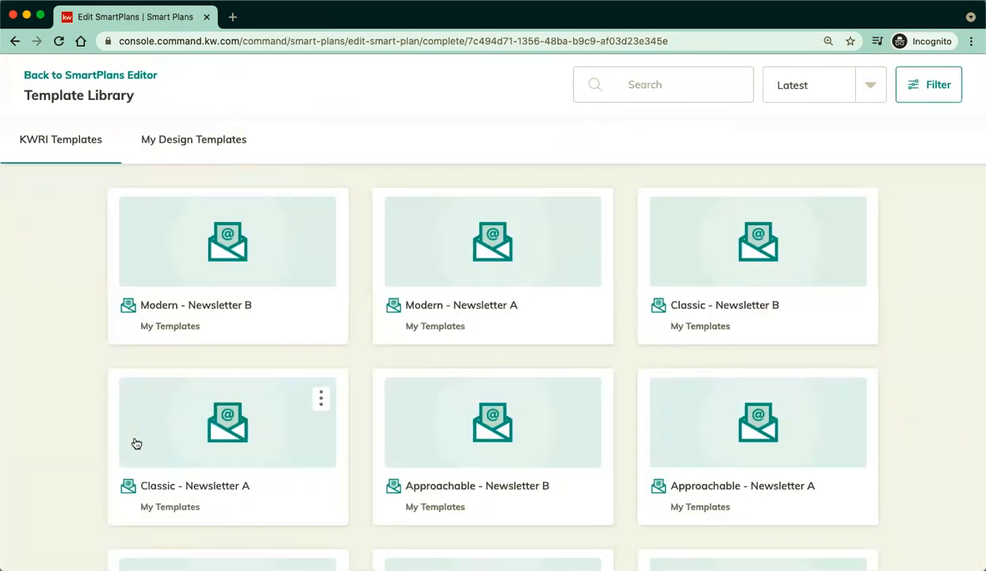
Choose 'ry test for class 5/11/21' from My Design Templates for the Day 8 email and save.
{"action": "left_click", "coordinate": [178, 153]}
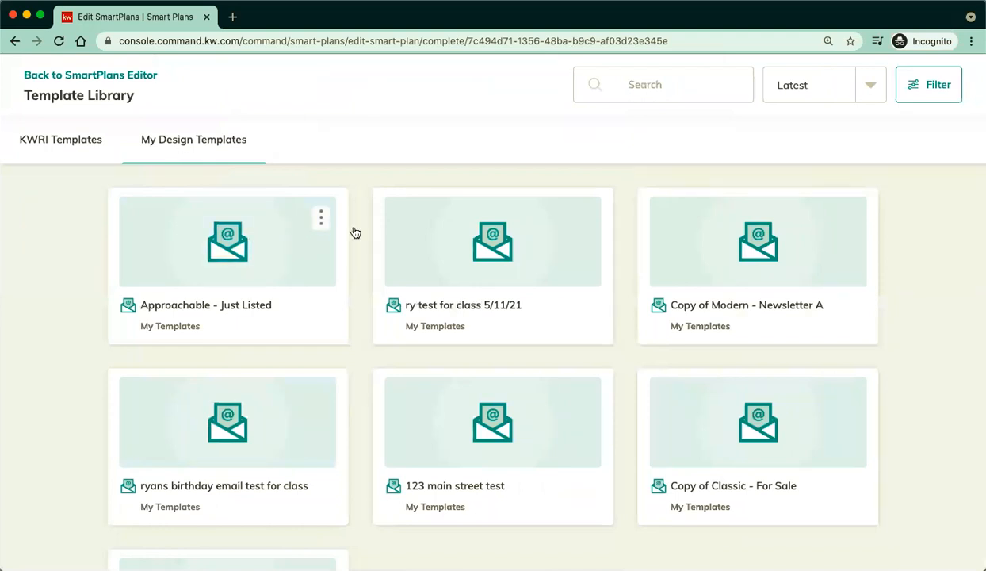
{"action": "left_click", "coordinate": [470, 244]}
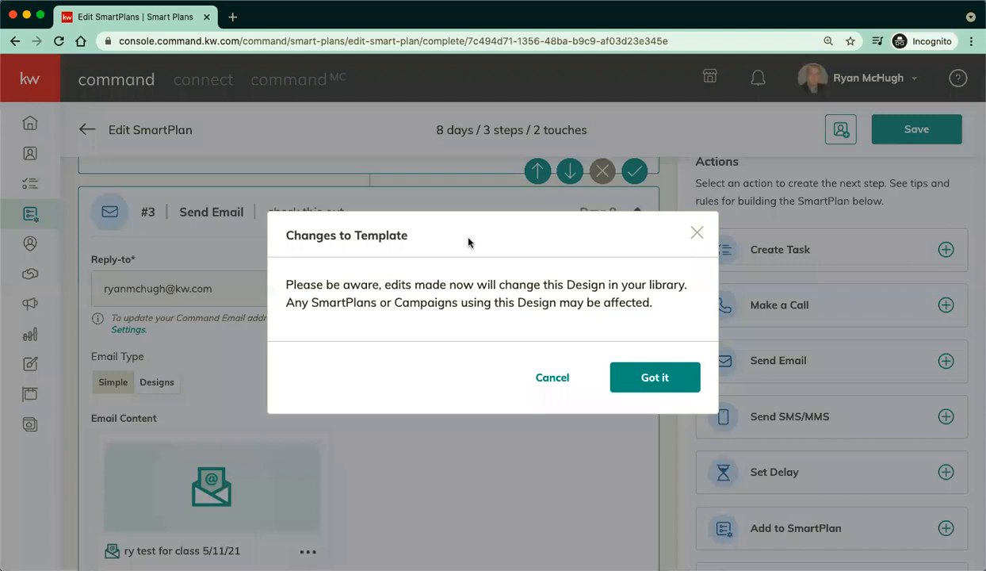
{"action": "left_click", "coordinate": [653, 378]}
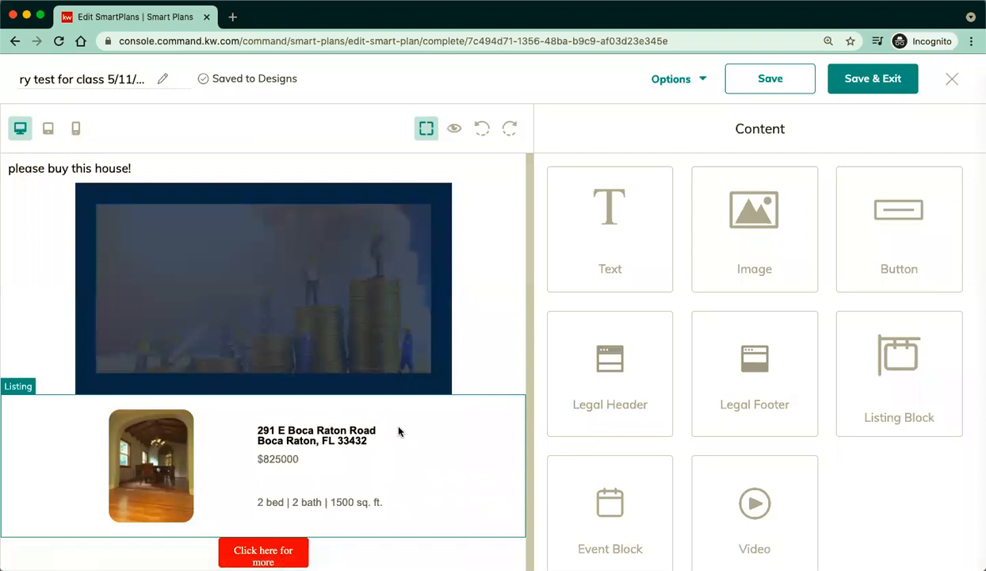
{"action": "left_click", "coordinate": [864, 85]}
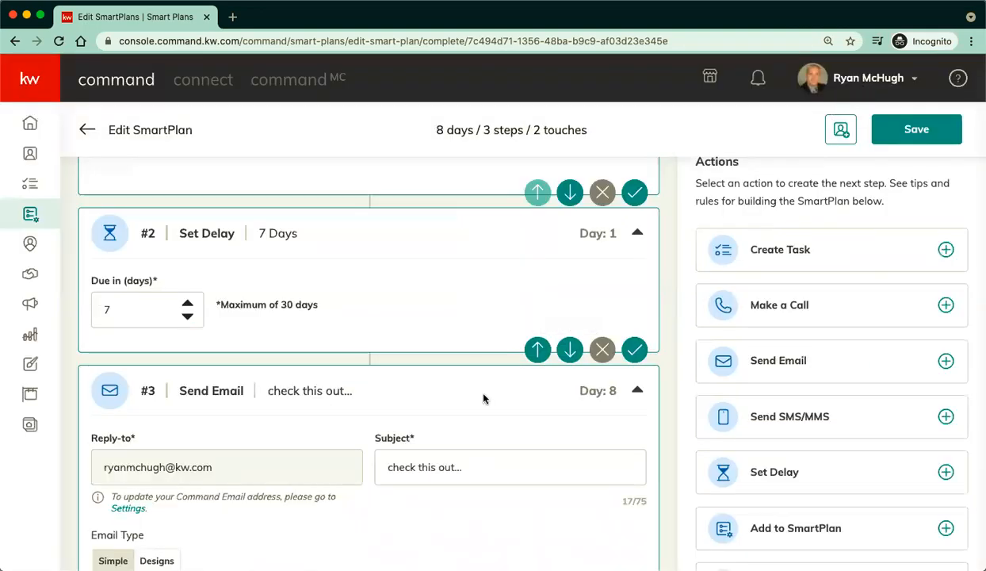
Review the email, 7-day delay and designed email steps, then save the SmartPlan.
{"action": "scroll", "coordinate": [483, 398], "scroll_direction": "down", "scroll_amount": 5}
{"action": "scroll", "coordinate": [483, 398], "scroll_direction": "down", "scroll_amount": 1}
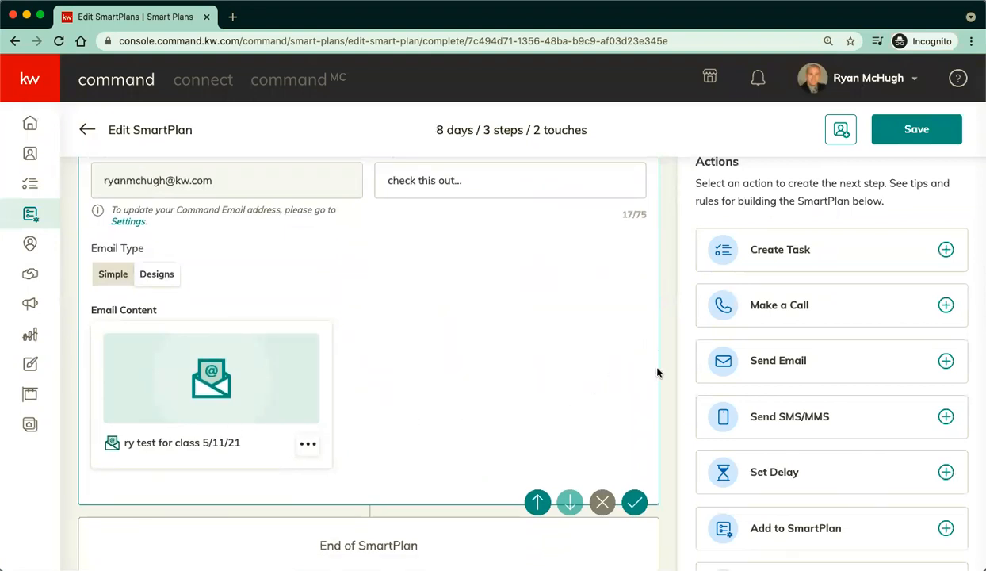
{"action": "scroll", "coordinate": [657, 372], "scroll_direction": "up", "scroll_amount": 10}
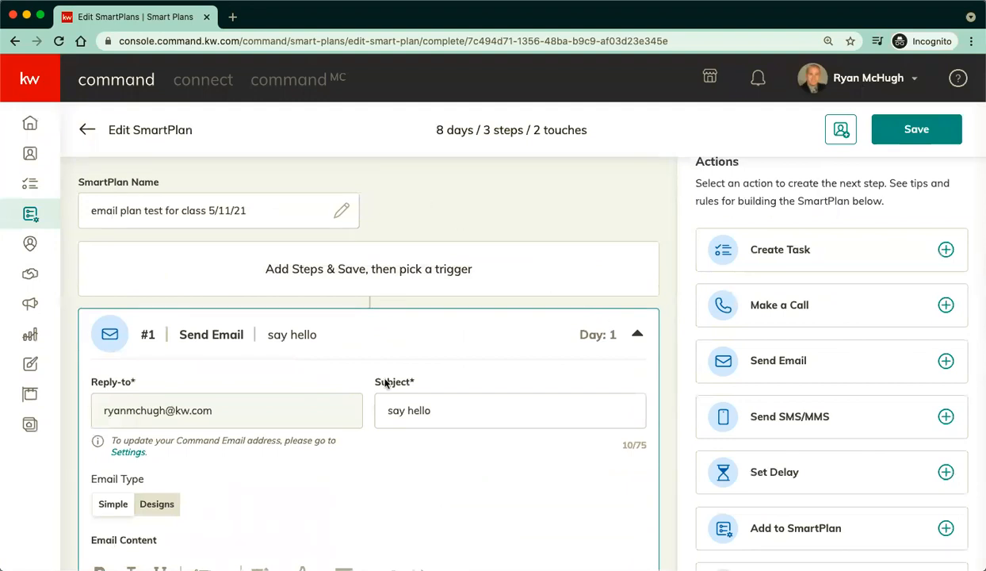
{"action": "scroll", "coordinate": [383, 426], "scroll_direction": "down", "scroll_amount": 3}
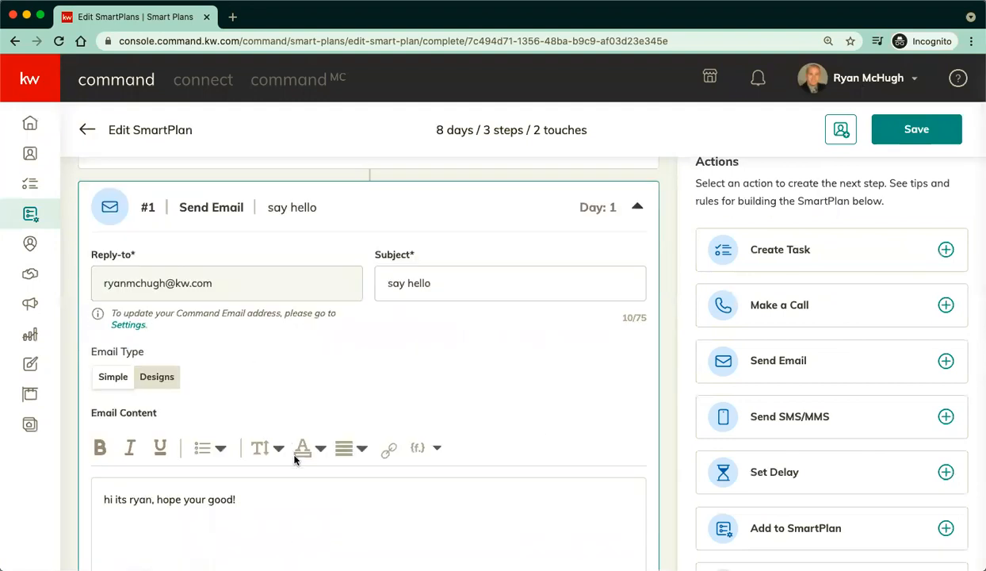
{"action": "scroll", "coordinate": [394, 481], "scroll_direction": "down", "scroll_amount": 5}
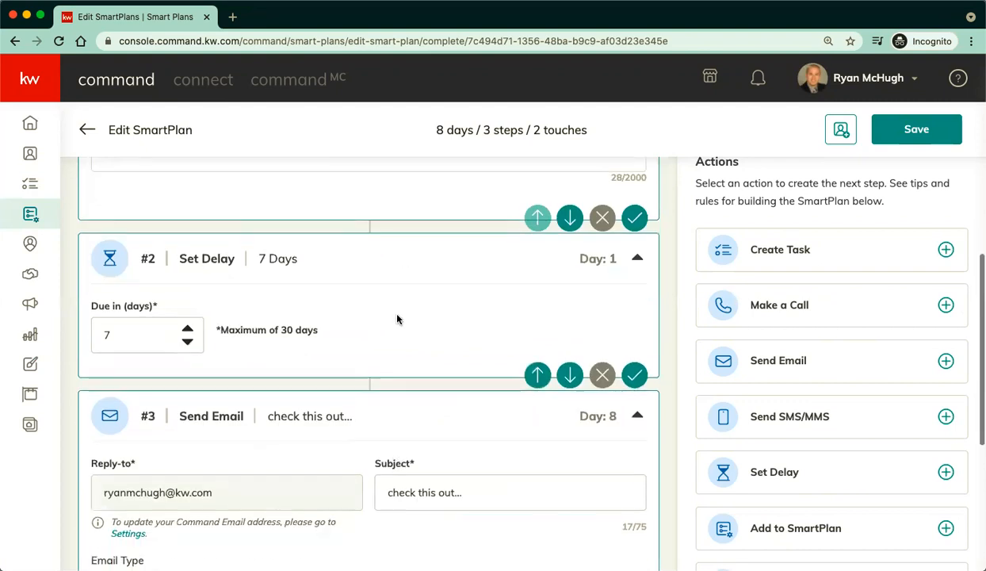
{"action": "scroll", "coordinate": [363, 346], "scroll_direction": "down", "scroll_amount": 5}
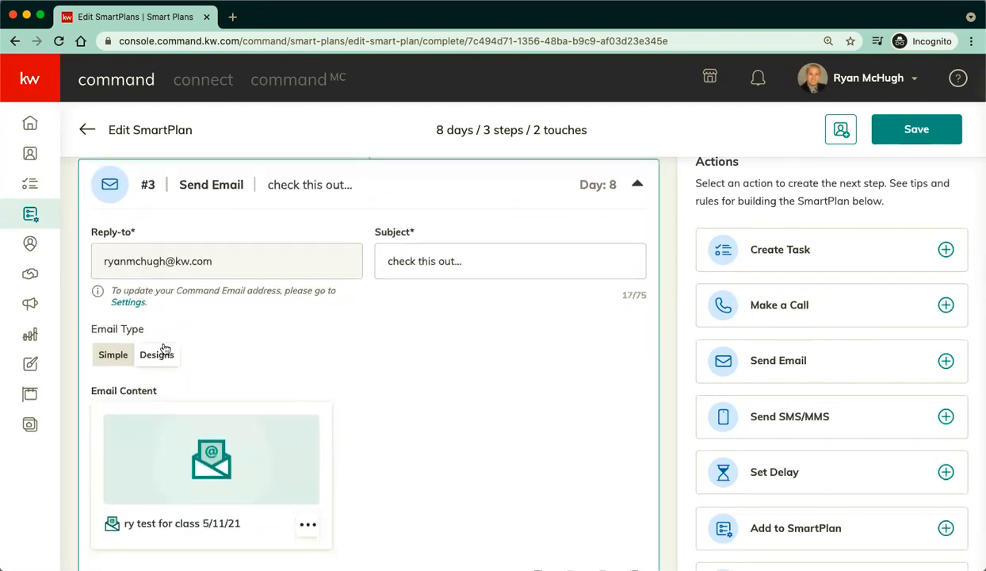
{"action": "scroll", "coordinate": [455, 431], "scroll_direction": "down", "scroll_amount": 2}
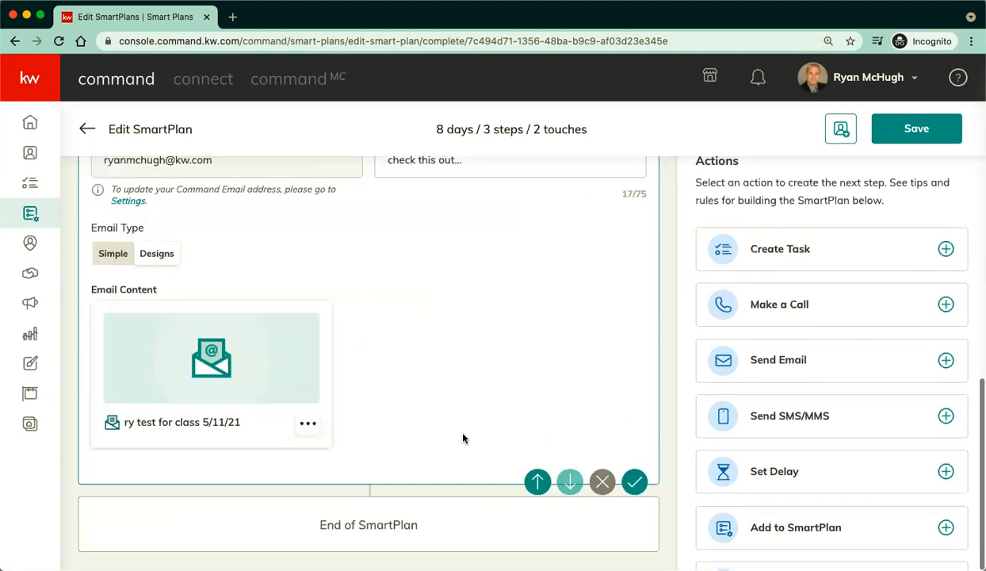
{"action": "left_click", "coordinate": [919, 135]}
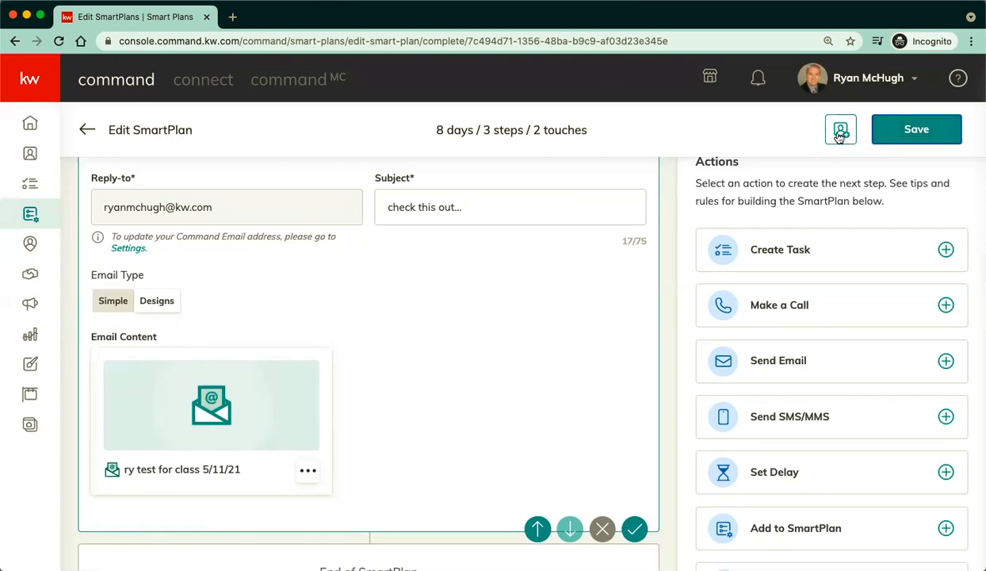
Open the Add Clients dialog and try selecting and clearing various clients.
{"action": "left_click", "coordinate": [840, 133]}
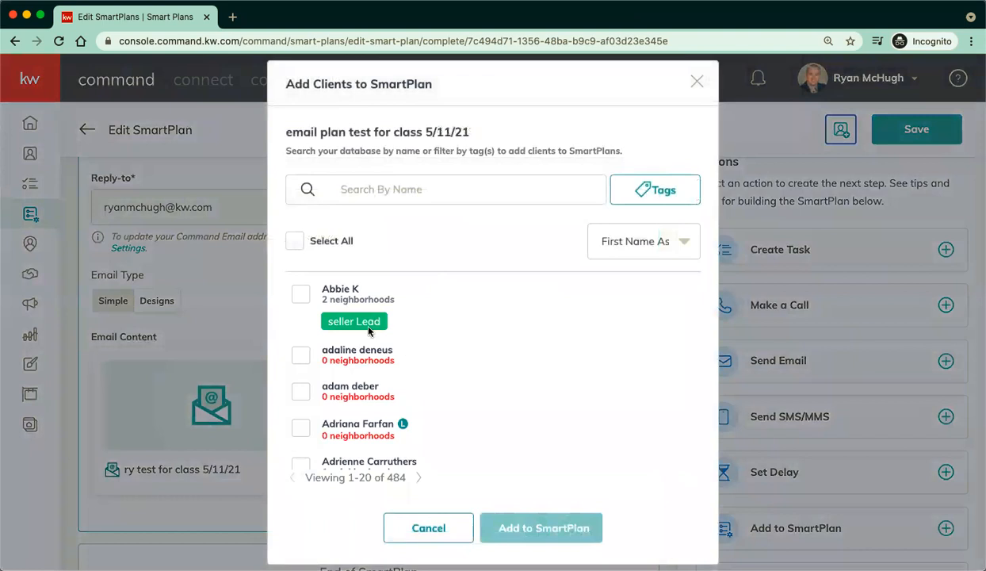
{"action": "left_click", "coordinate": [294, 241]}
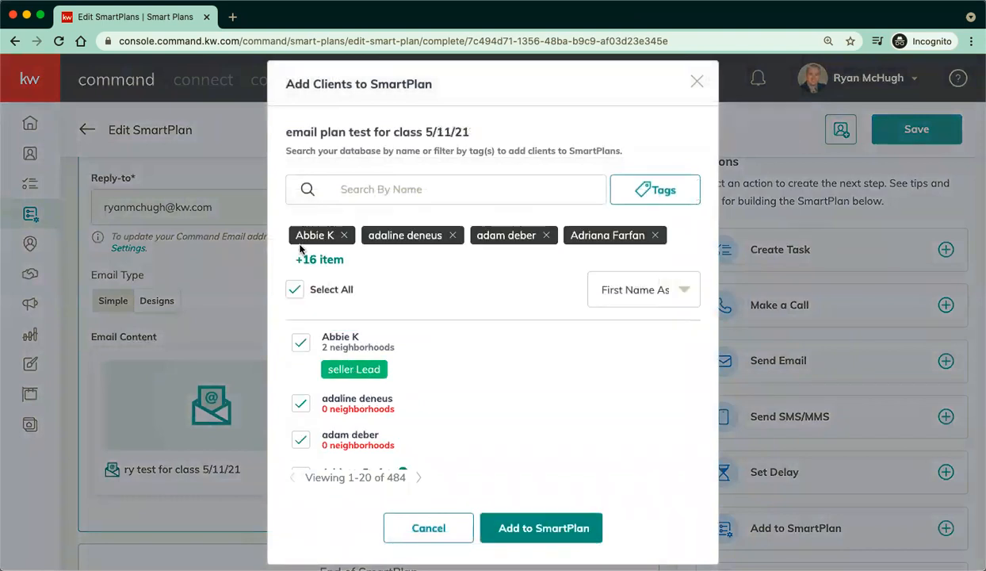
{"action": "left_click", "coordinate": [295, 289]}
{"action": "left_click", "coordinate": [300, 320]}
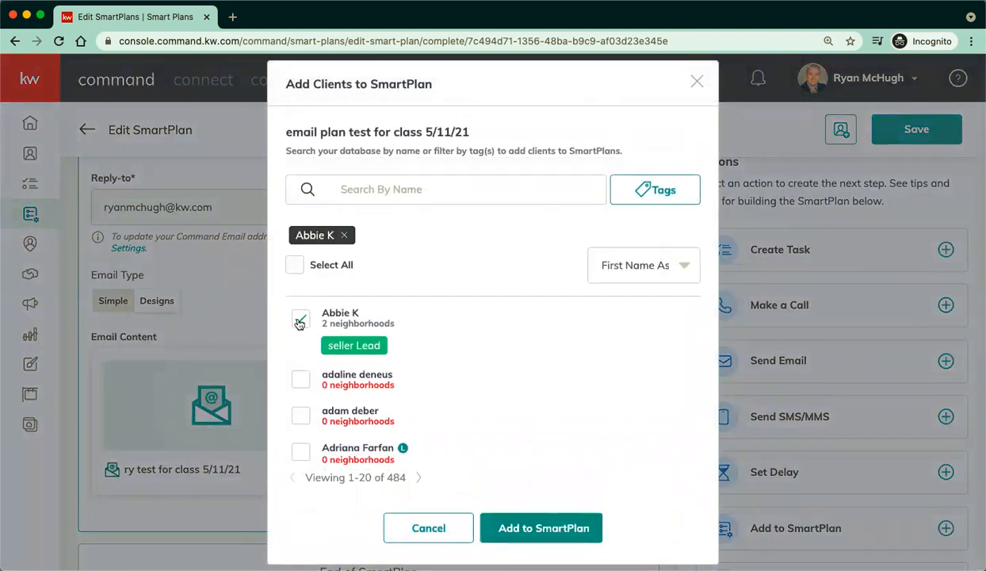
{"action": "left_click", "coordinate": [302, 417]}
{"action": "left_click", "coordinate": [302, 450]}
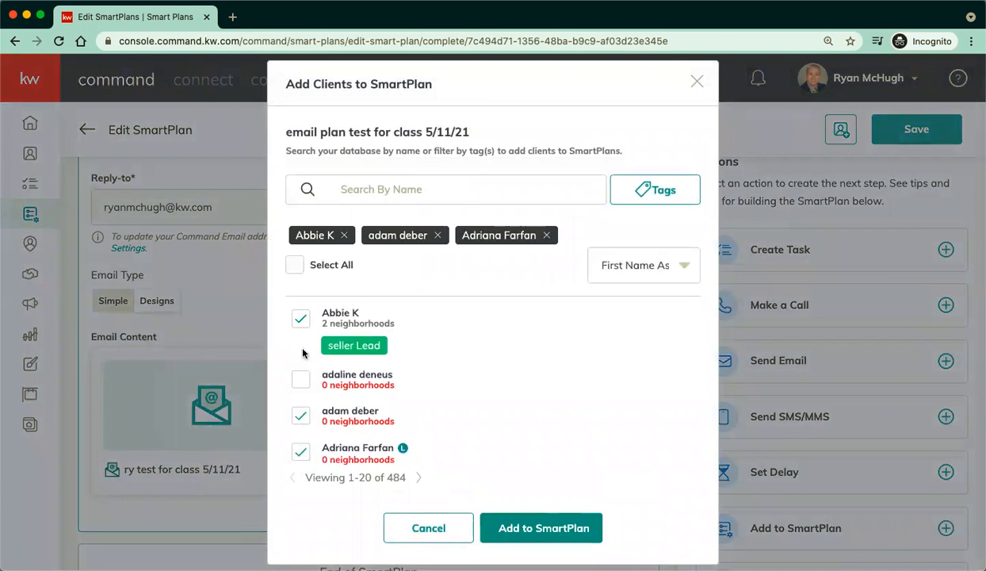
{"action": "double_click", "coordinate": [294, 265]}
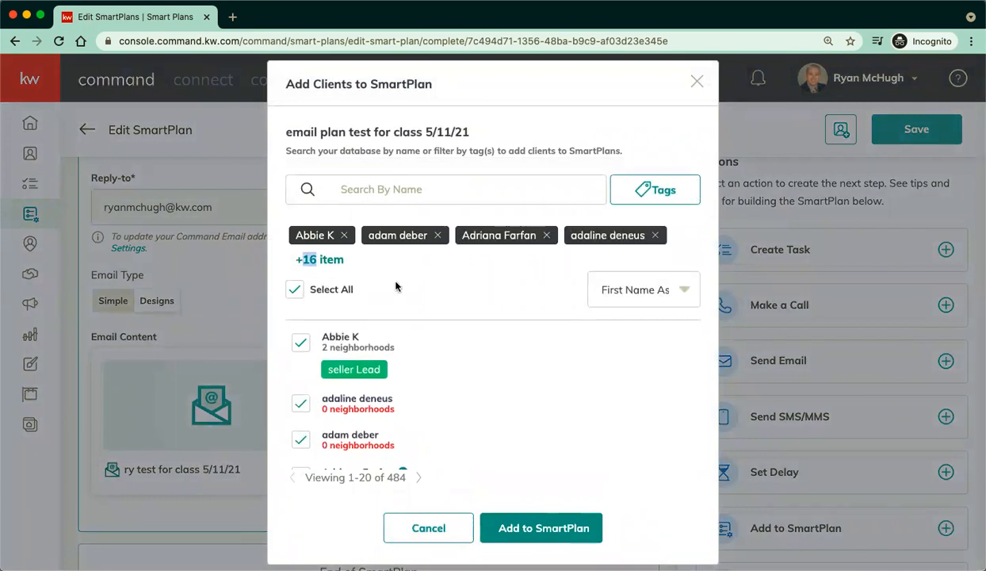
{"action": "left_click", "coordinate": [294, 289]}
Filter by tag 'people that think i talk way too fast', select both, then close without adding.
{"action": "left_click", "coordinate": [644, 195]}
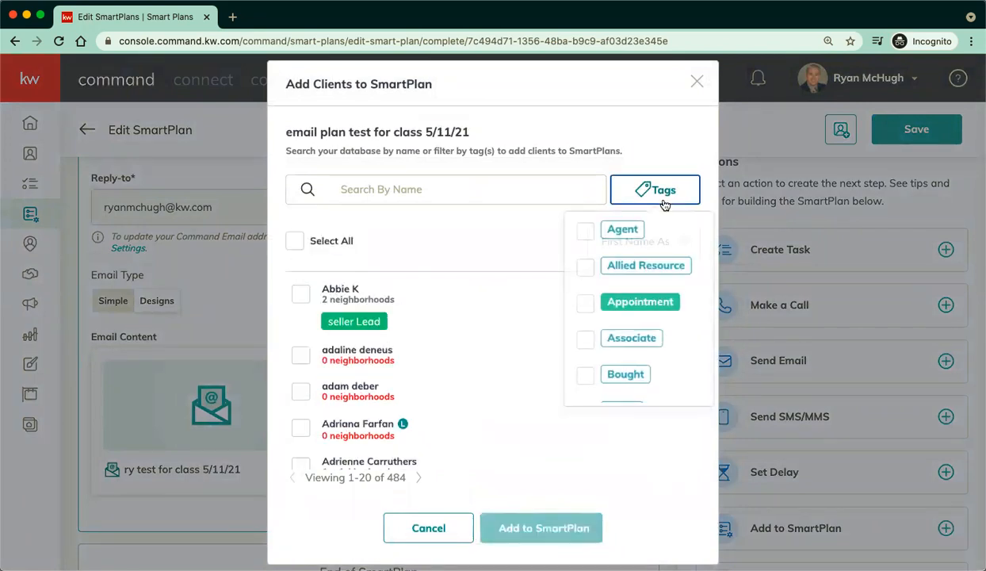
{"action": "scroll", "coordinate": [634, 317], "scroll_direction": "down", "scroll_amount": 3}
{"action": "scroll", "coordinate": [636, 345], "scroll_direction": "down", "scroll_amount": 10}
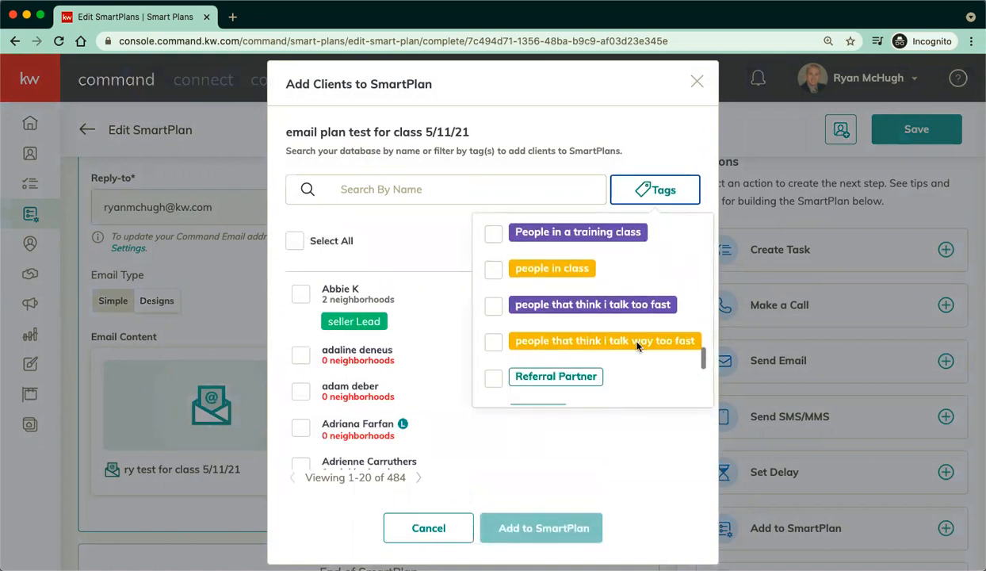
{"action": "scroll", "coordinate": [637, 346], "scroll_direction": "down", "scroll_amount": 1}
{"action": "scroll", "coordinate": [637, 344], "scroll_direction": "up", "scroll_amount": 1}
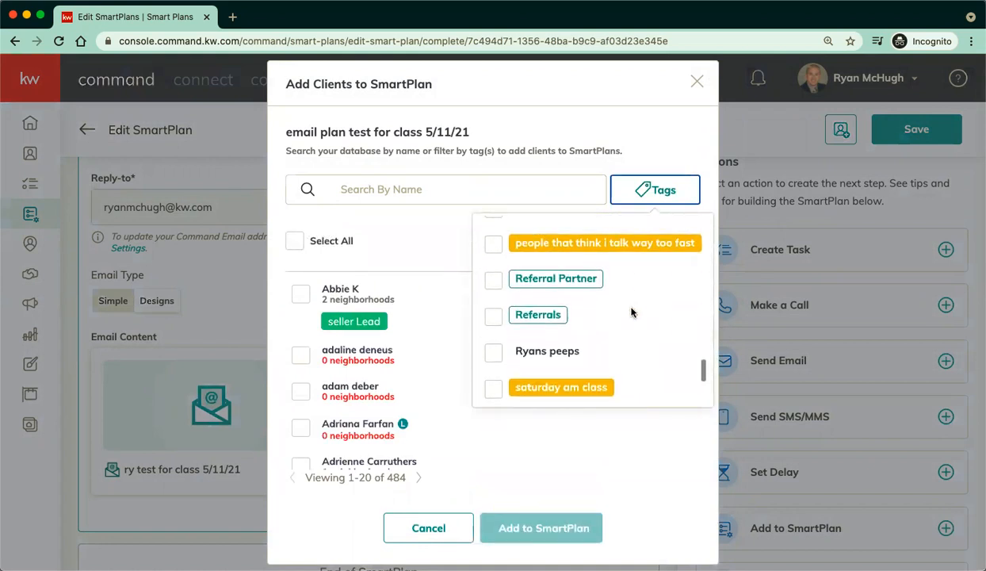
{"action": "left_click", "coordinate": [493, 246]}
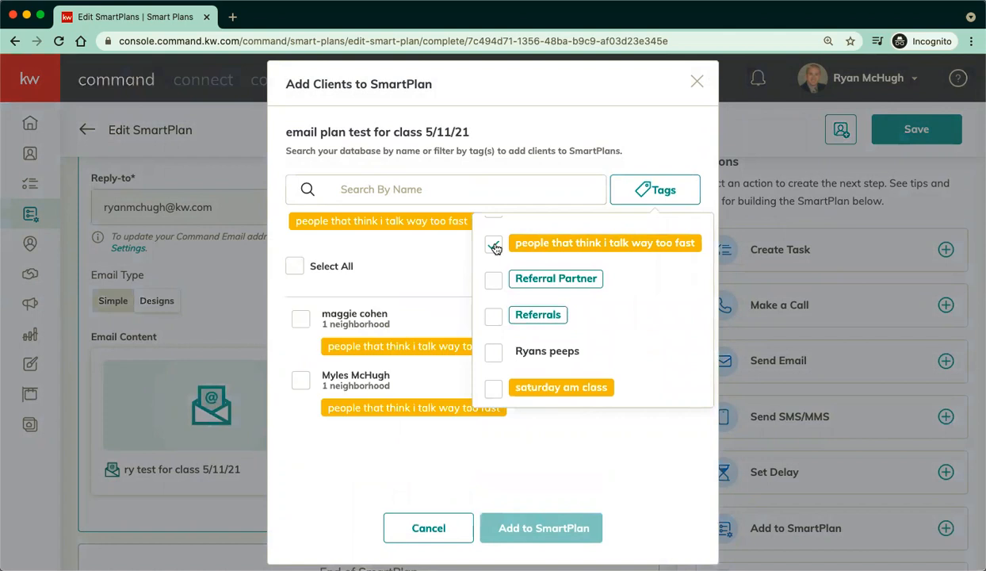
{"action": "left_click", "coordinate": [497, 463]}
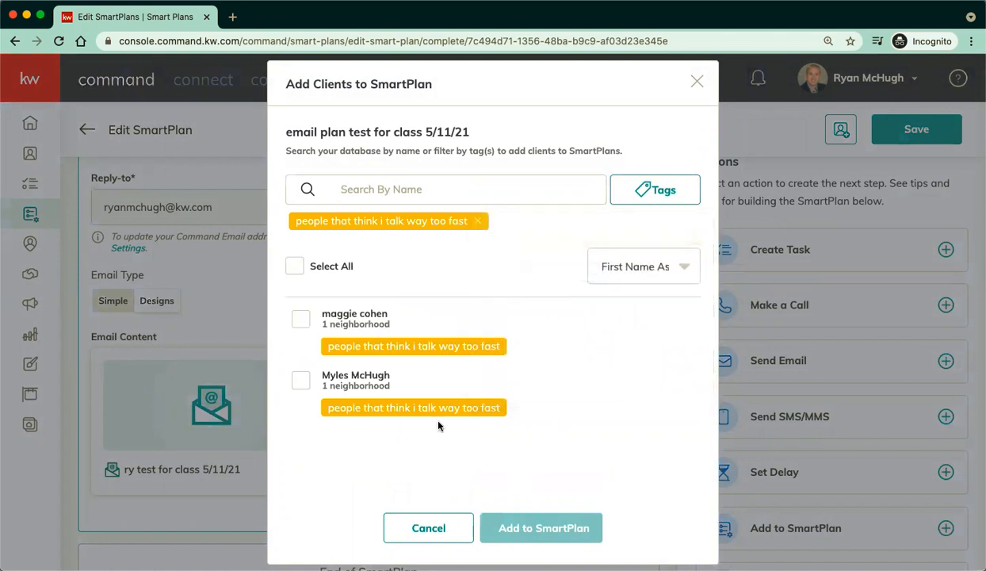
{"action": "left_click", "coordinate": [301, 272]}
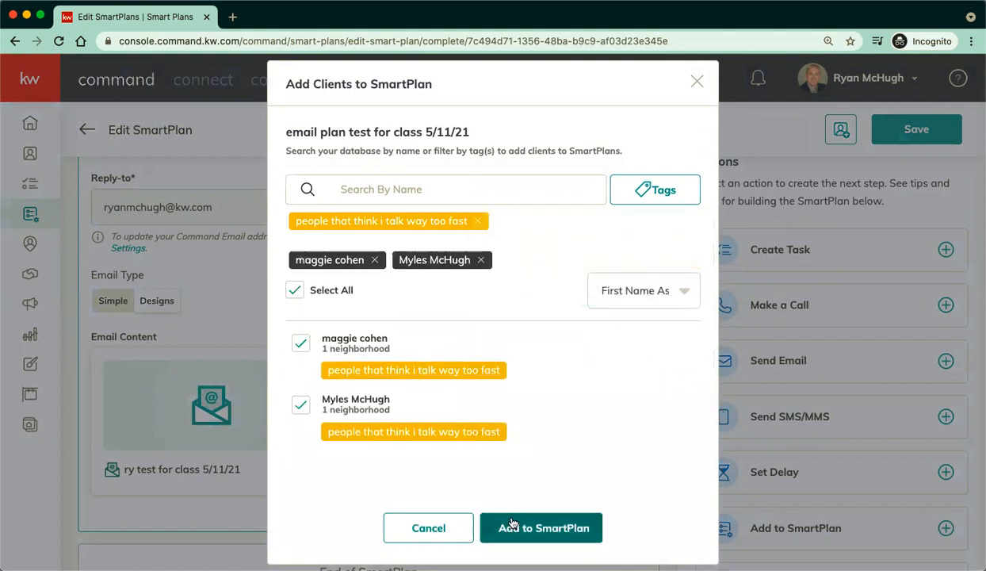
{"action": "left_click", "coordinate": [697, 82]}
{"action": "left_click", "coordinate": [89, 131]}
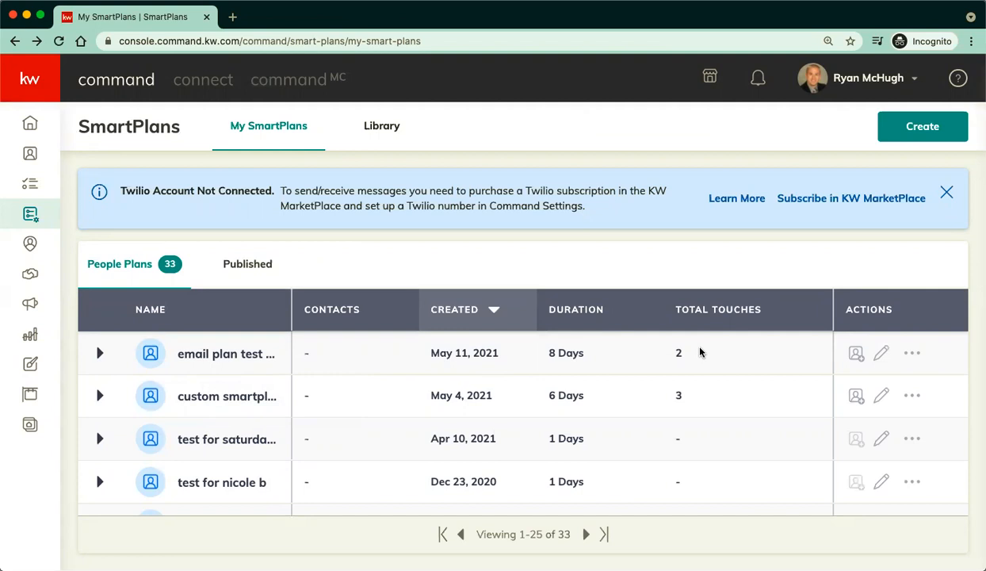
Expand the email plan test row to check its email, 7-day delay and HTML email steps.
{"action": "left_click", "coordinate": [99, 351]}
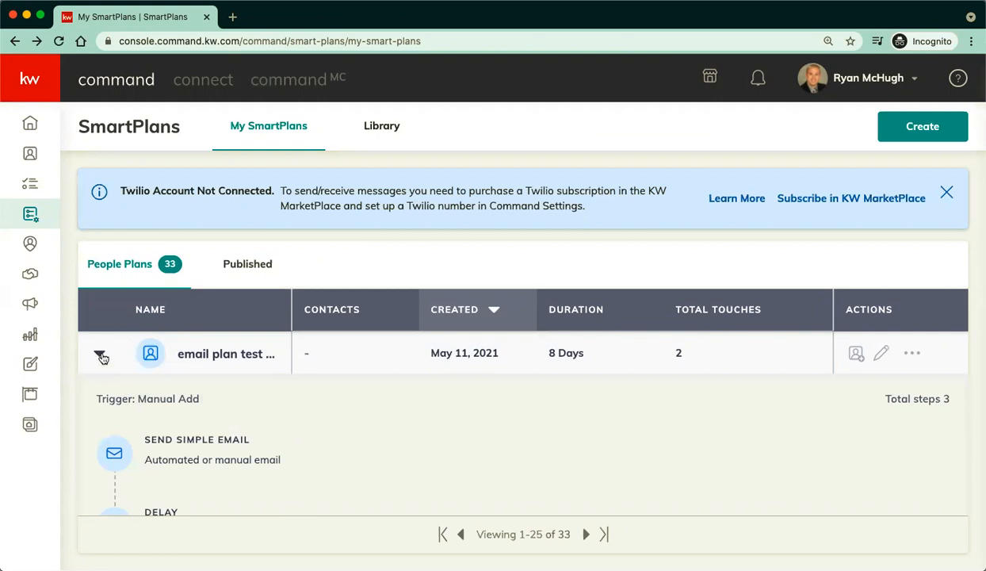
{"action": "scroll", "coordinate": [340, 429], "scroll_direction": "down", "scroll_amount": 4}
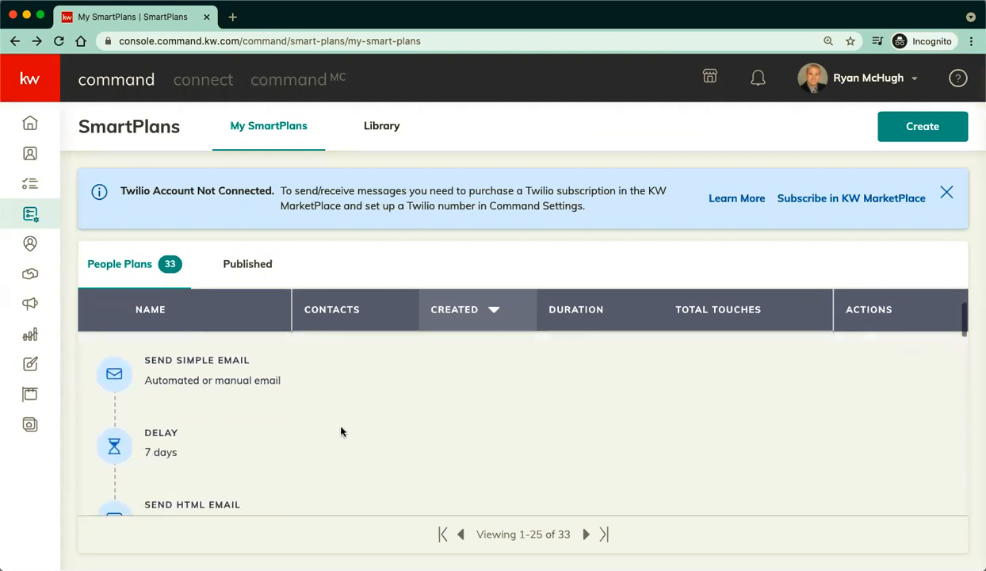
{"action": "scroll", "coordinate": [340, 431], "scroll_direction": "up", "scroll_amount": 5}
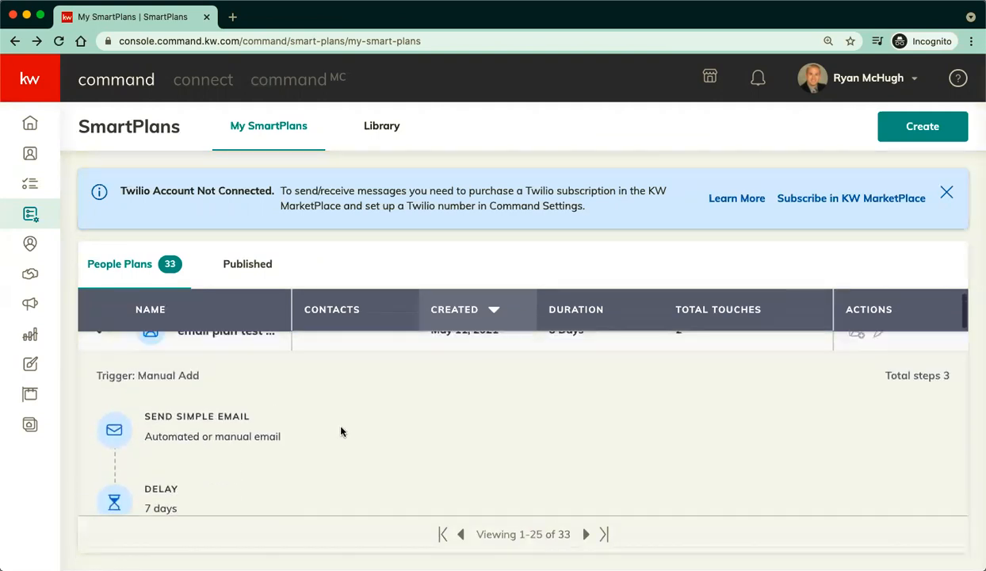
{"action": "left_click", "coordinate": [100, 355]}
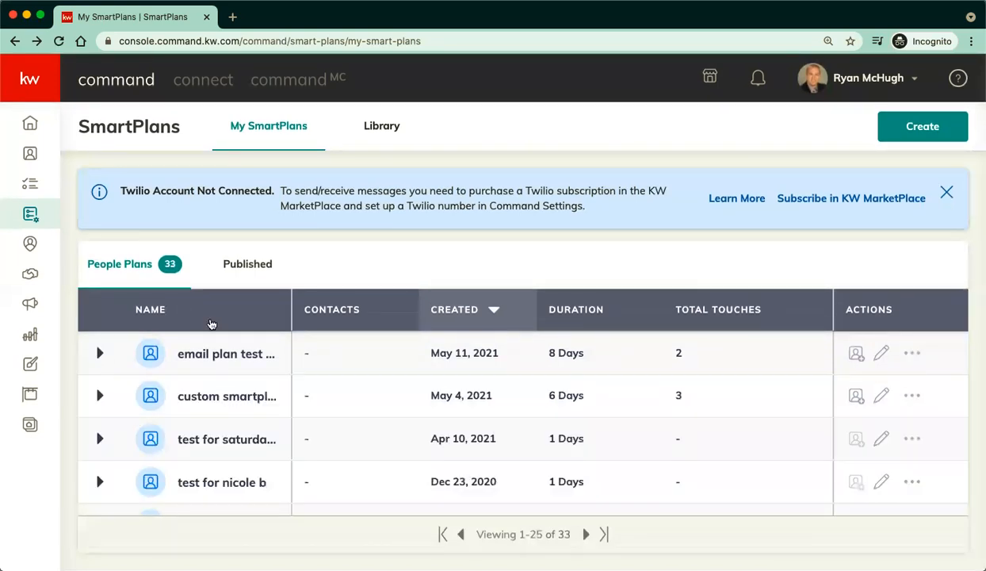
{"action": "left_click", "coordinate": [912, 353]}
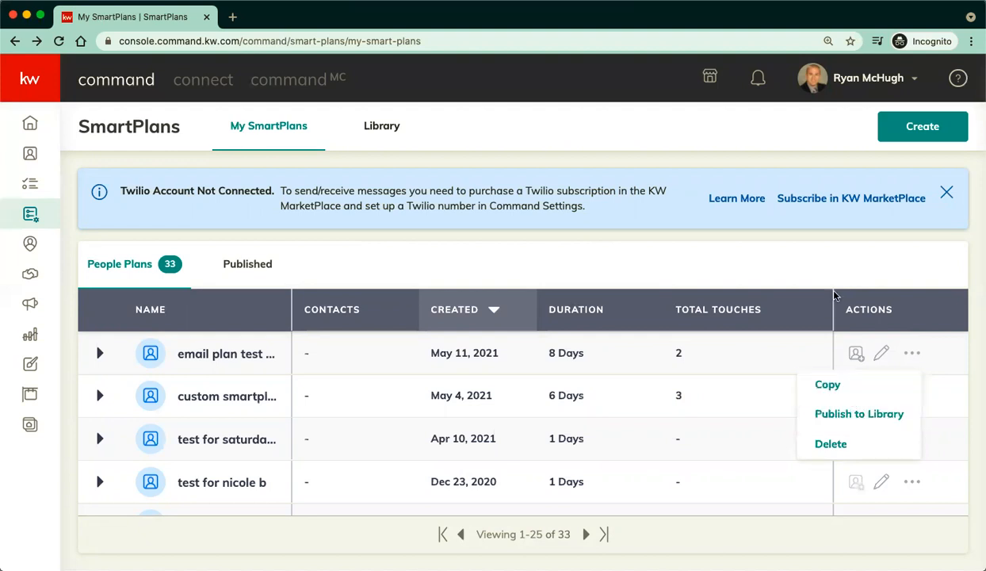
Dismiss the actions menu, open the email plan test in Edit, then return to the SmartPlans list.
{"action": "left_click", "coordinate": [833, 258]}
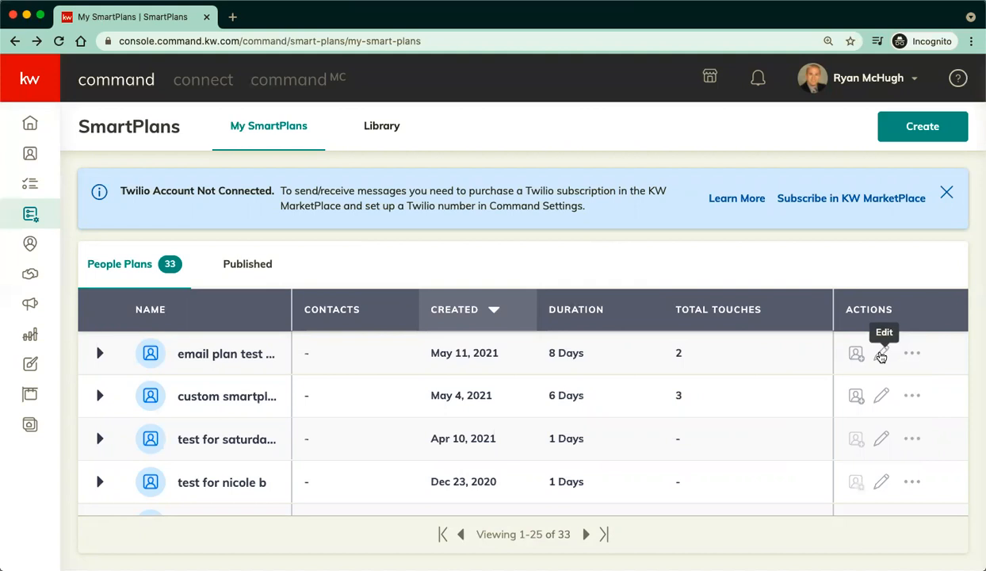
{"action": "left_click", "coordinate": [880, 355]}
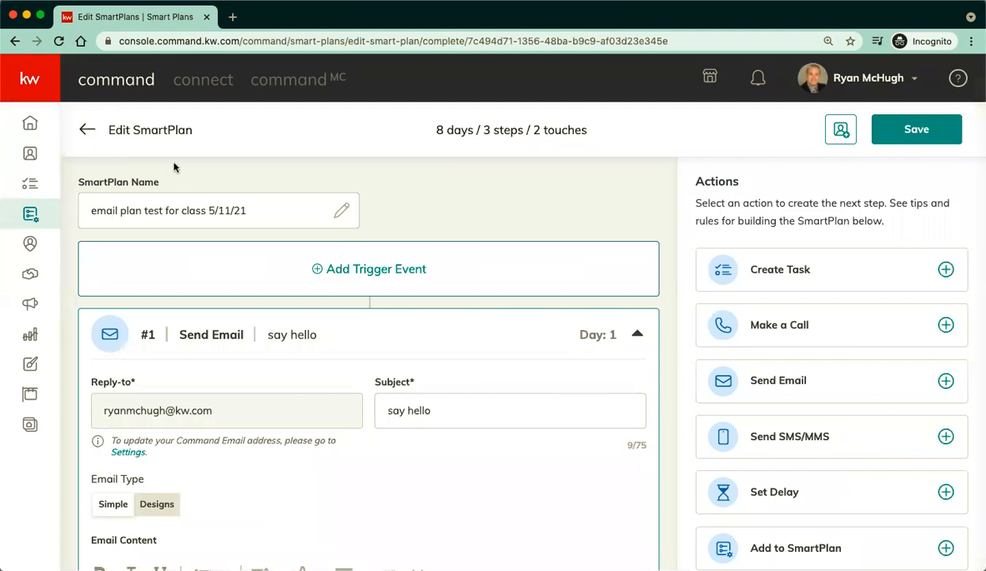
{"action": "left_click", "coordinate": [84, 131]}
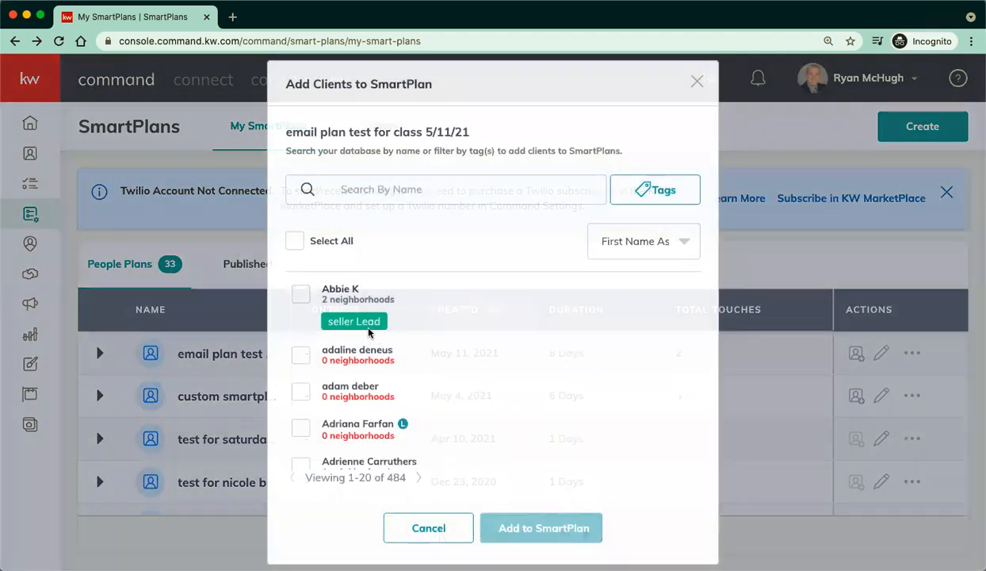
Enroll the seller-lead contact in email plan test with a start date of 5/12/2021.
{"action": "left_click", "coordinate": [302, 295]}
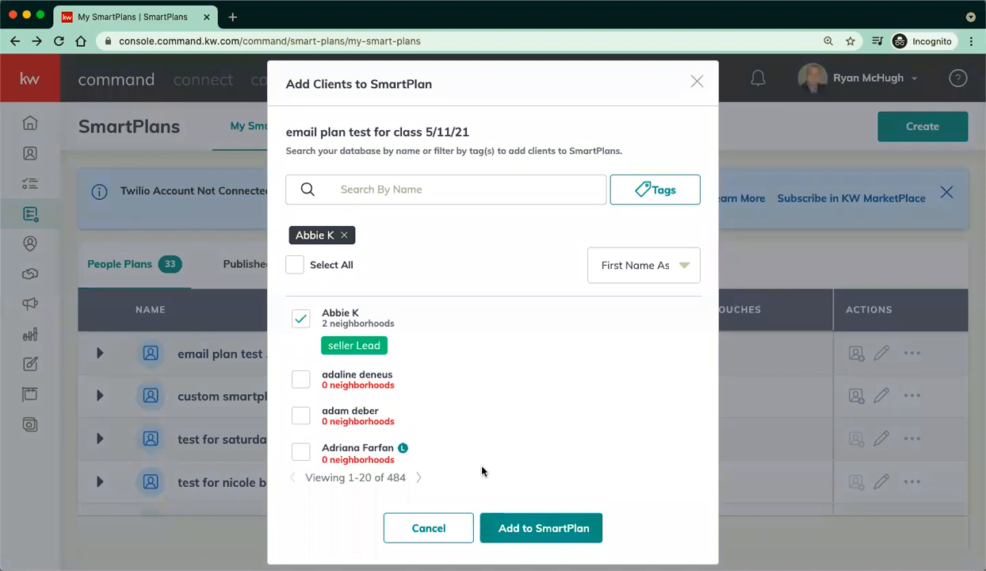
{"action": "left_click", "coordinate": [510, 530]}
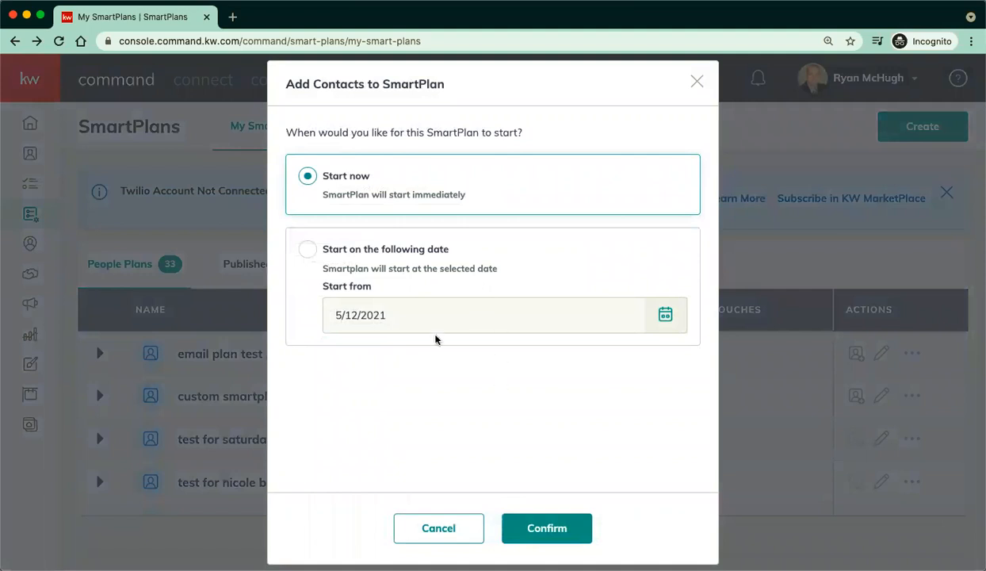
{"action": "left_click", "coordinate": [309, 251]}
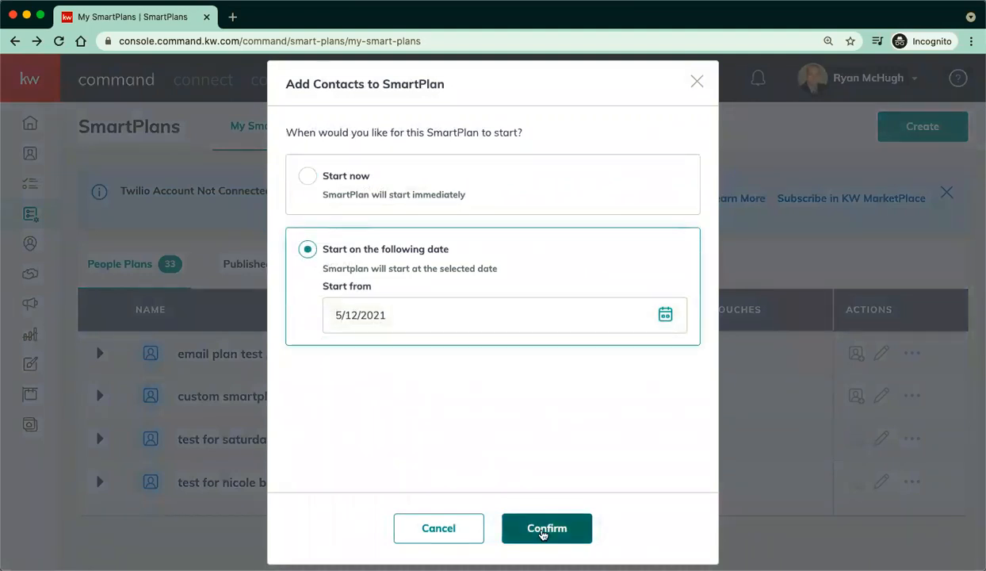
{"action": "left_click", "coordinate": [543, 529]}
{"action": "left_click", "coordinate": [543, 529]}
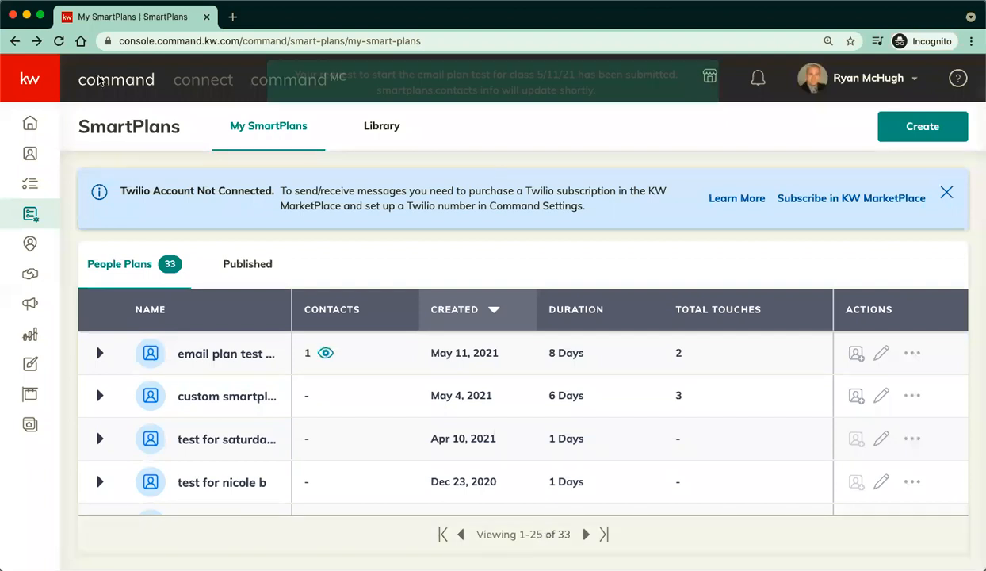
Reload SmartPlans, select all contacts enrolled in email plan test, and confirm their unsubscription.
{"action": "left_click", "coordinate": [59, 41]}
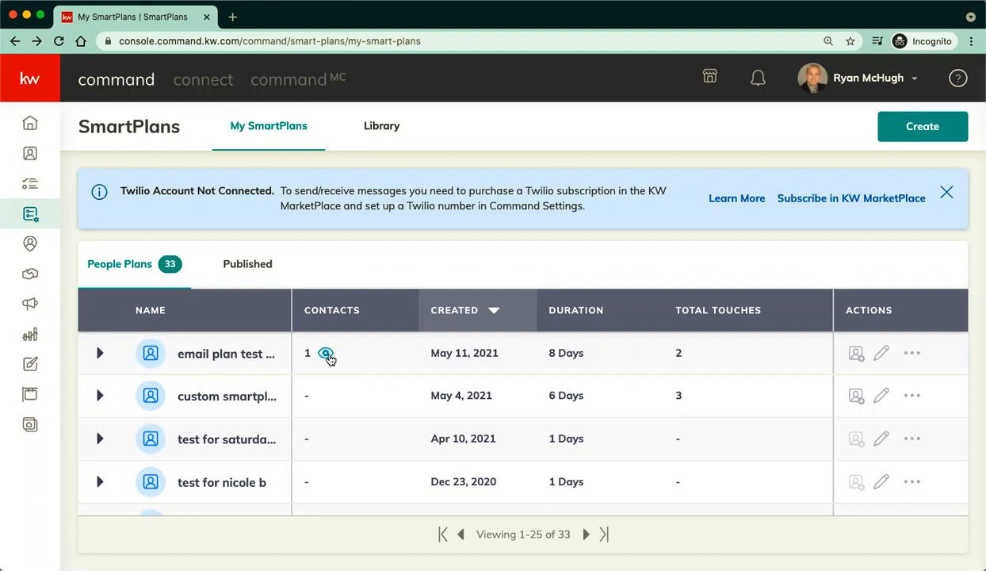
{"action": "left_click", "coordinate": [327, 356]}
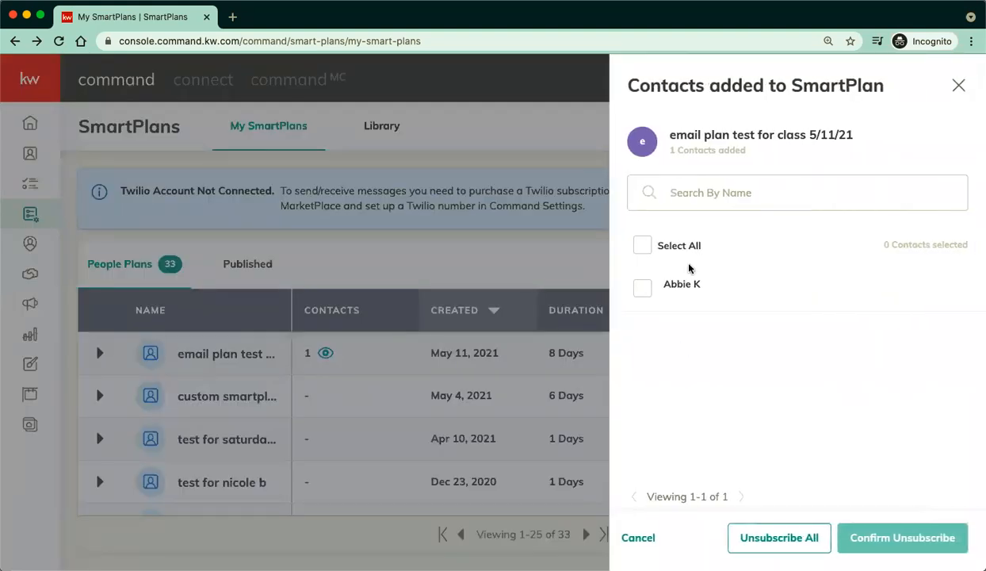
{"action": "left_click", "coordinate": [641, 247]}
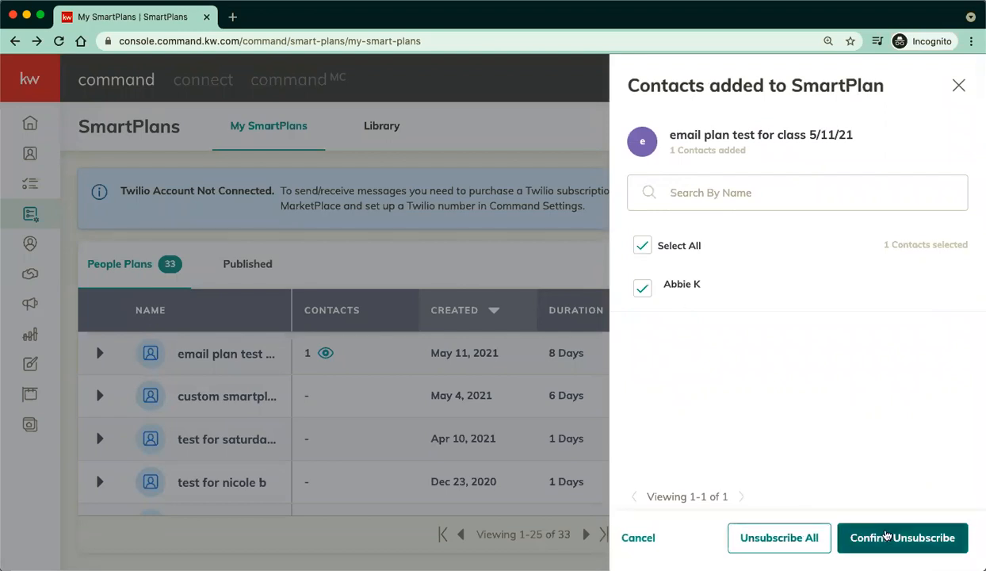
{"action": "left_click", "coordinate": [882, 539]}
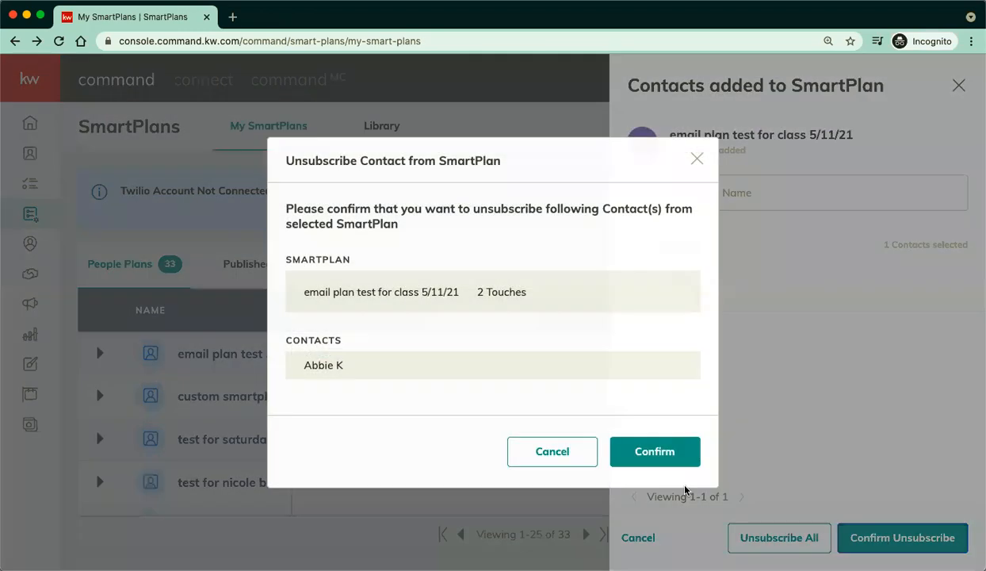
{"action": "left_click", "coordinate": [656, 454]}
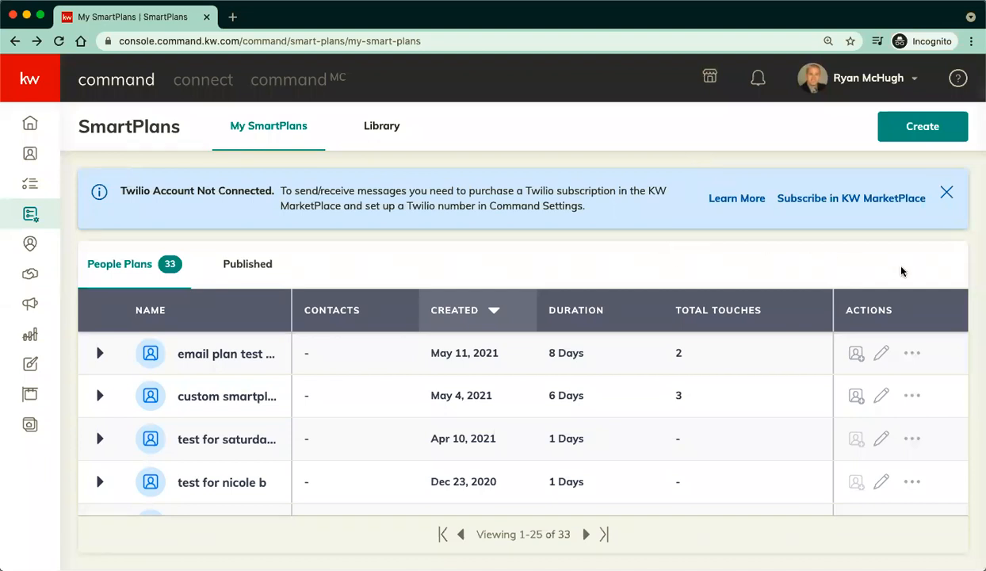
Close the Twilio account banner and return to the My SmartPlans list.
{"action": "left_click", "coordinate": [948, 195]}
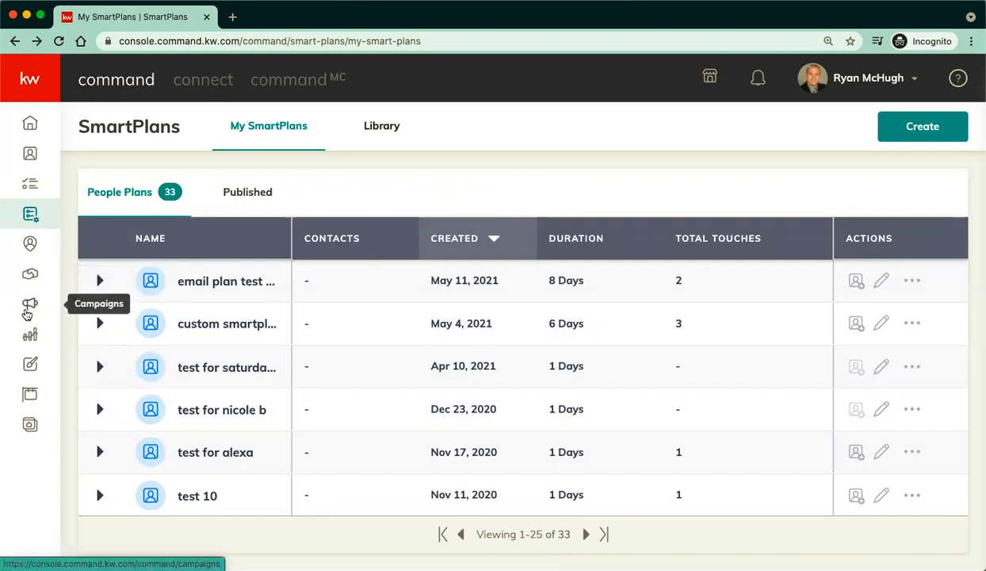
{"action": "left_click", "coordinate": [31, 217]}
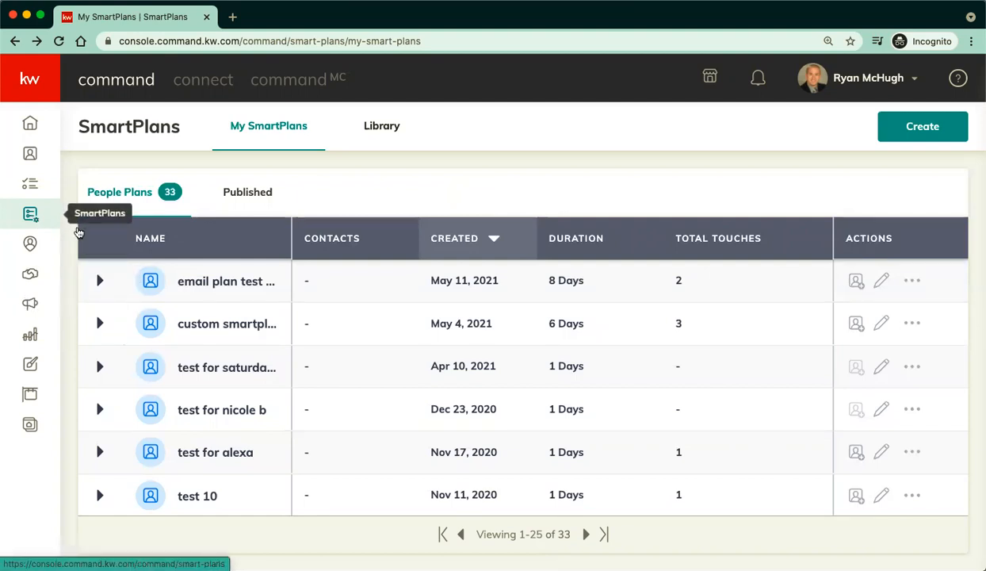